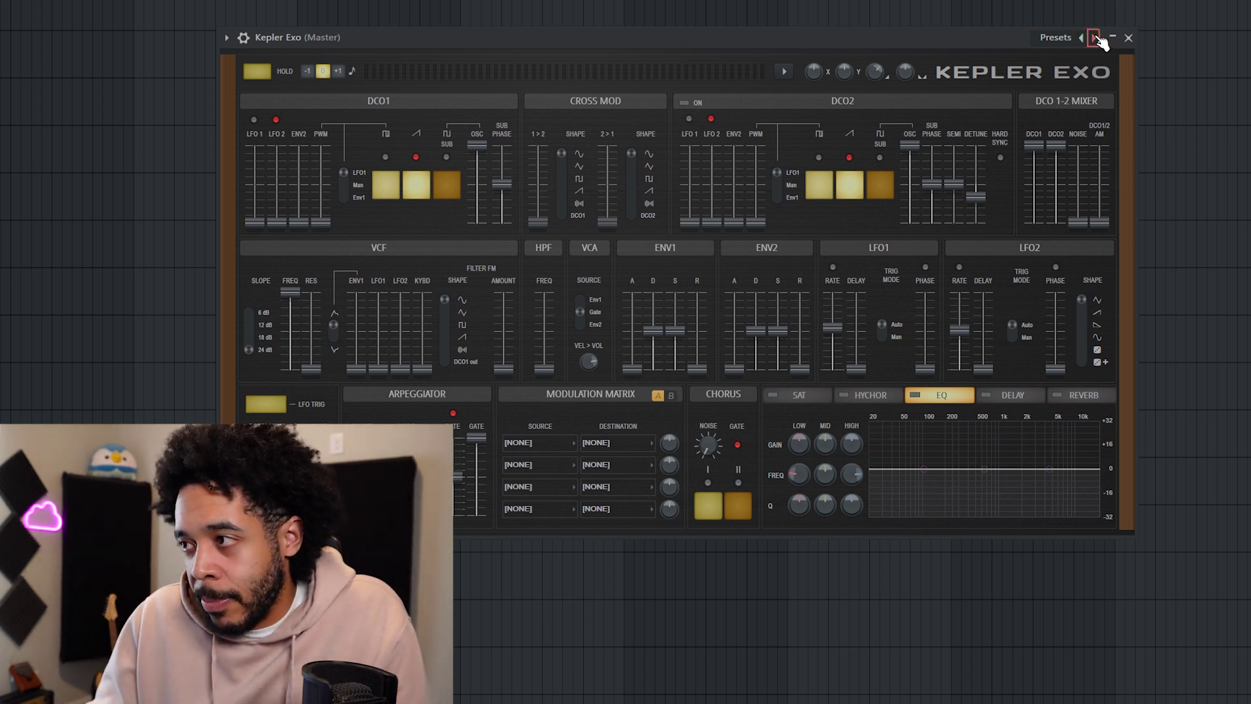
Step through the Kepler Exo presets, including DistLead, FunnyFX, Hoover Sub Distort and Poor Man's Arp, and load The Last Ninja.
{"action": "left_click", "coordinate": [1095, 38]}
{"action": "left_click", "coordinate": [1095, 38]}
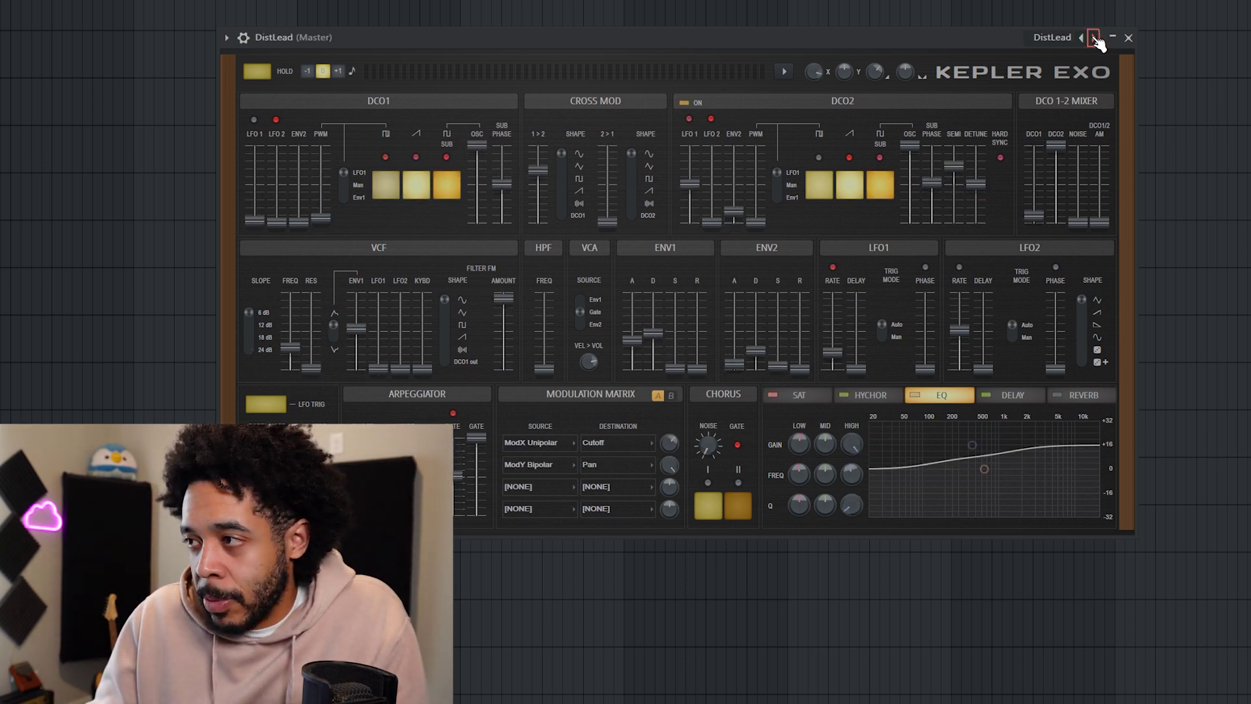
{"action": "left_click", "coordinate": [1095, 39]}
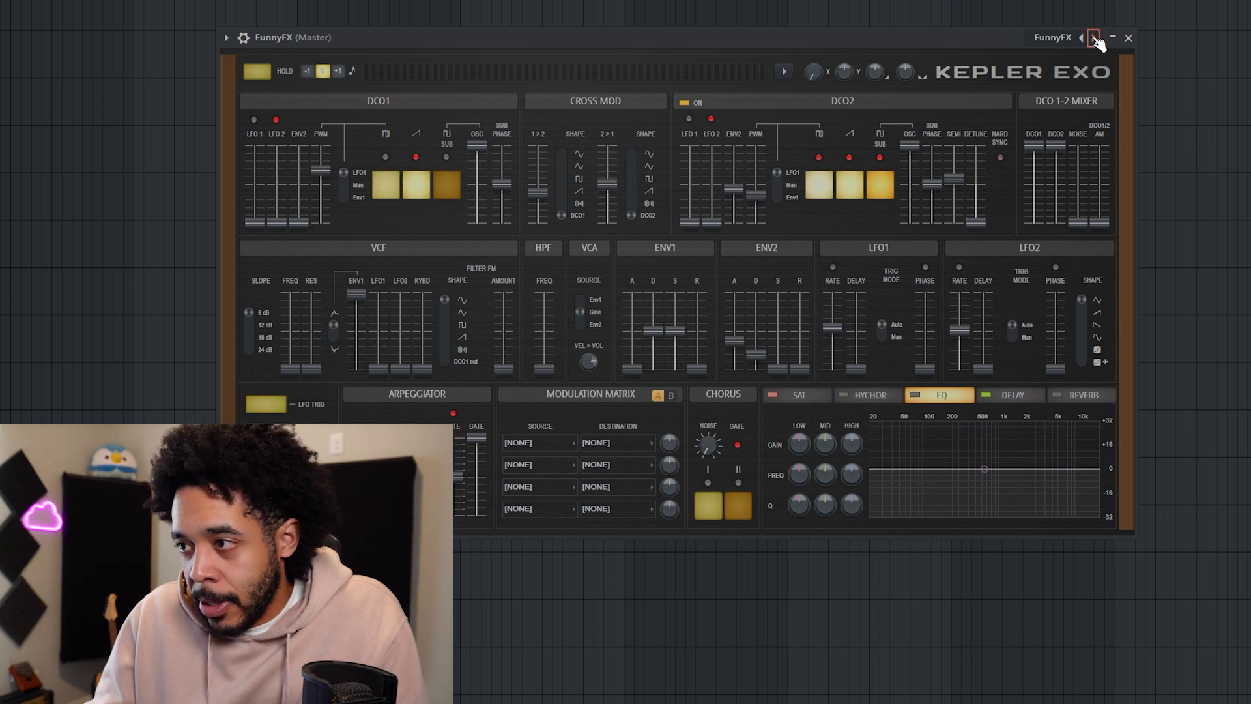
{"action": "left_click", "coordinate": [1095, 39]}
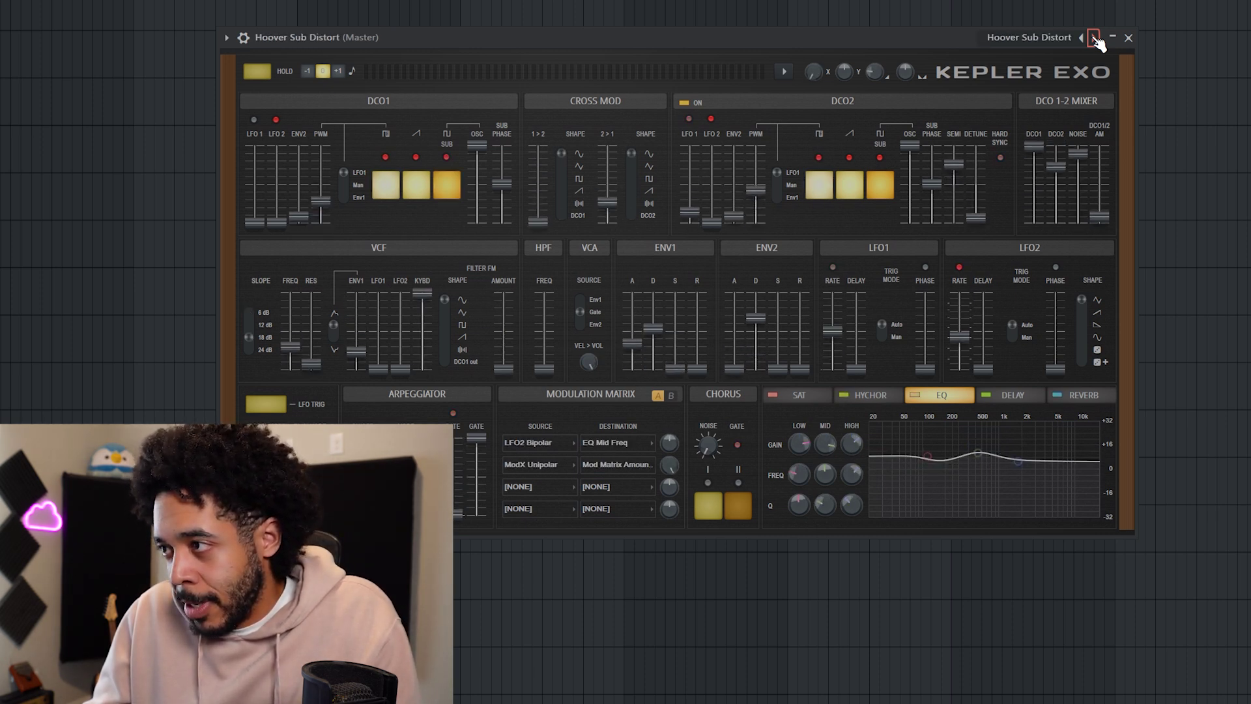
{"action": "left_click", "coordinate": [1095, 38]}
{"action": "left_click", "coordinate": [1095, 39]}
{"action": "left_click", "coordinate": [1095, 38]}
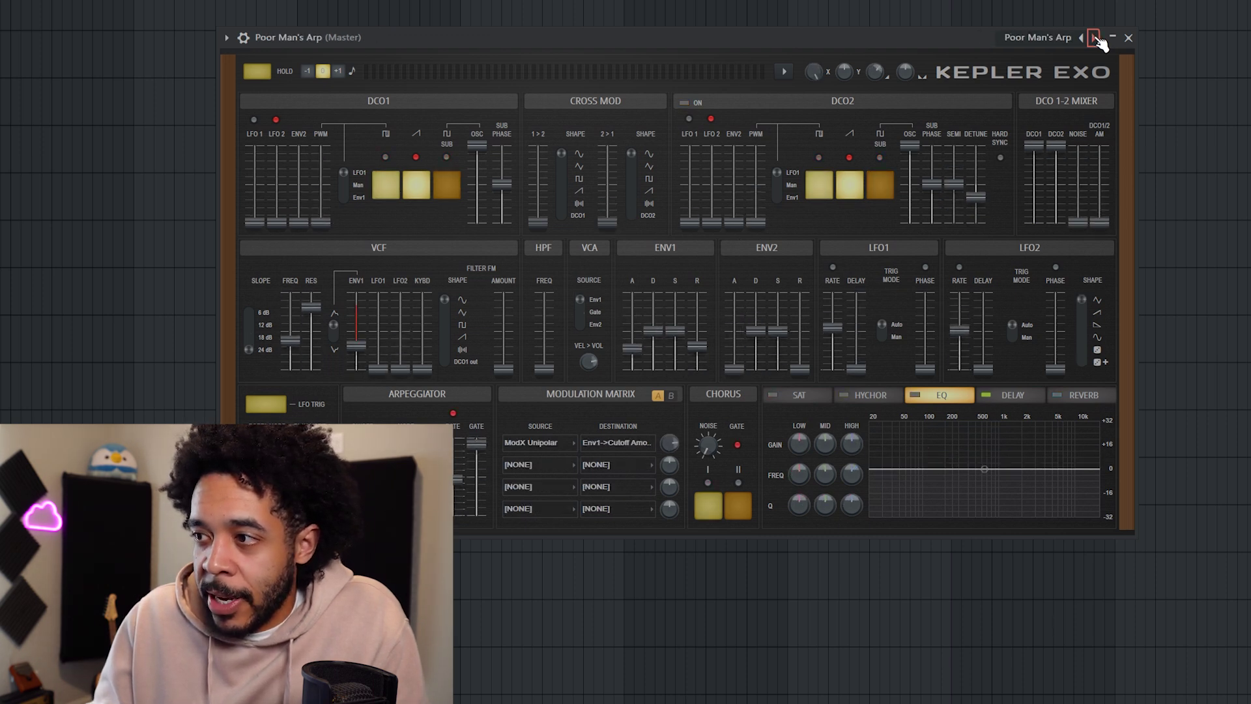
{"action": "left_click", "coordinate": [1095, 38]}
{"action": "left_click", "coordinate": [1095, 38]}
{"action": "left_click", "coordinate": [1095, 39]}
{"action": "left_click", "coordinate": [1095, 38]}
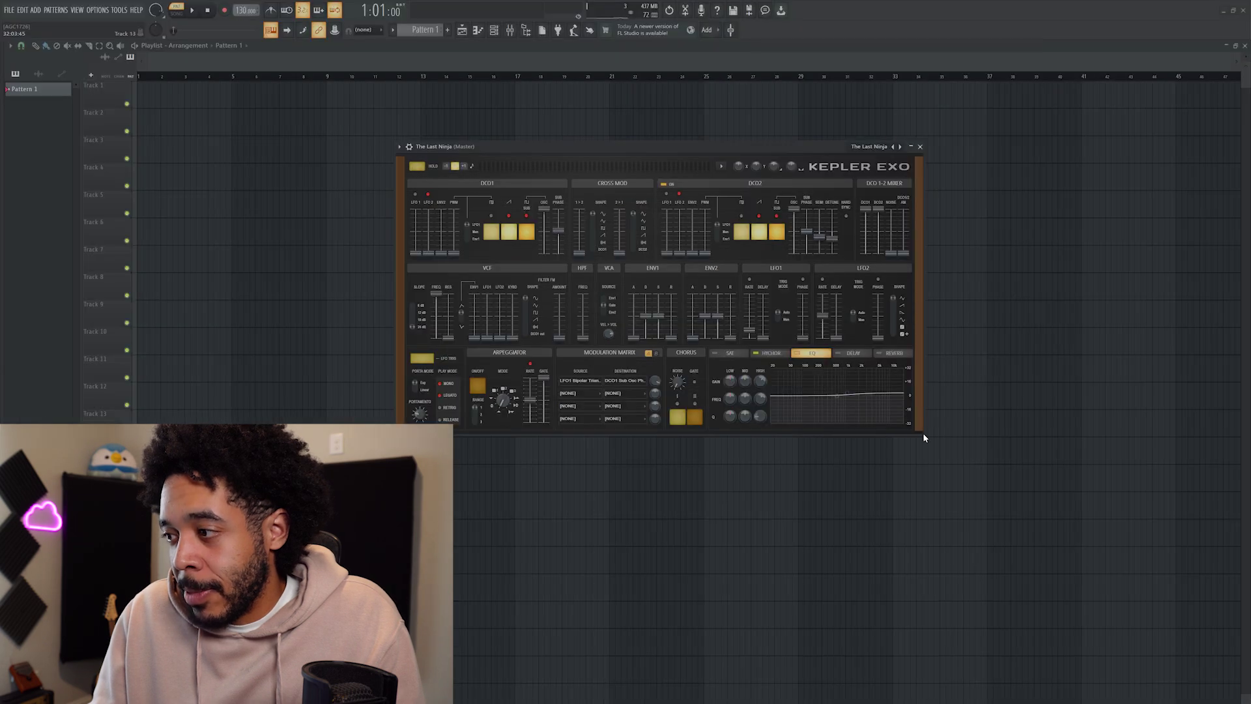
{"action": "mouse_move", "coordinate": [631, 149]}
{"action": "left_mouse_down"}
{"action": "mouse_move", "coordinate": [600, 146]}
{"action": "mouse_move", "coordinate": [613, 153]}
{"action": "left_mouse_up"}
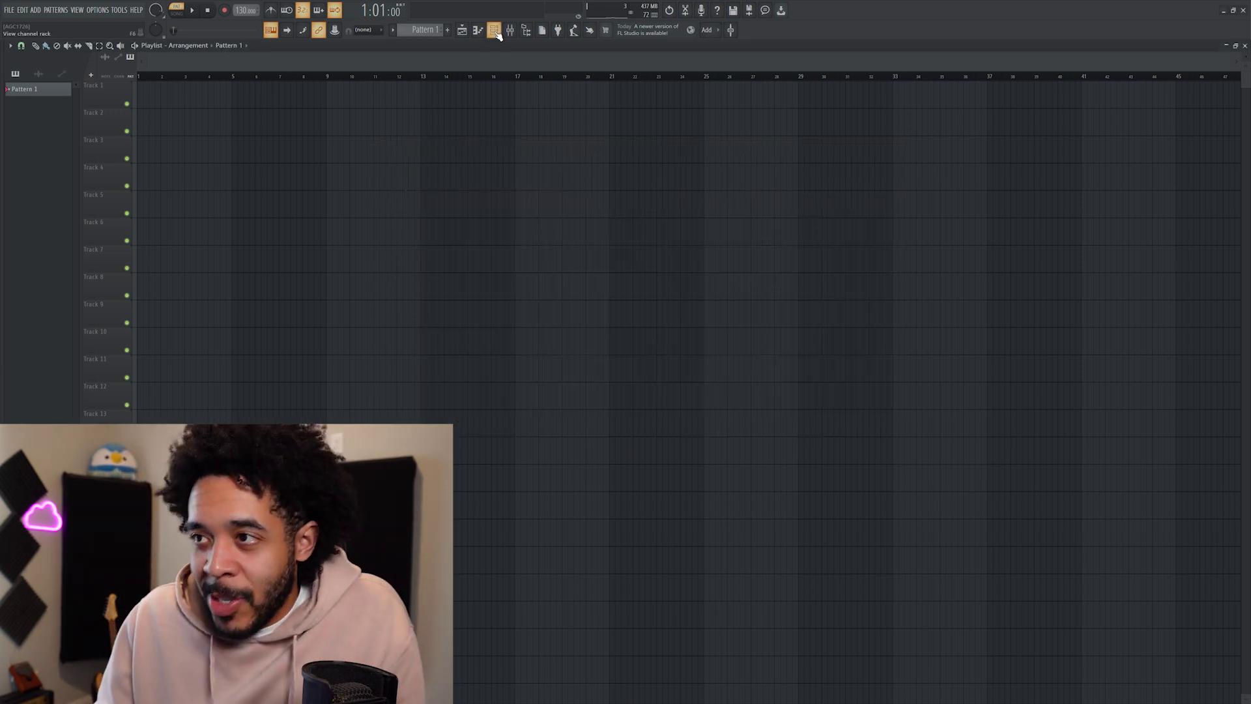
Add a FLEX instrument to the channel rack and download all its available pack updates.
{"action": "key", "text": "F6"}
{"action": "left_click", "coordinate": [615, 244]}
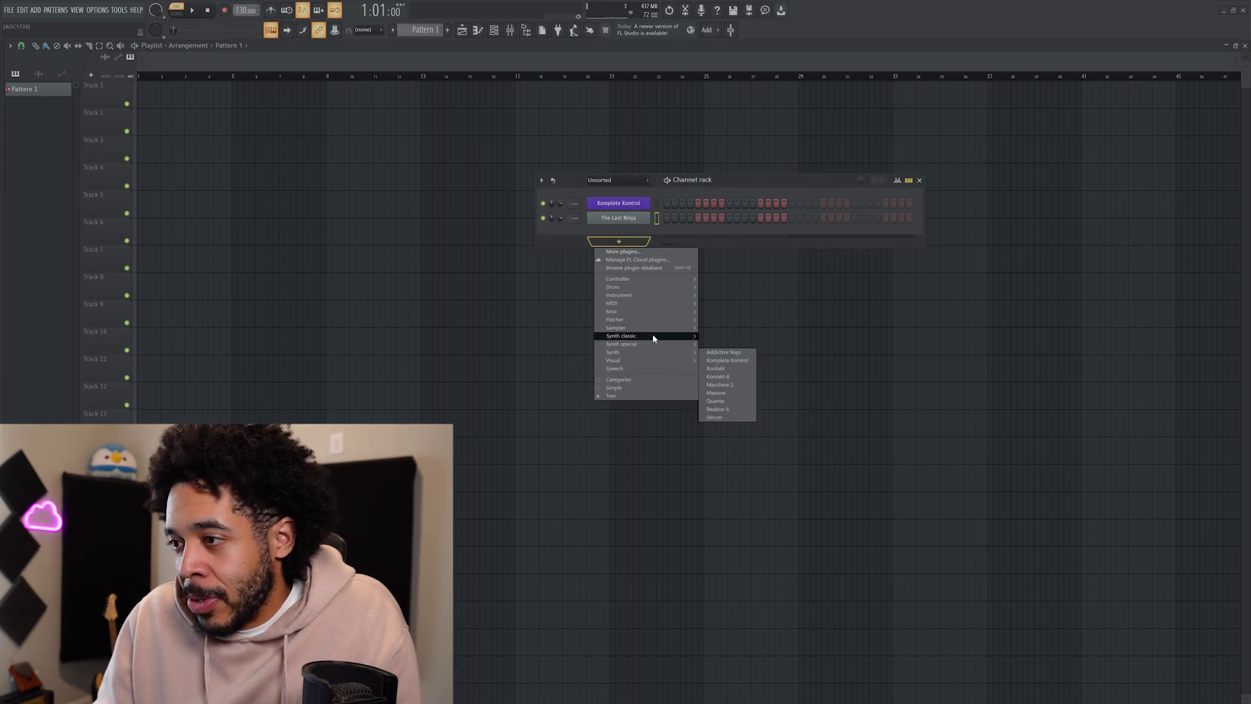
{"action": "mouse_move", "coordinate": [654, 337]}
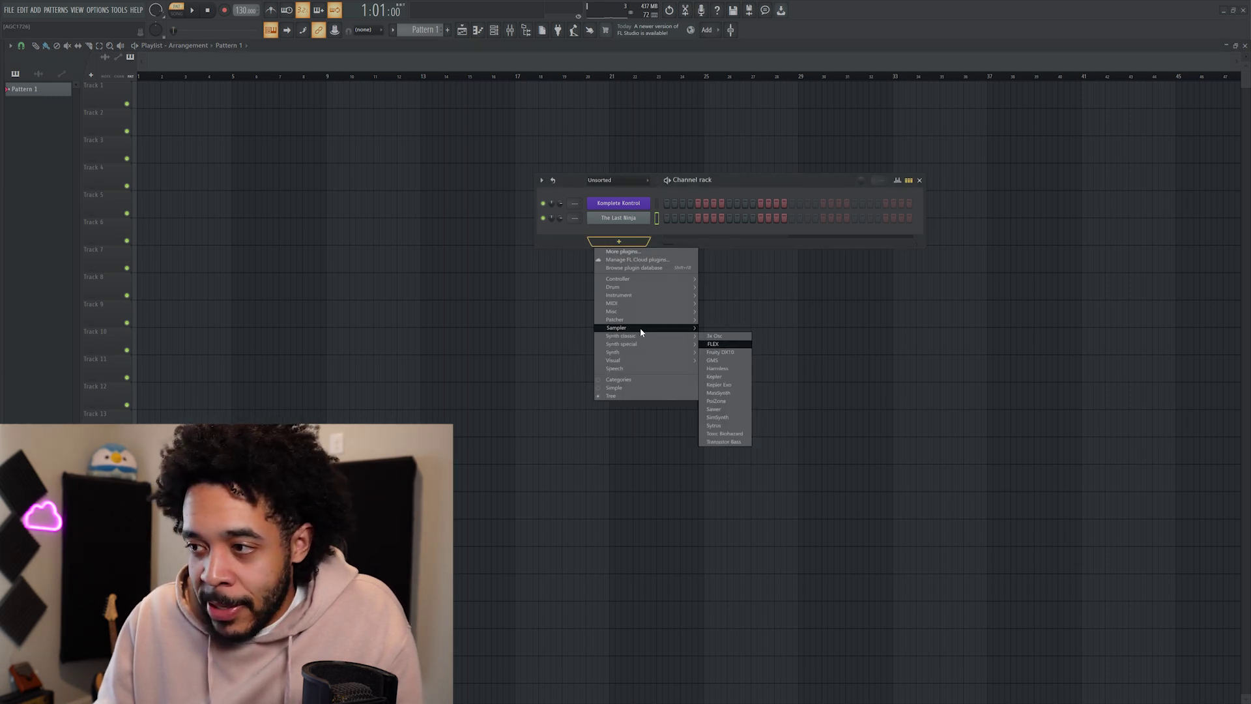
{"action": "left_click", "coordinate": [728, 344]}
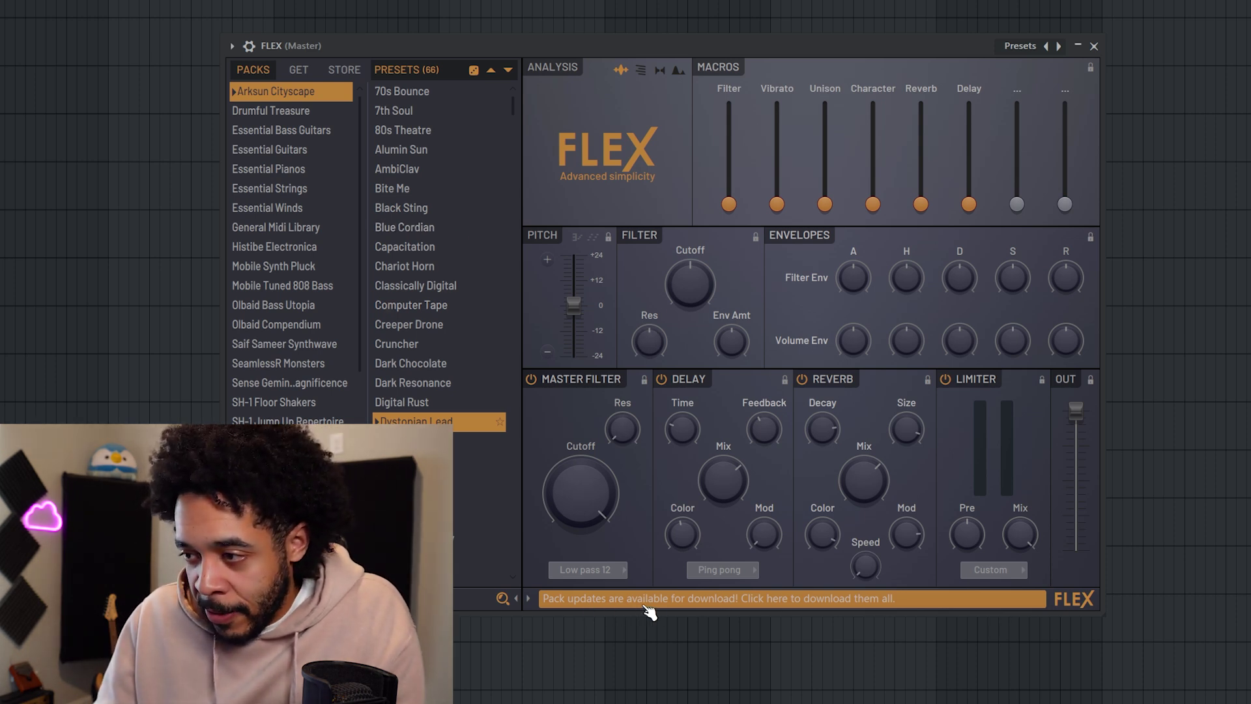
{"action": "left_click", "coordinate": [834, 601]}
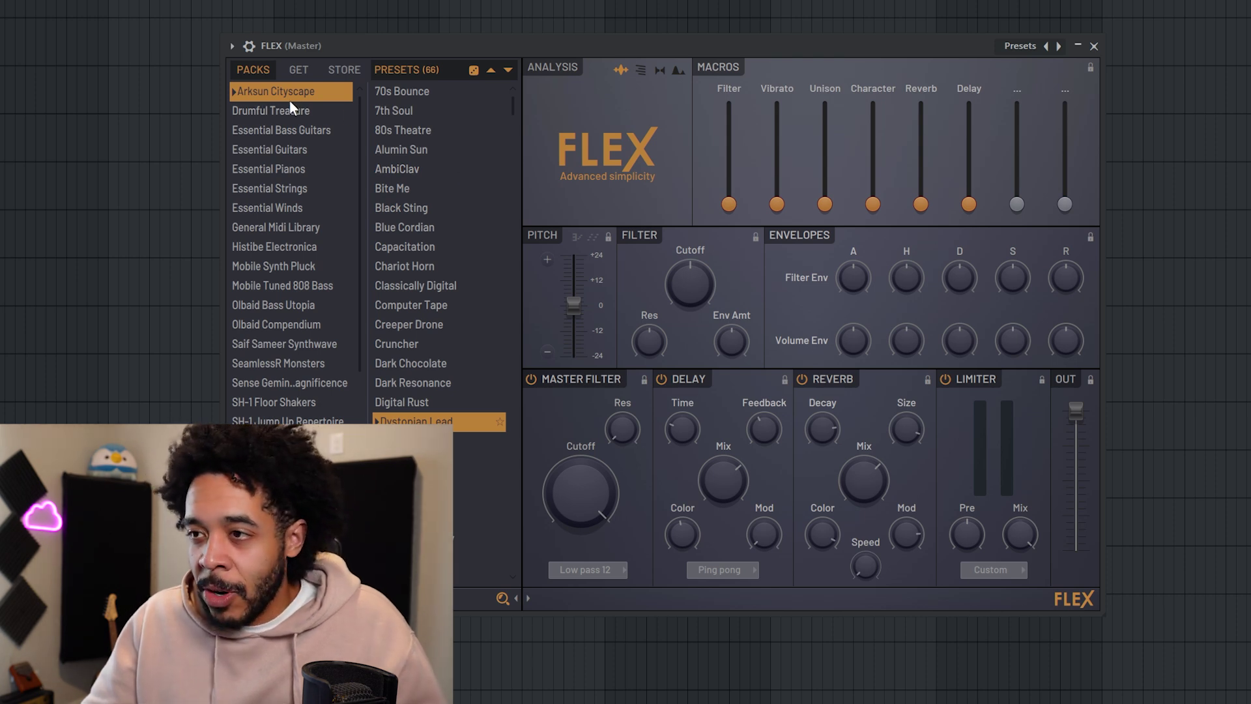
Examine FLEX's store packs, its obtainable packs and the list of installed packs.
{"action": "left_click", "coordinate": [344, 71]}
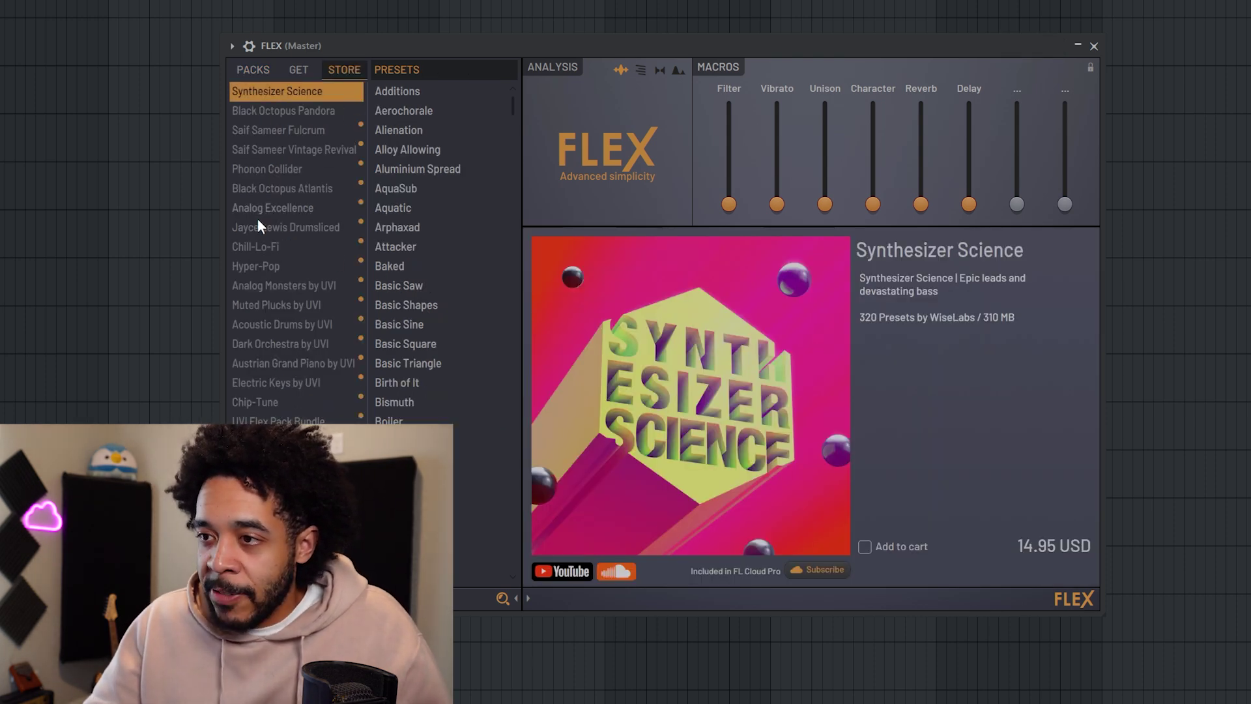
{"action": "left_click", "coordinate": [303, 73]}
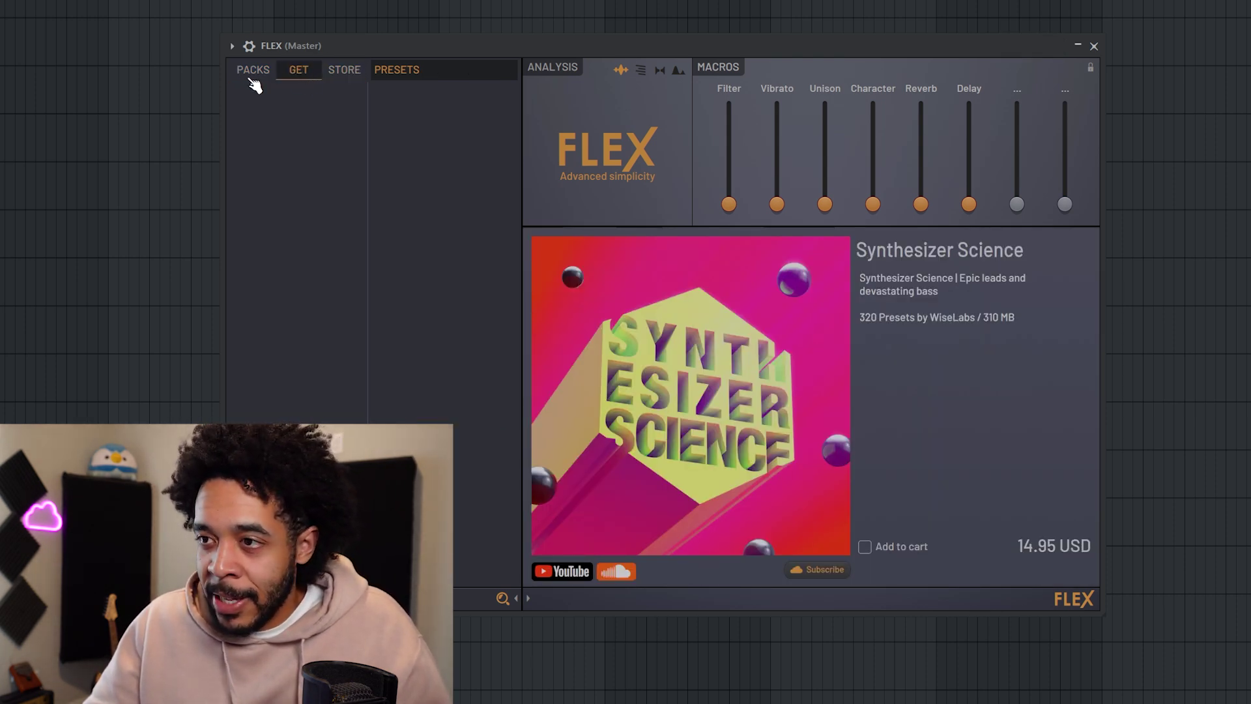
{"action": "left_click", "coordinate": [263, 76]}
{"action": "left_click", "coordinate": [305, 74]}
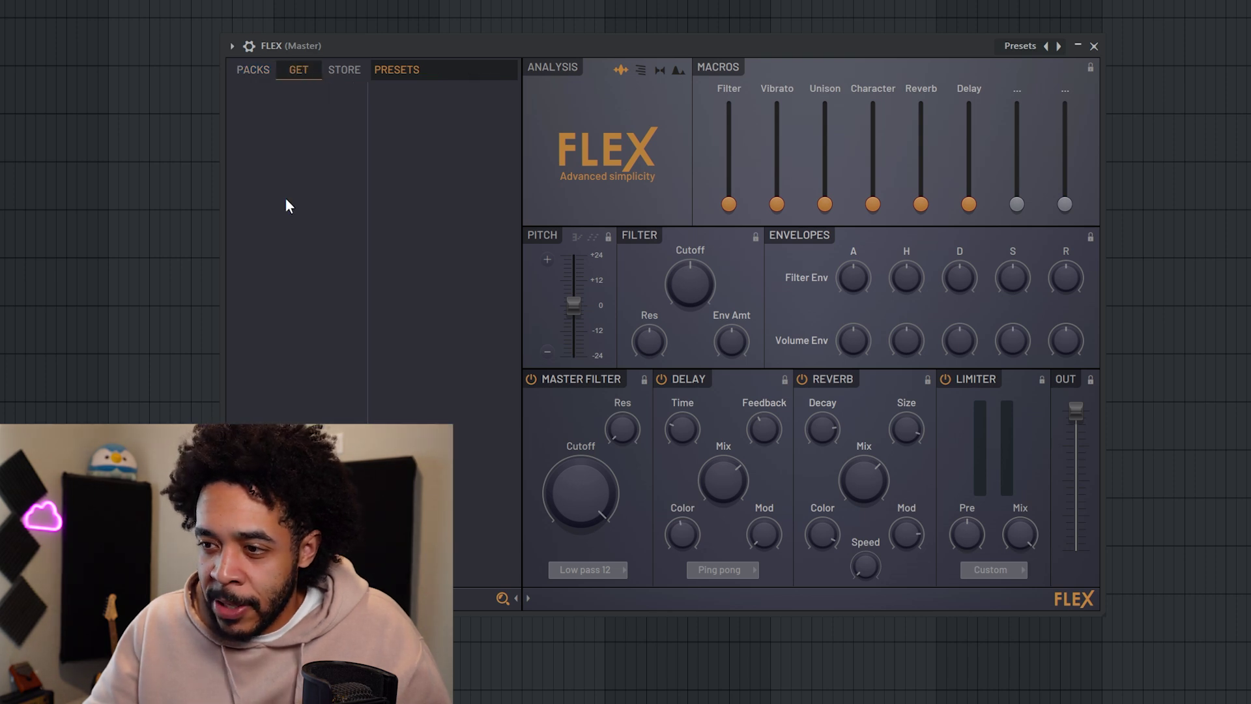
{"action": "left_click", "coordinate": [352, 79]}
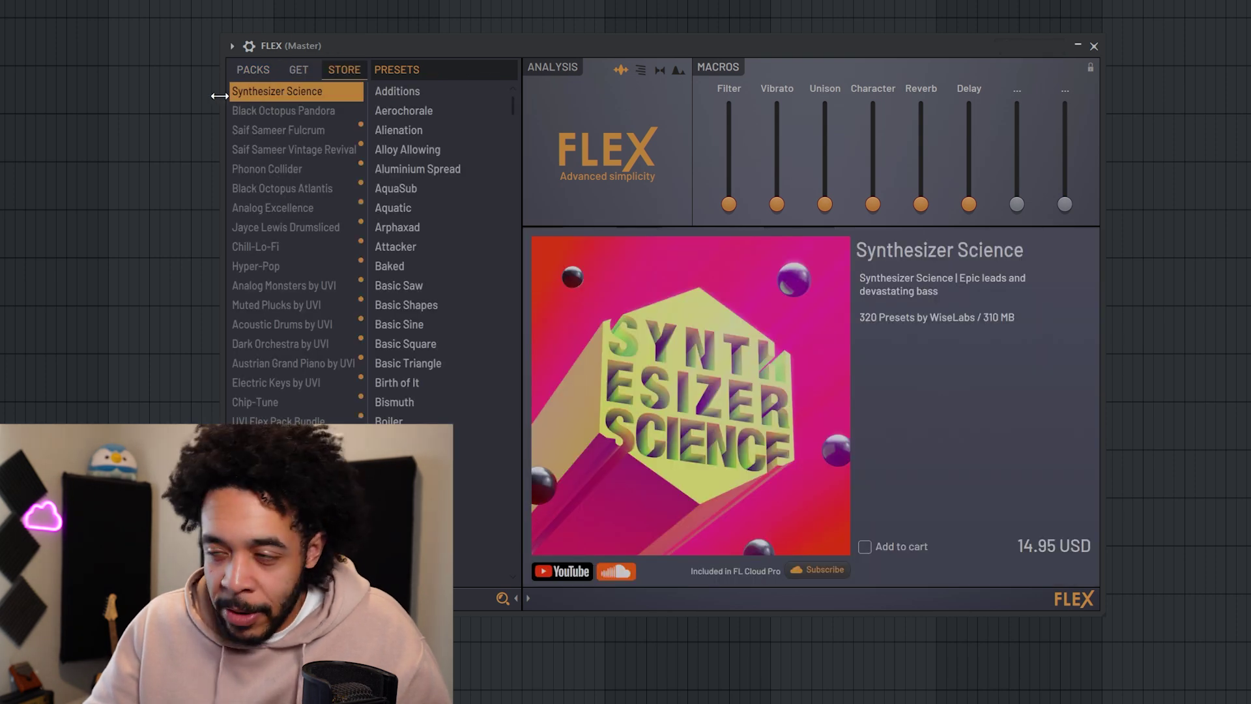
{"action": "left_click", "coordinate": [253, 70]}
{"action": "scroll", "coordinate": [271, 303], "scroll_direction": "down", "scroll_amount": 6}
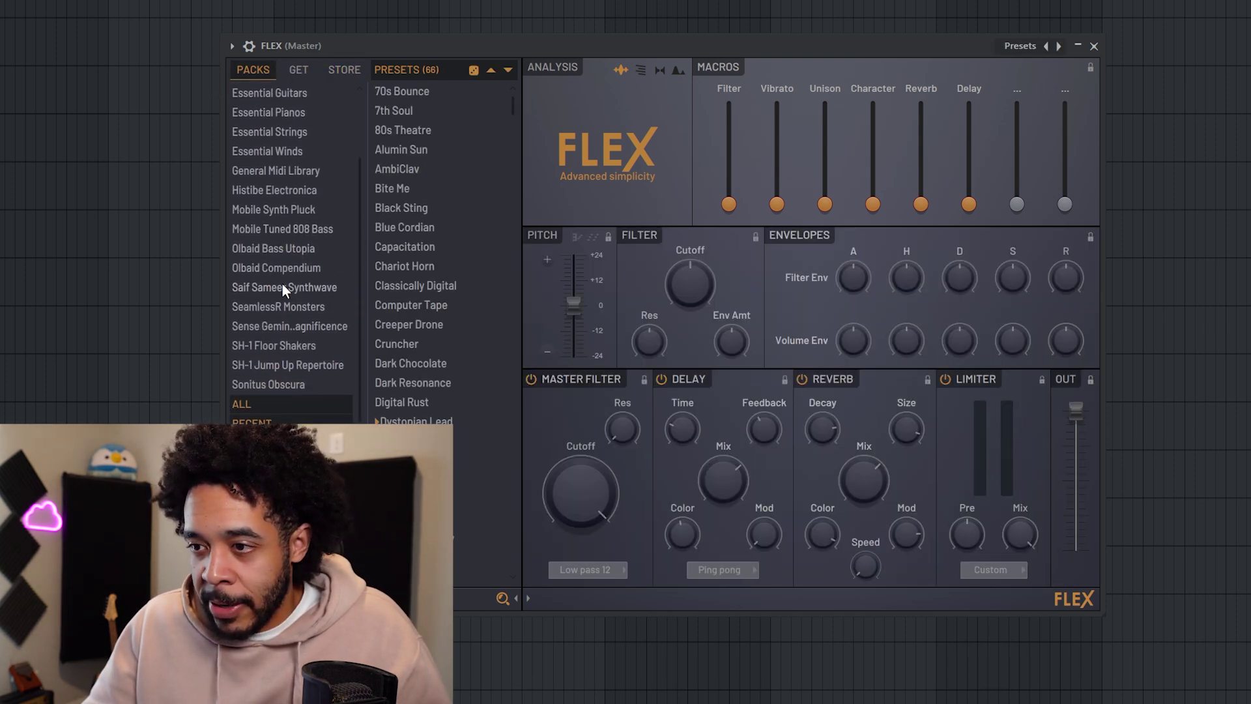
{"action": "scroll", "coordinate": [281, 284], "scroll_direction": "up", "scroll_amount": 3}
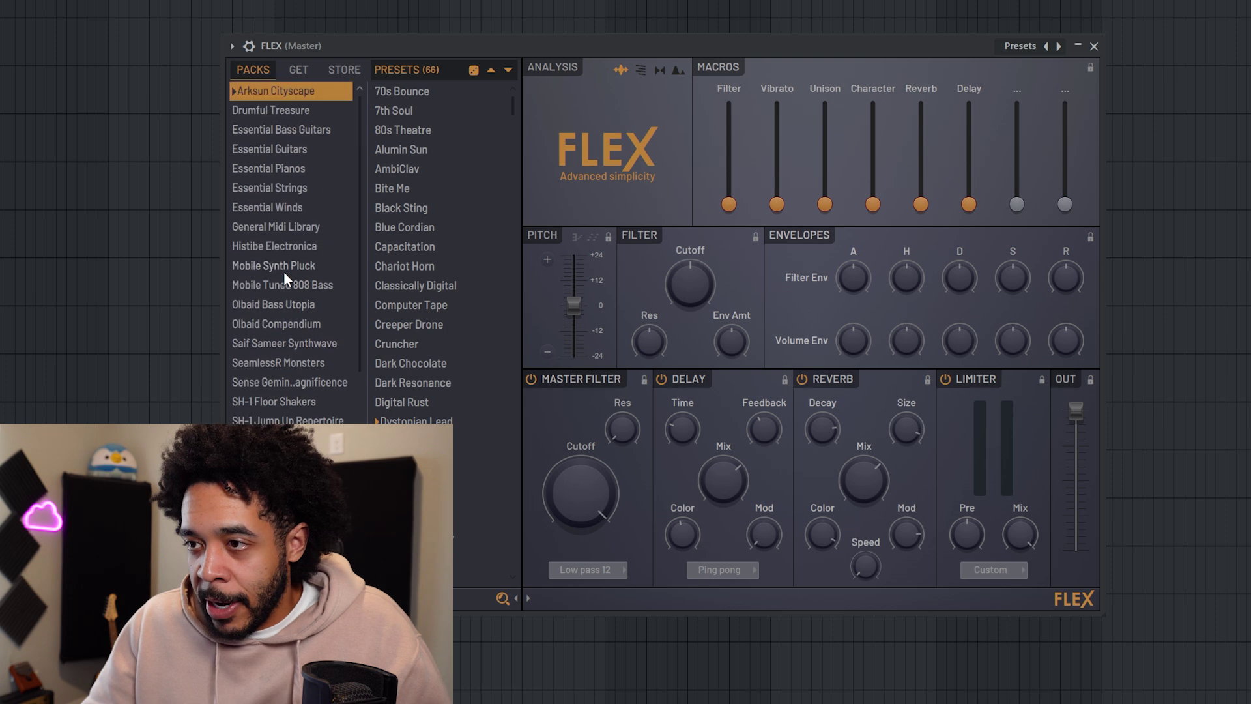
Browse the Essential guitar, winds and strings packs in FLEX, and load Synpluck Calculate from the Mobile Synth Pluck pack.
{"action": "left_click", "coordinate": [319, 130]}
{"action": "left_click", "coordinate": [323, 149]}
{"action": "left_click", "coordinate": [322, 207]}
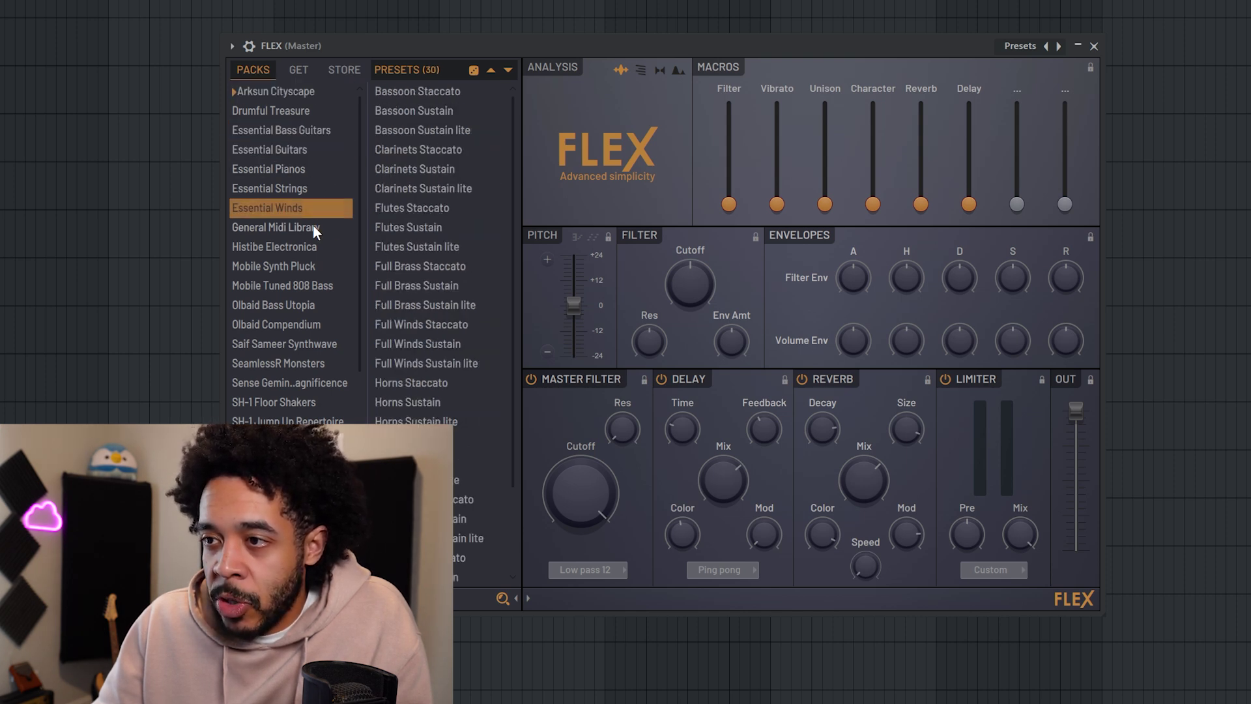
{"action": "left_click", "coordinate": [319, 188]}
{"action": "left_click", "coordinate": [273, 267]}
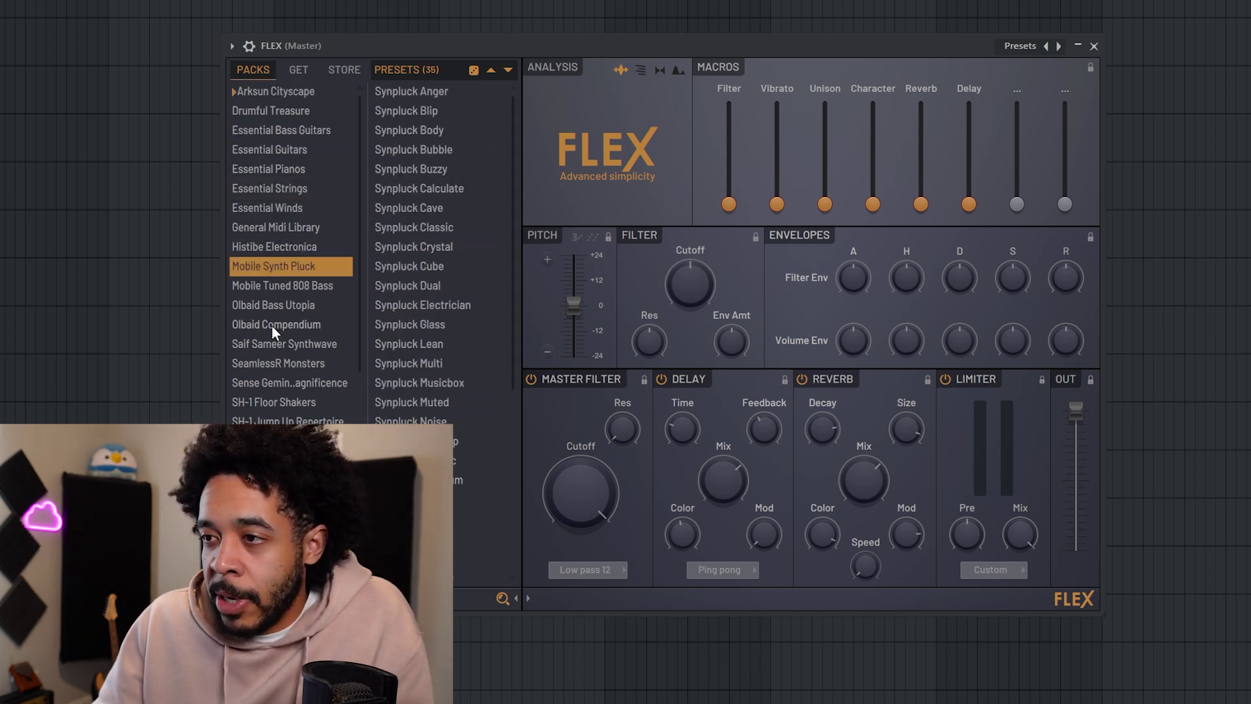
{"action": "left_click", "coordinate": [433, 188]}
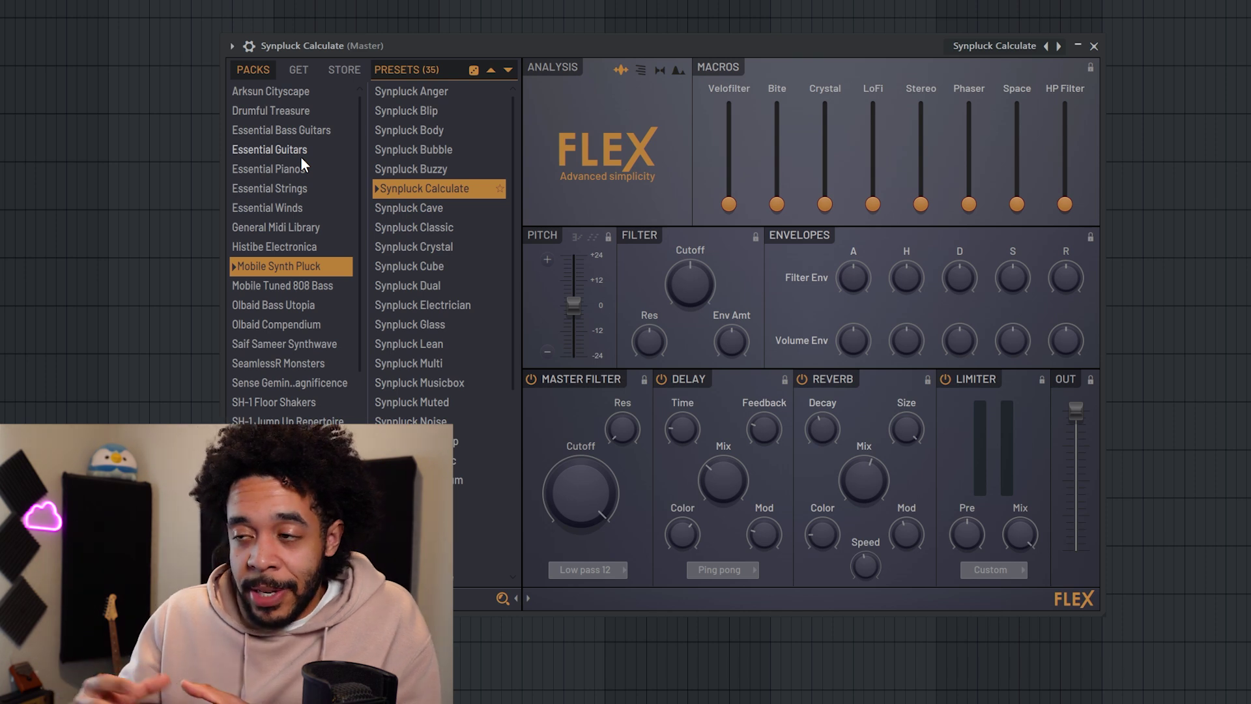
{"action": "left_click_drag", "start_coordinate": [591, 43], "coordinate": [615, 51]}
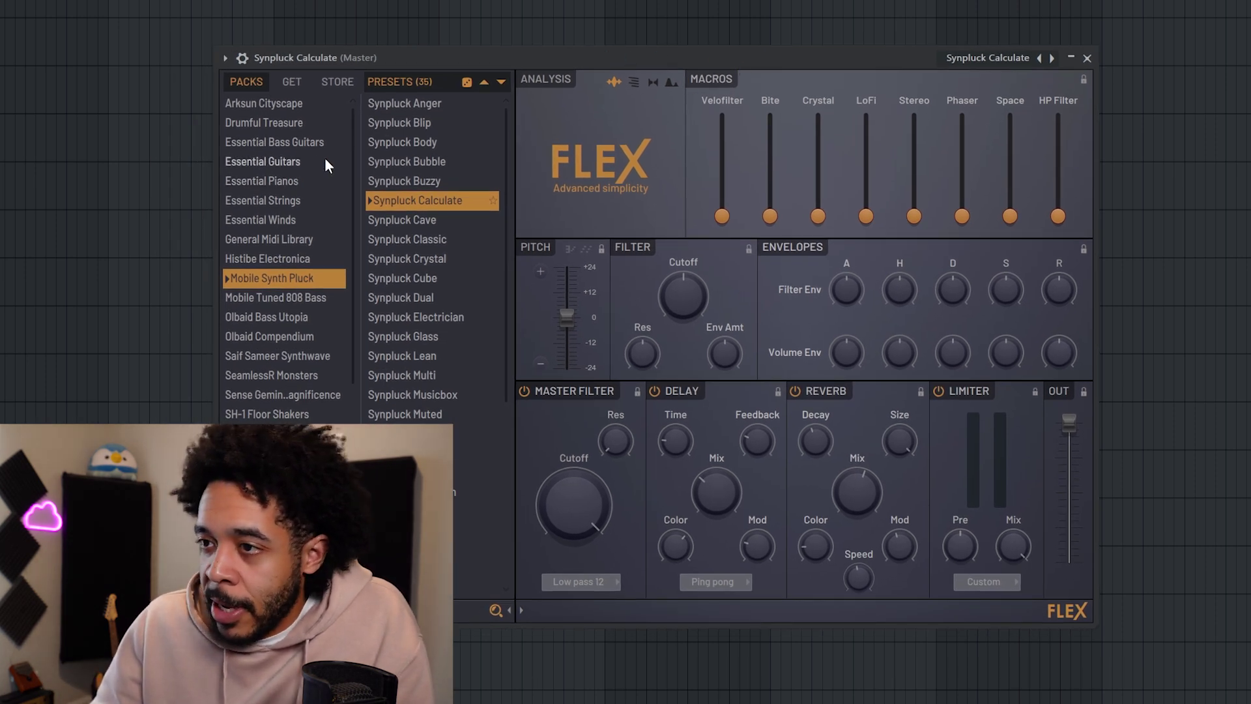
Browse the Essential Bass Guitars pack in FLEX and load the Deeper Purple Dynamic preset.
{"action": "left_click", "coordinate": [300, 142]}
{"action": "scroll", "coordinate": [417, 313], "scroll_direction": "down", "scroll_amount": 6}
{"action": "scroll", "coordinate": [416, 312], "scroll_direction": "down", "scroll_amount": 3}
{"action": "scroll", "coordinate": [449, 379], "scroll_direction": "up", "scroll_amount": 10}
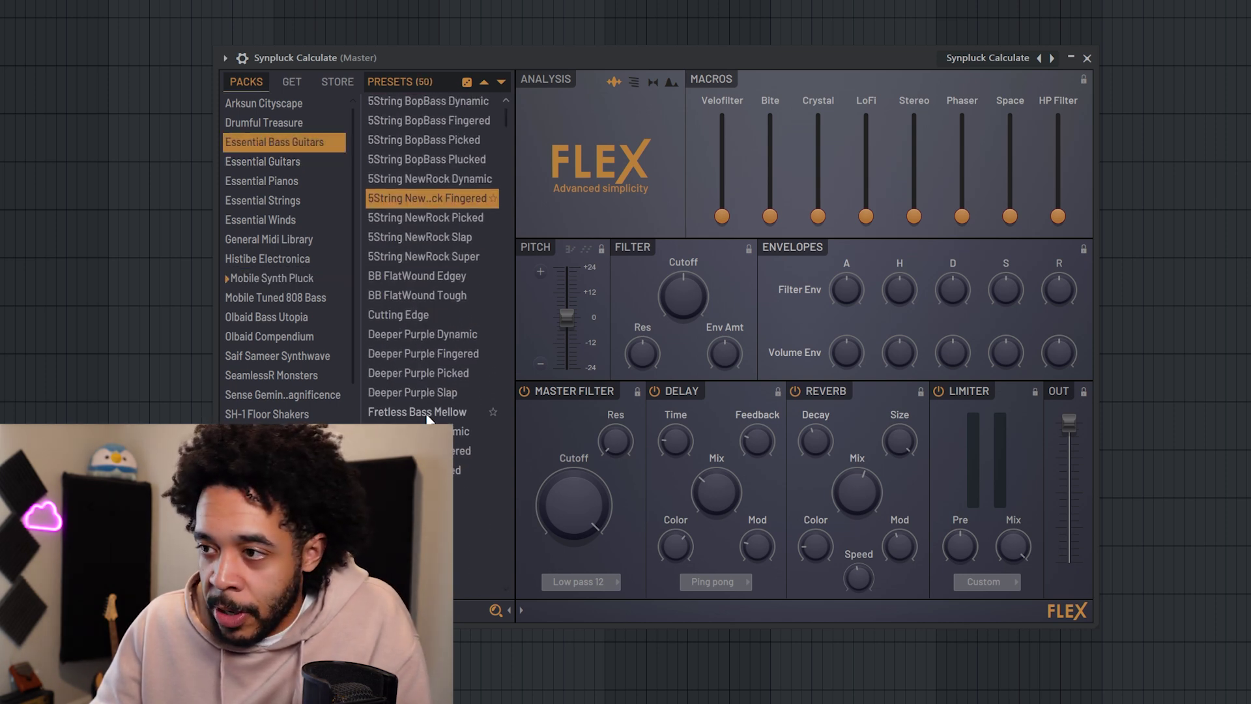
{"action": "scroll", "coordinate": [438, 321], "scroll_direction": "down", "scroll_amount": 2}
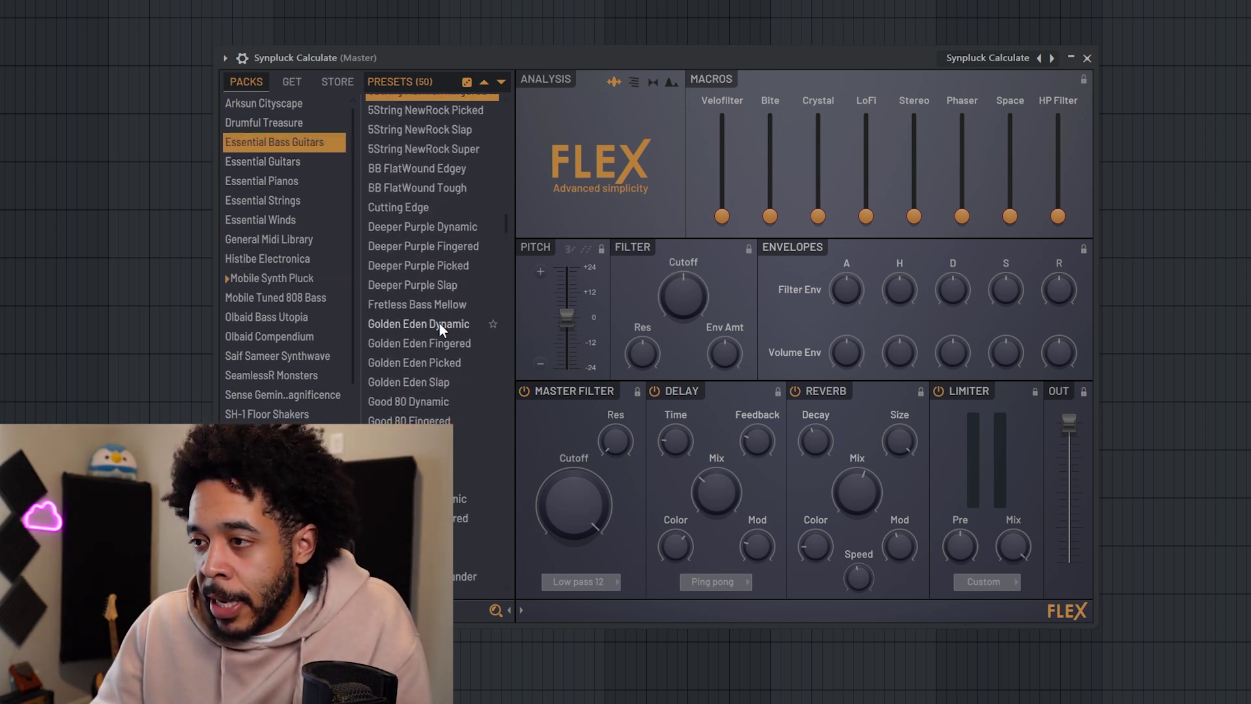
{"action": "left_click", "coordinate": [424, 227]}
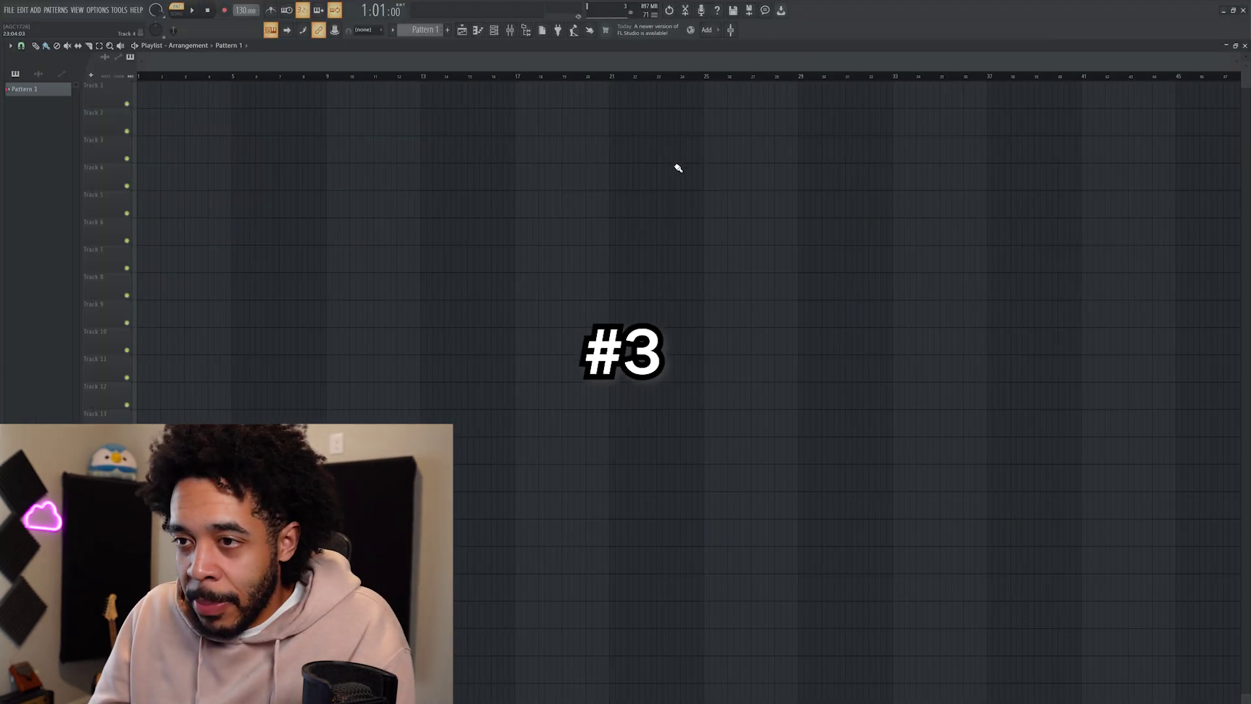
Load Fruity Limiter into effect slot 3 of mixer track Insert 1.
{"action": "key", "text": "F9"}
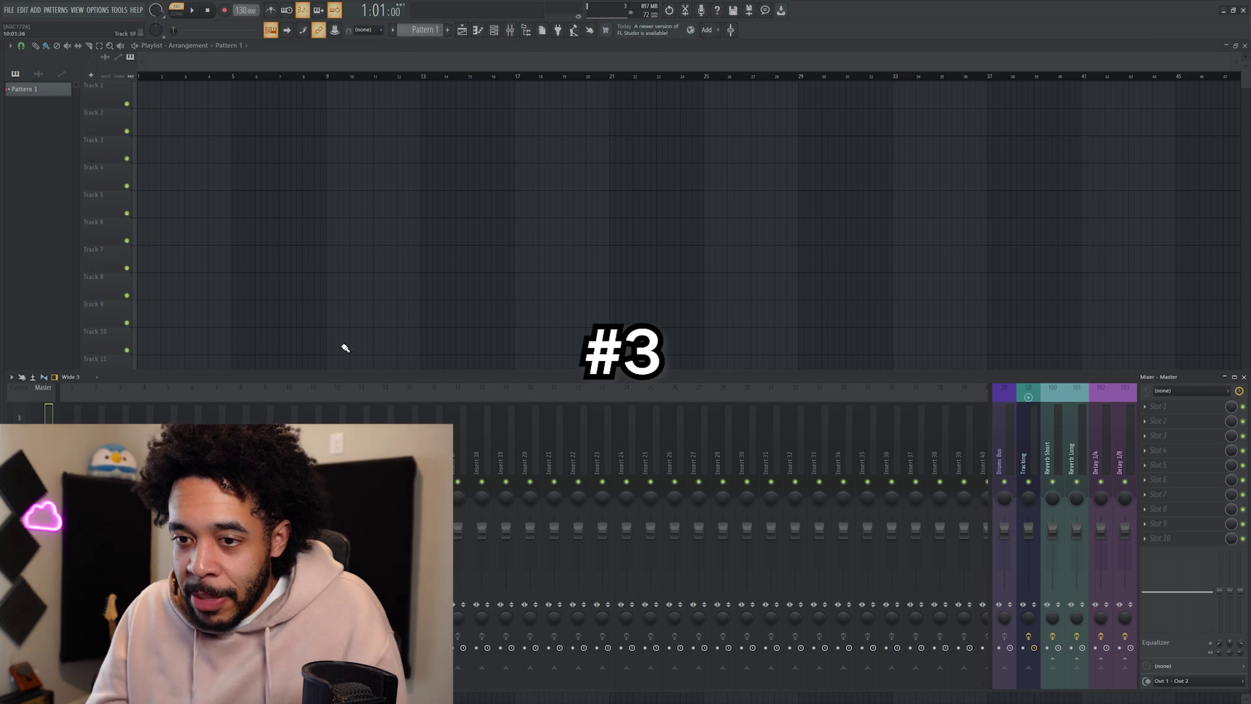
{"action": "left_click", "coordinate": [75, 449]}
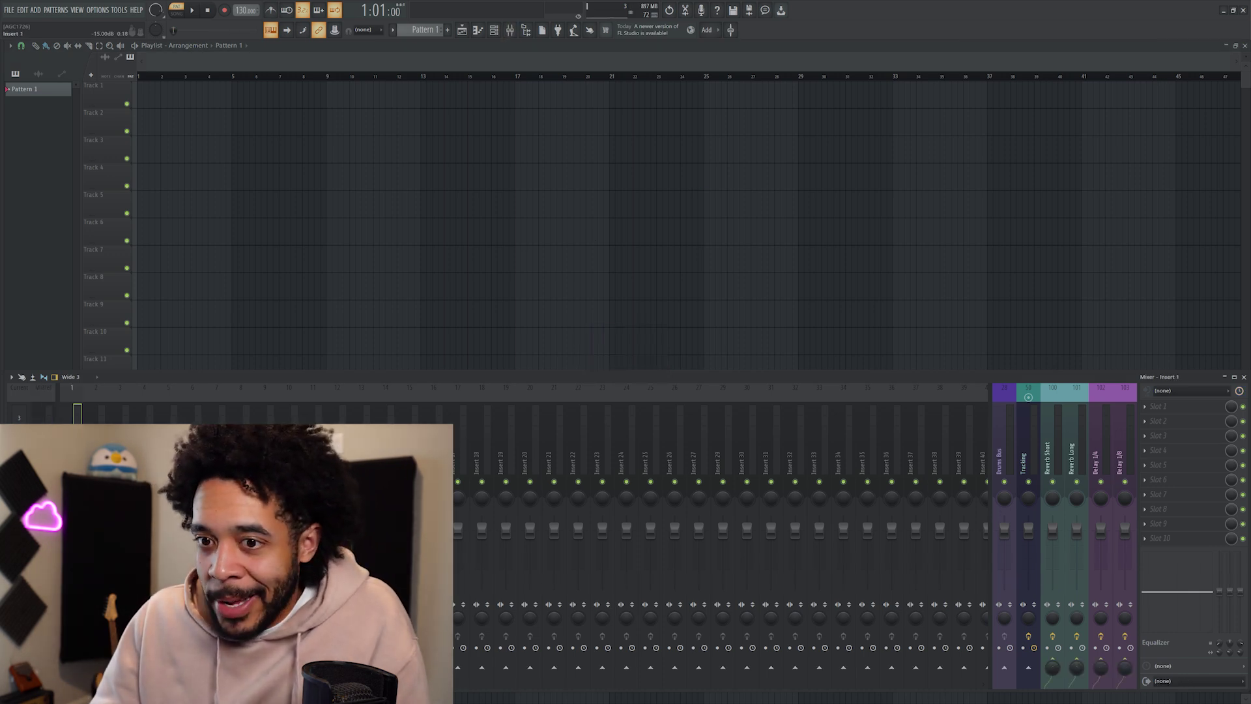
{"action": "left_click", "coordinate": [1158, 435]}
{"action": "mouse_move", "coordinate": [1087, 499]}
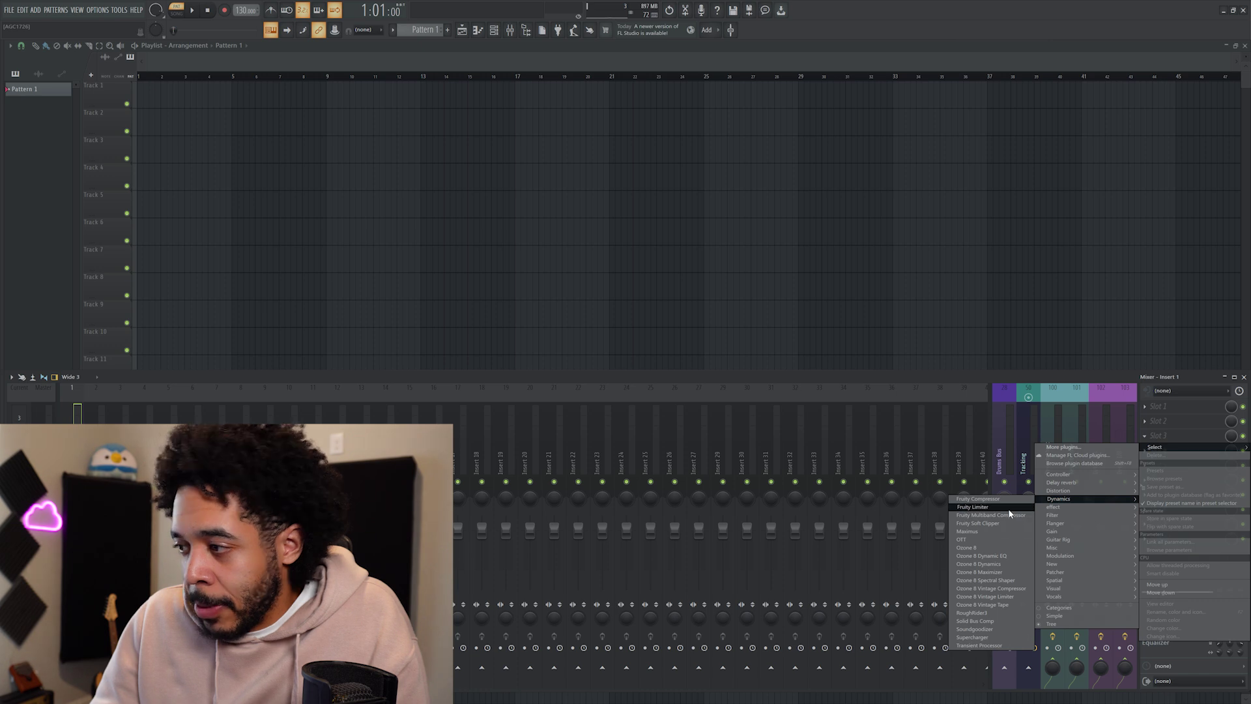
{"action": "left_click", "coordinate": [1009, 512]}
Enlarge and reposition the Fruity Limiter window with the mixer hidden, and delete the stray Pattern 1 clip from the playlist.
{"action": "left_click_drag", "start_coordinate": [273, 117], "coordinate": [655, 145]}
{"action": "left_click_drag", "start_coordinate": [763, 288], "coordinate": [944, 369]}
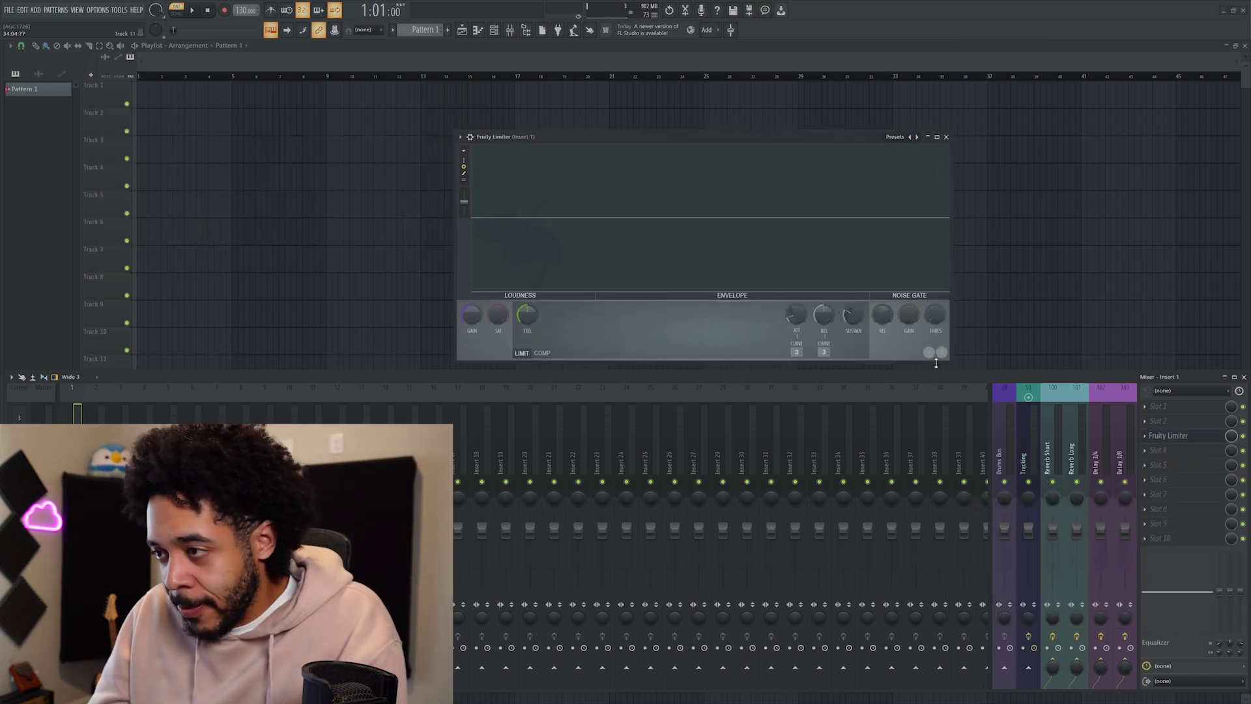
{"action": "key", "text": "F9"}
{"action": "left_click_drag", "start_coordinate": [671, 134], "coordinate": [545, 132]}
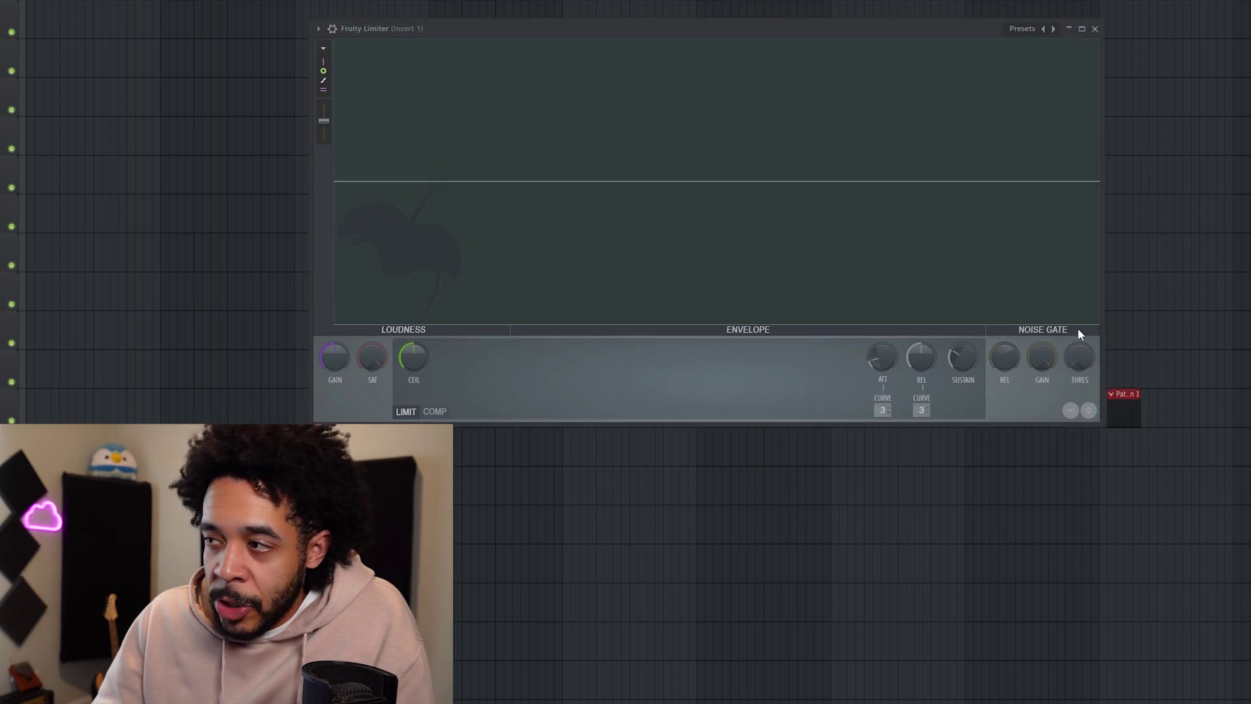
{"action": "right_click", "coordinate": [1124, 401]}
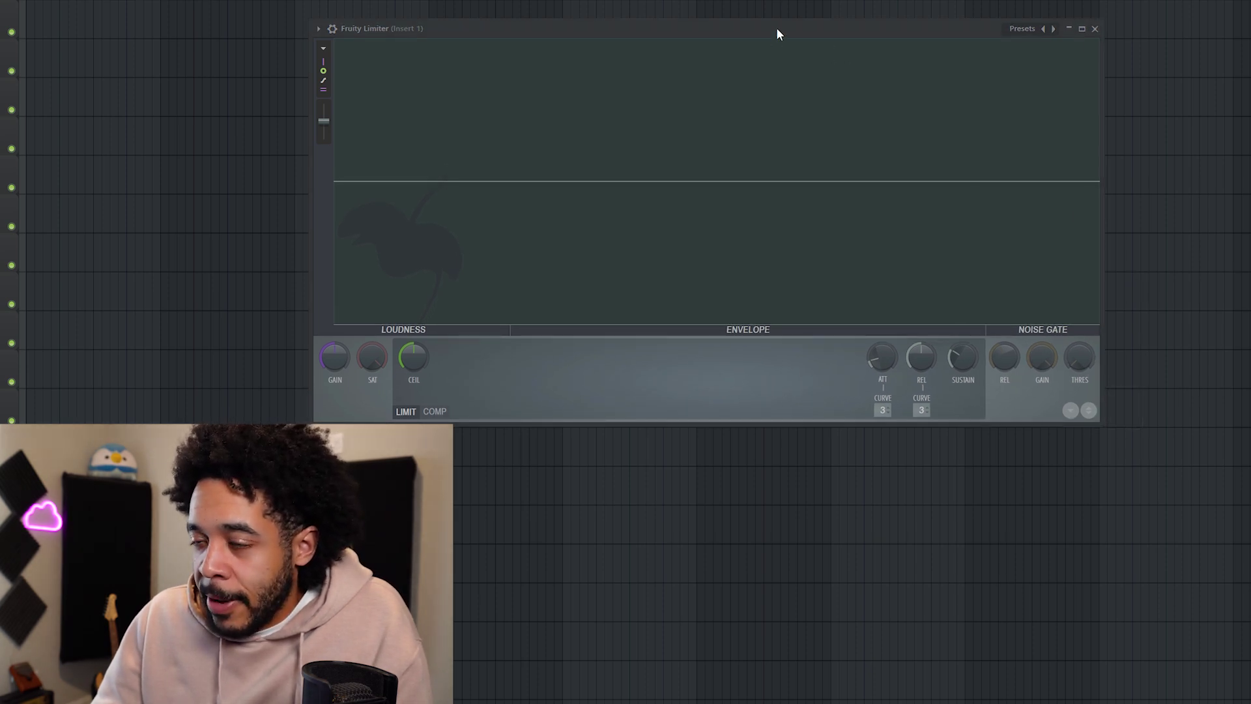
{"action": "left_click_drag", "start_coordinate": [777, 33], "coordinate": [797, 37]}
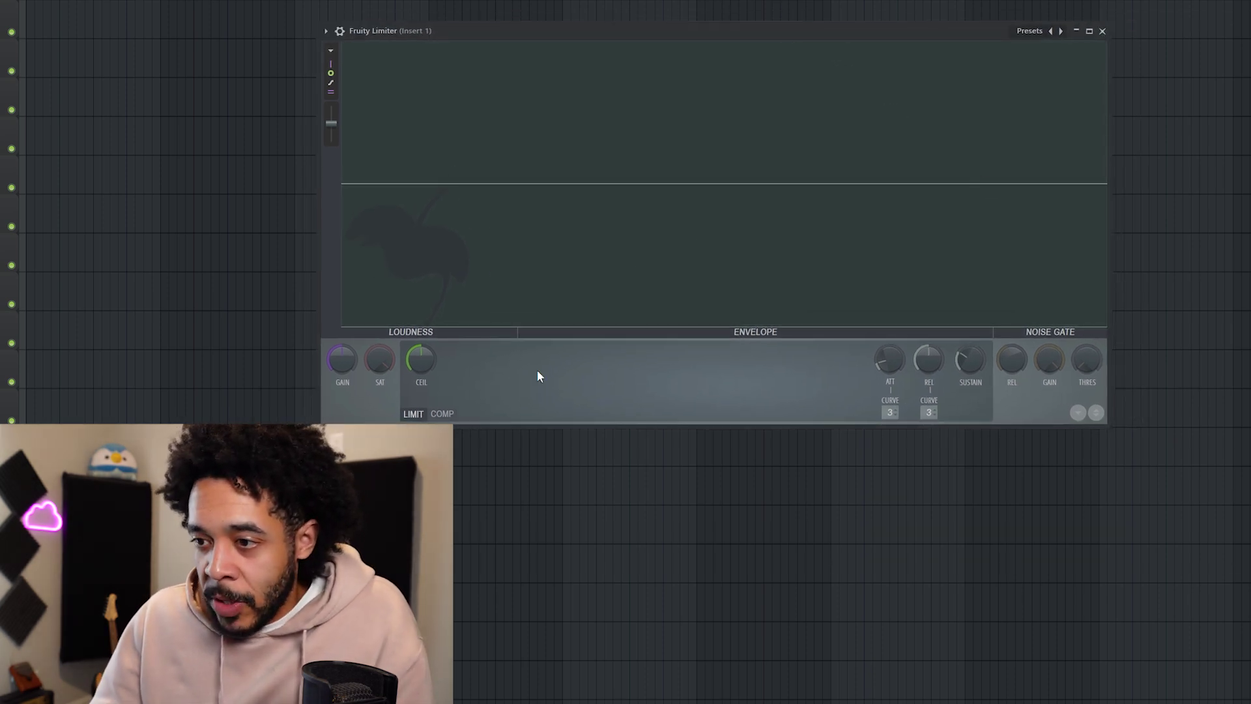
Compare the compressor and limiter controls of Fruity Limiter, finishing in limiter mode.
{"action": "left_click", "coordinate": [453, 419]}
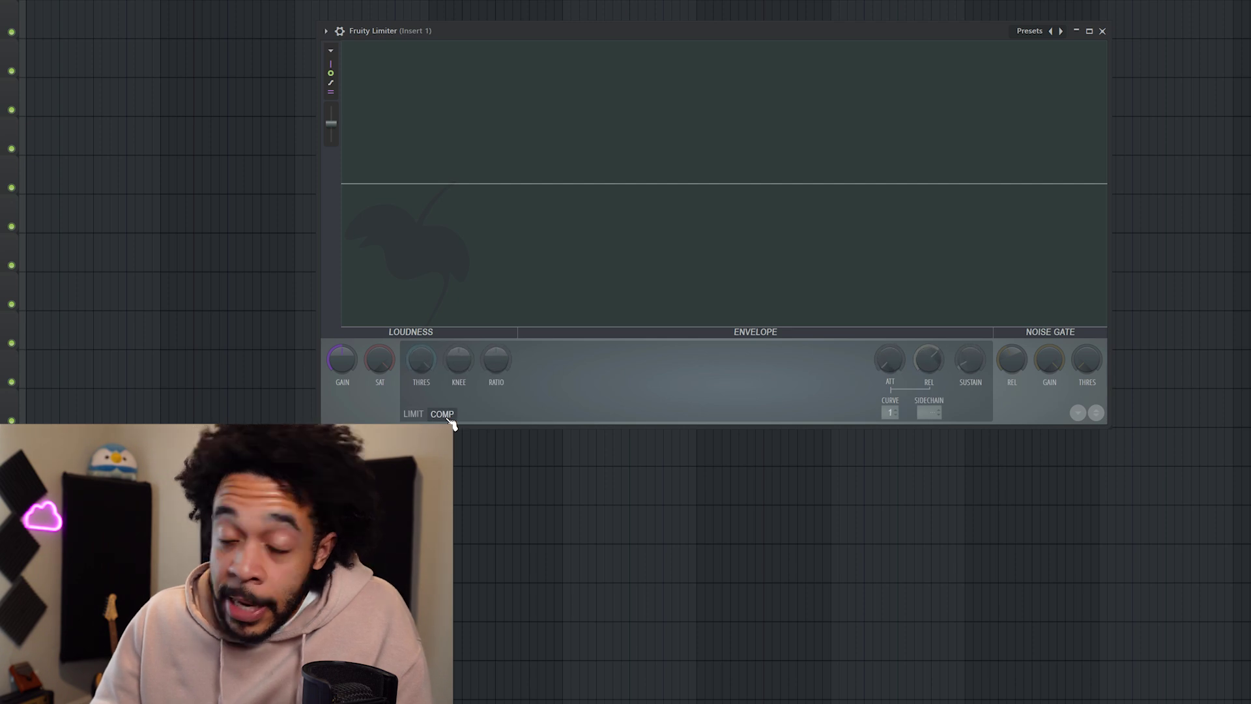
{"action": "left_click", "coordinate": [415, 416]}
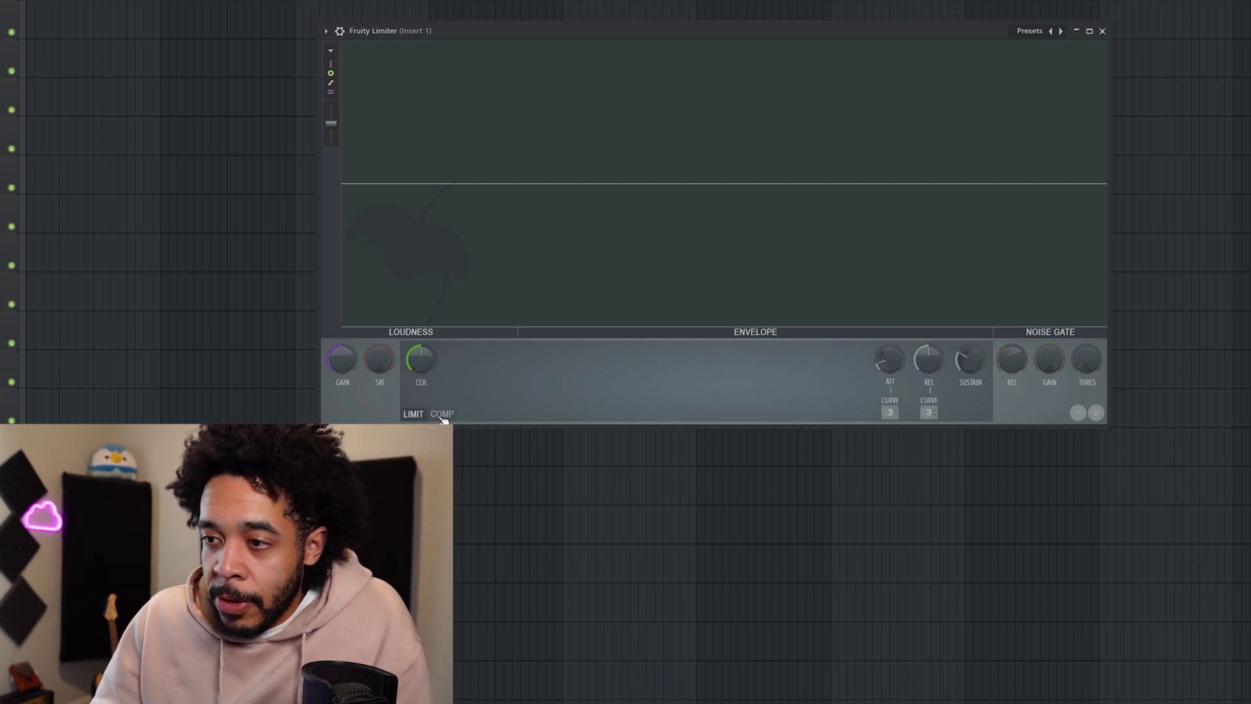
{"action": "left_click", "coordinate": [441, 415]}
{"action": "left_click", "coordinate": [420, 416]}
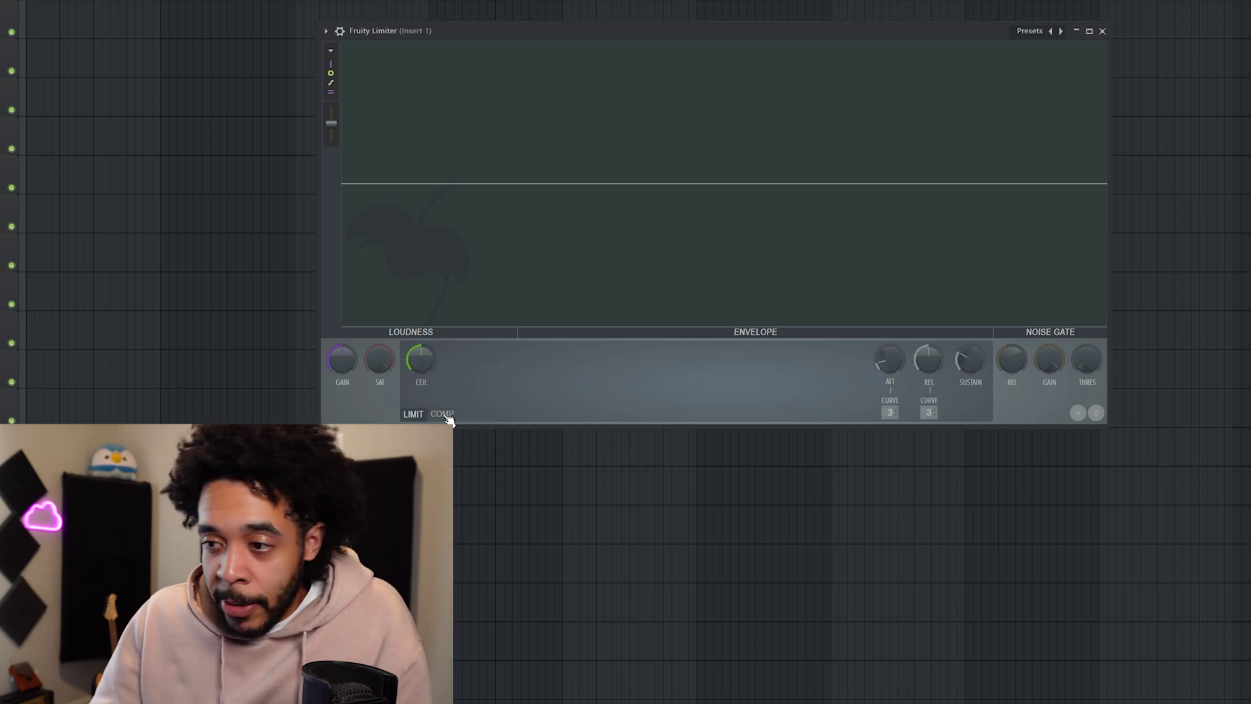
{"action": "left_click", "coordinate": [447, 416]}
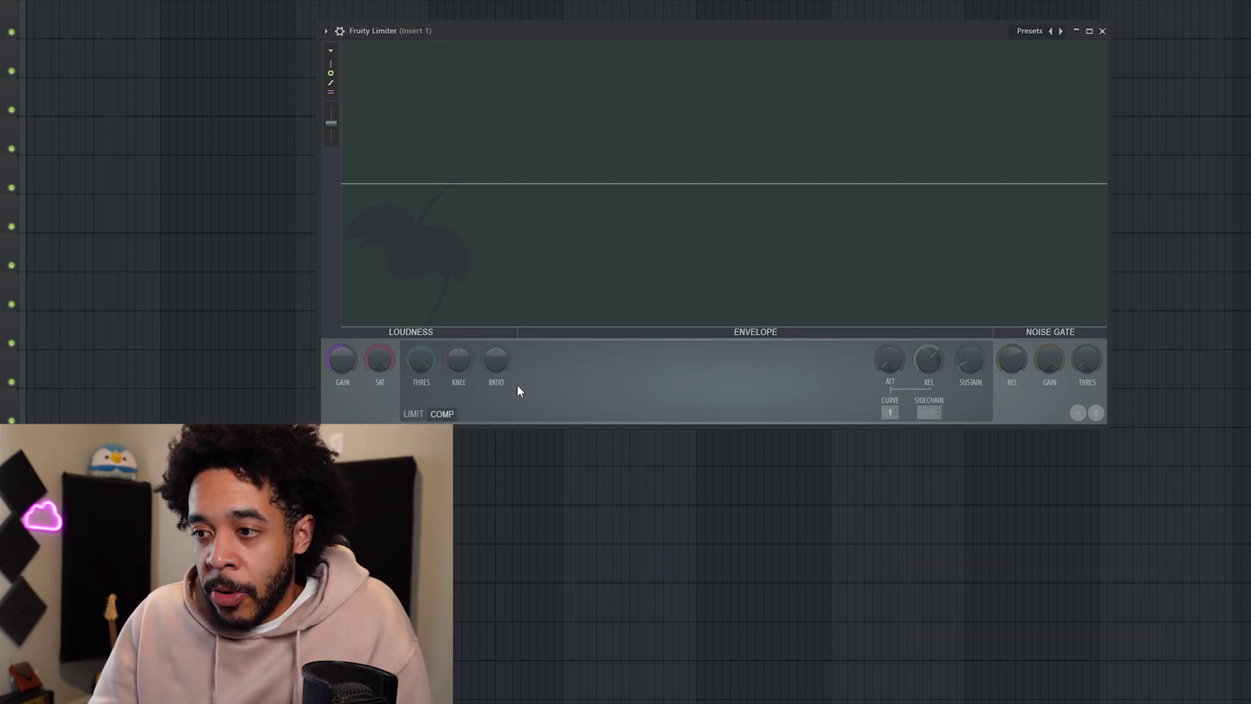
{"action": "left_click", "coordinate": [413, 414]}
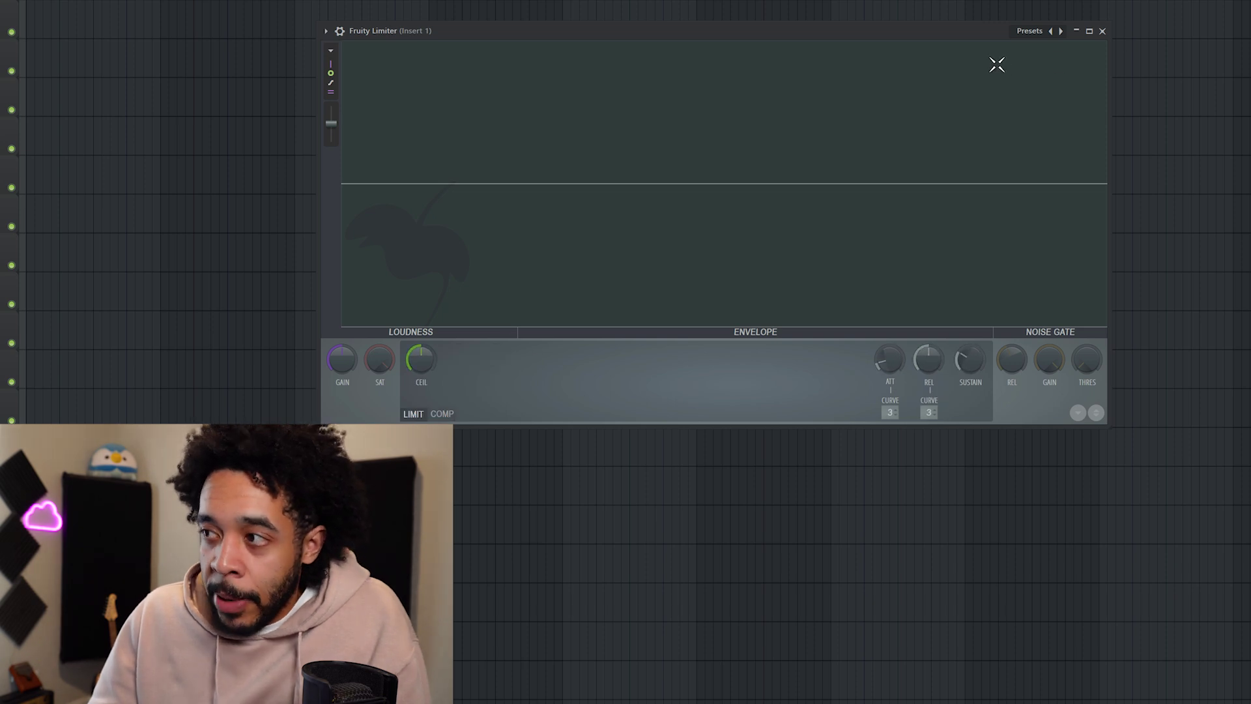
Load the Sidechain preset in Fruity Limiter, then reposition and slightly resize the plugin window.
{"action": "left_click", "coordinate": [1062, 32]}
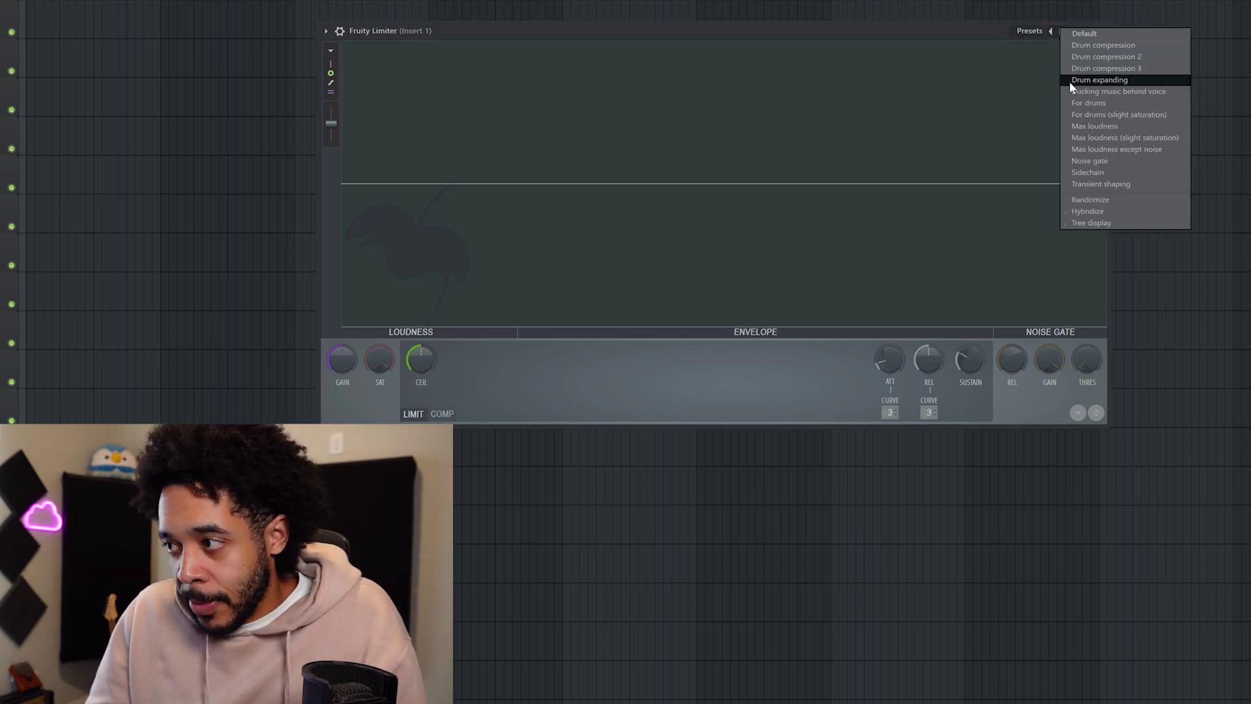
{"action": "left_click", "coordinate": [1102, 160]}
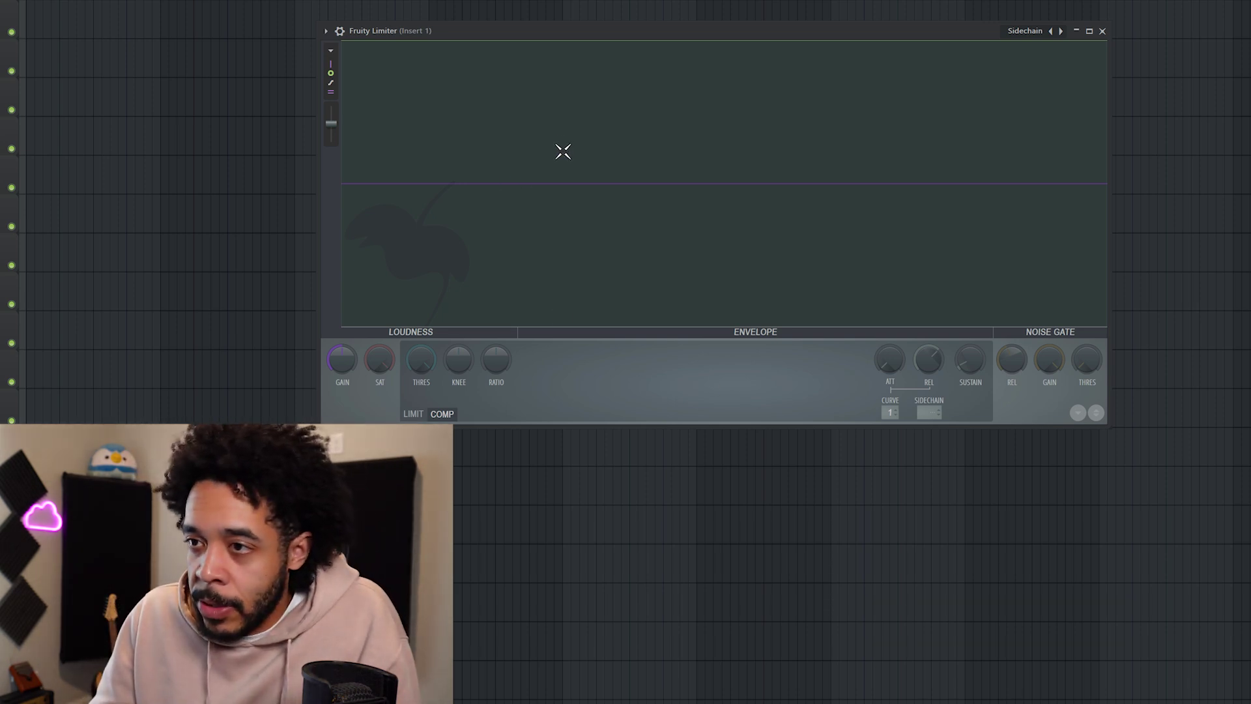
{"action": "left_click_drag", "start_coordinate": [706, 30], "coordinate": [624, 32]}
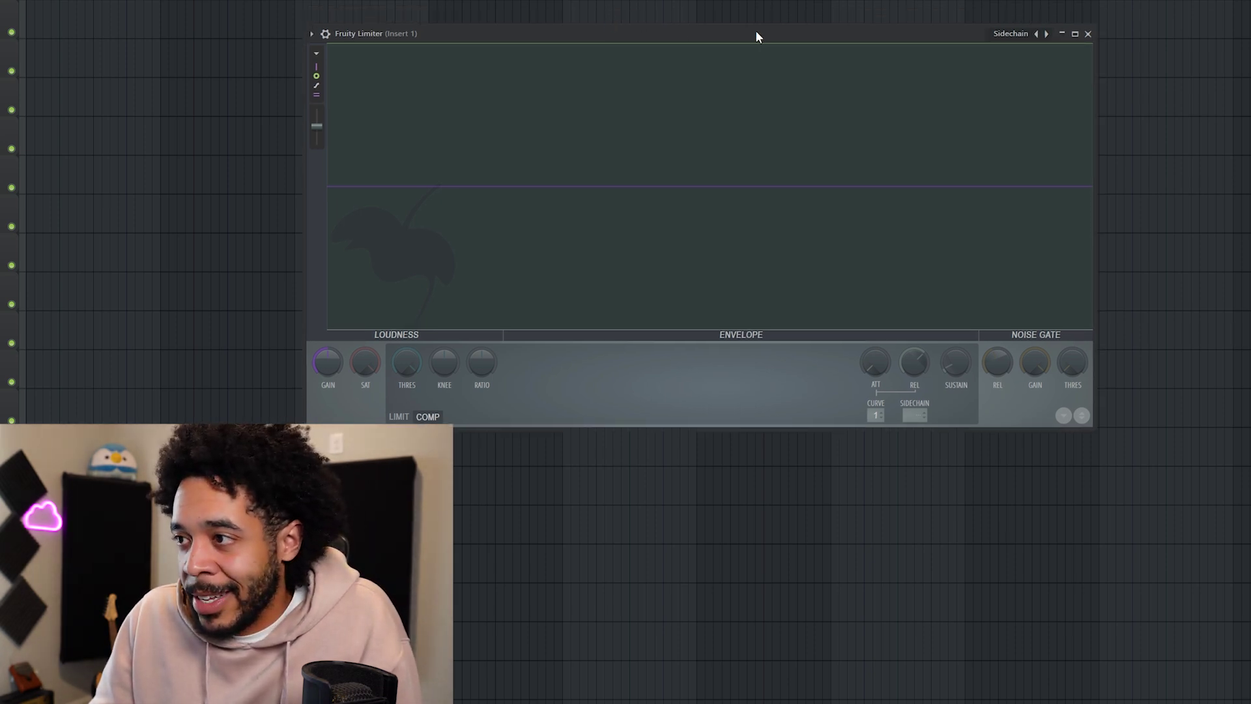
{"action": "left_click_drag", "start_coordinate": [755, 36], "coordinate": [753, 24]}
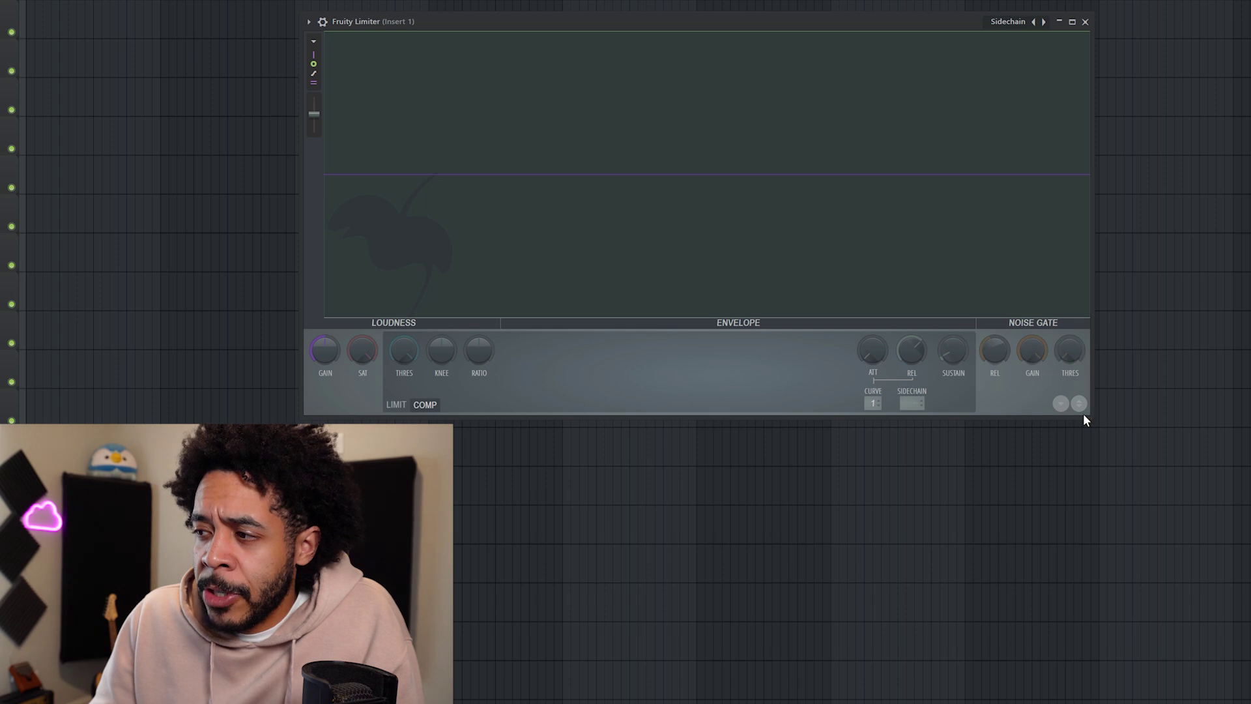
{"action": "left_click_drag", "start_coordinate": [1088, 419], "coordinate": [1086, 425]}
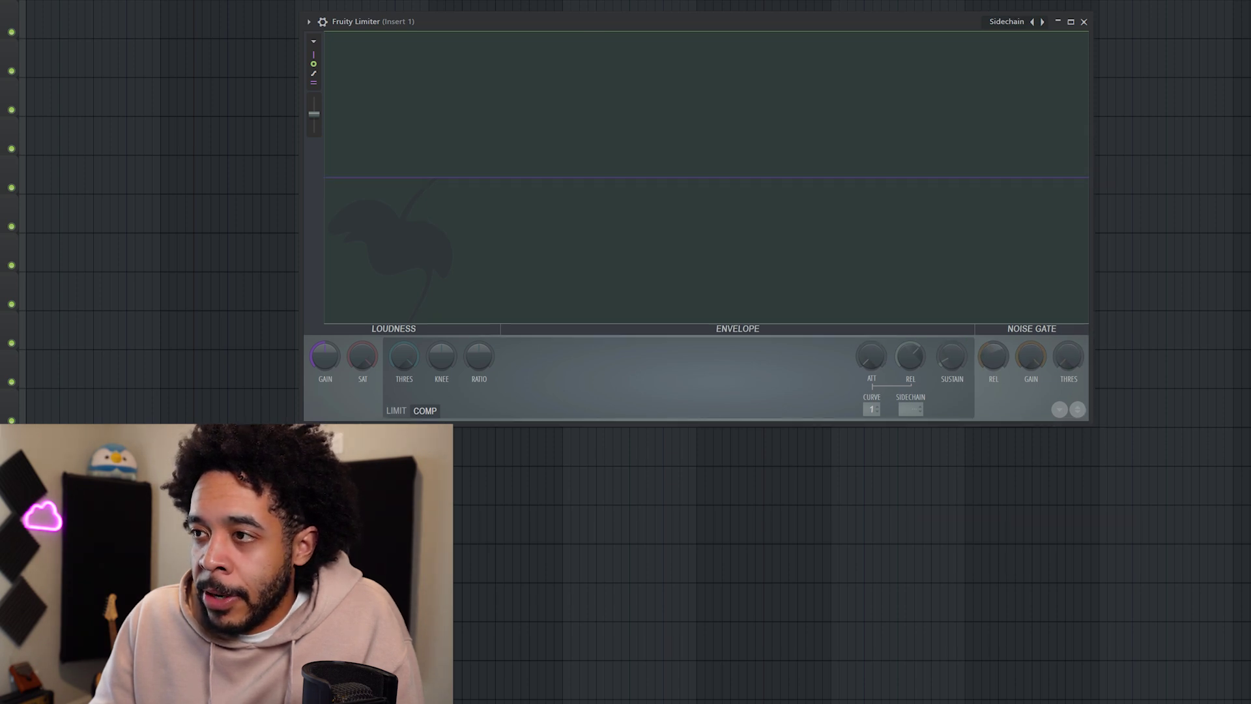
{"action": "left_click_drag", "start_coordinate": [604, 19], "coordinate": [605, 17]}
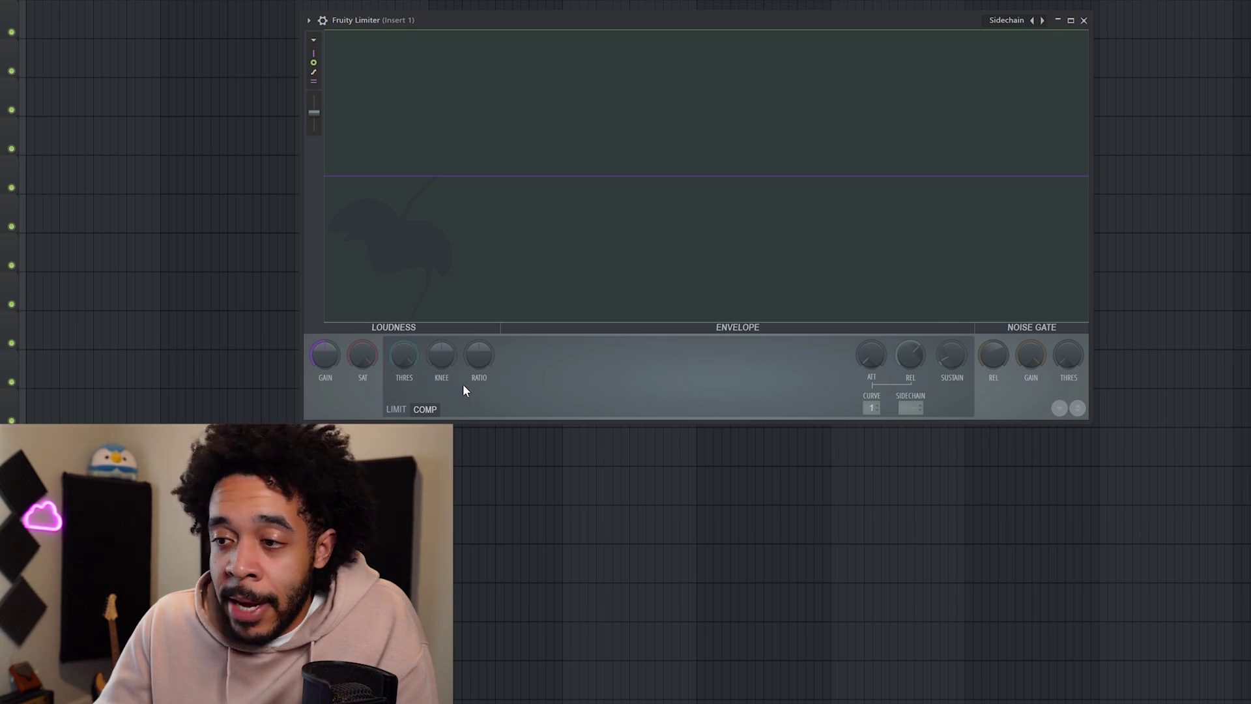
Check the limiter and compressor modes of Fruity Limiter and look through its list of factory presets.
{"action": "left_click", "coordinate": [398, 411]}
{"action": "left_click", "coordinate": [423, 410]}
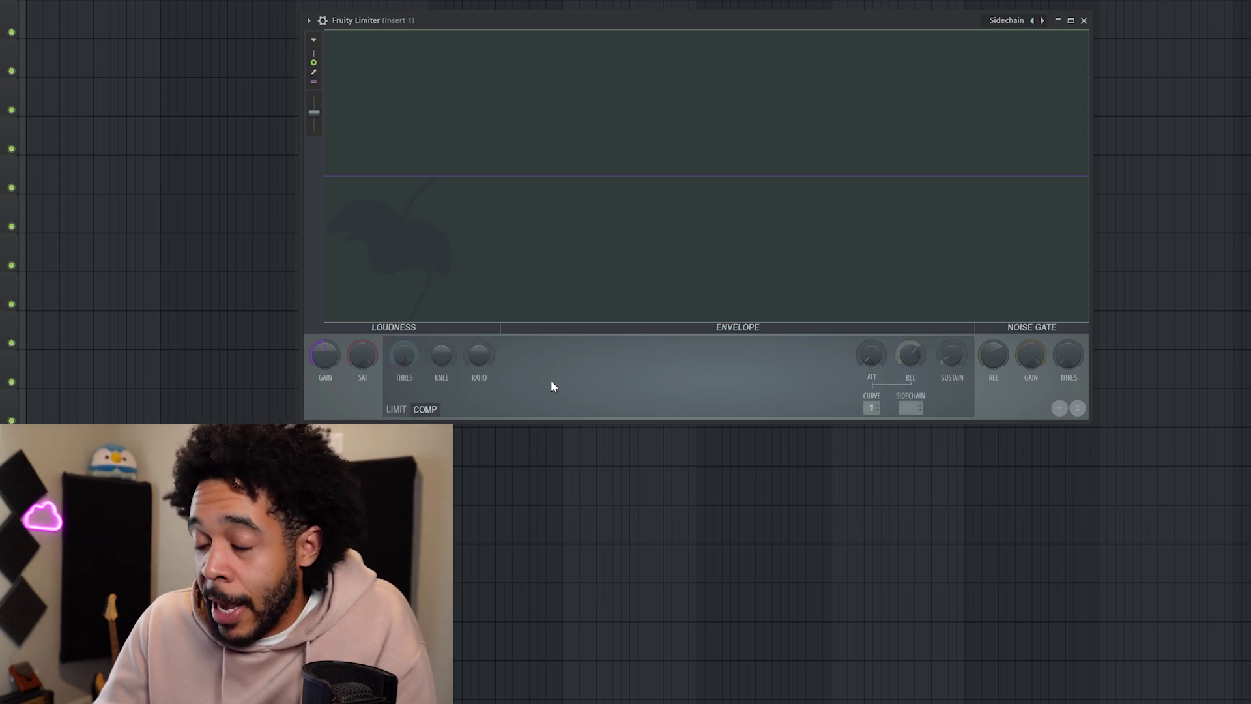
{"action": "right_click", "coordinate": [1042, 20]}
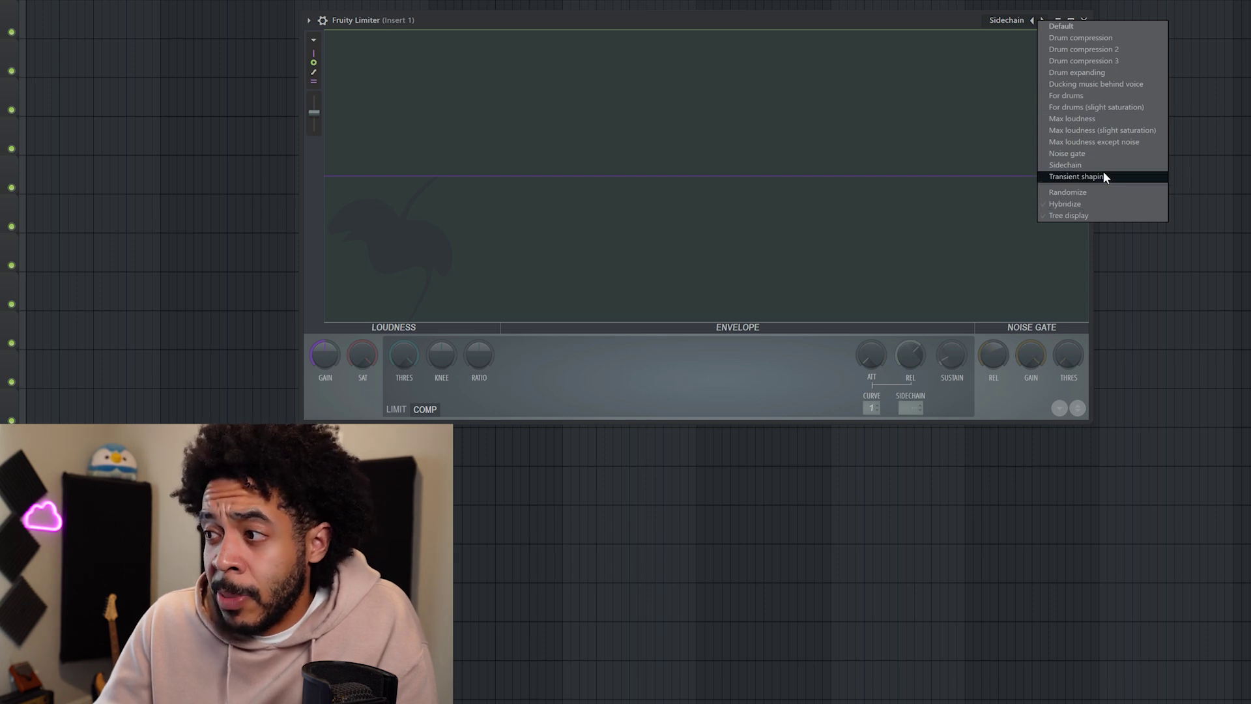
{"action": "left_click", "coordinate": [843, 19]}
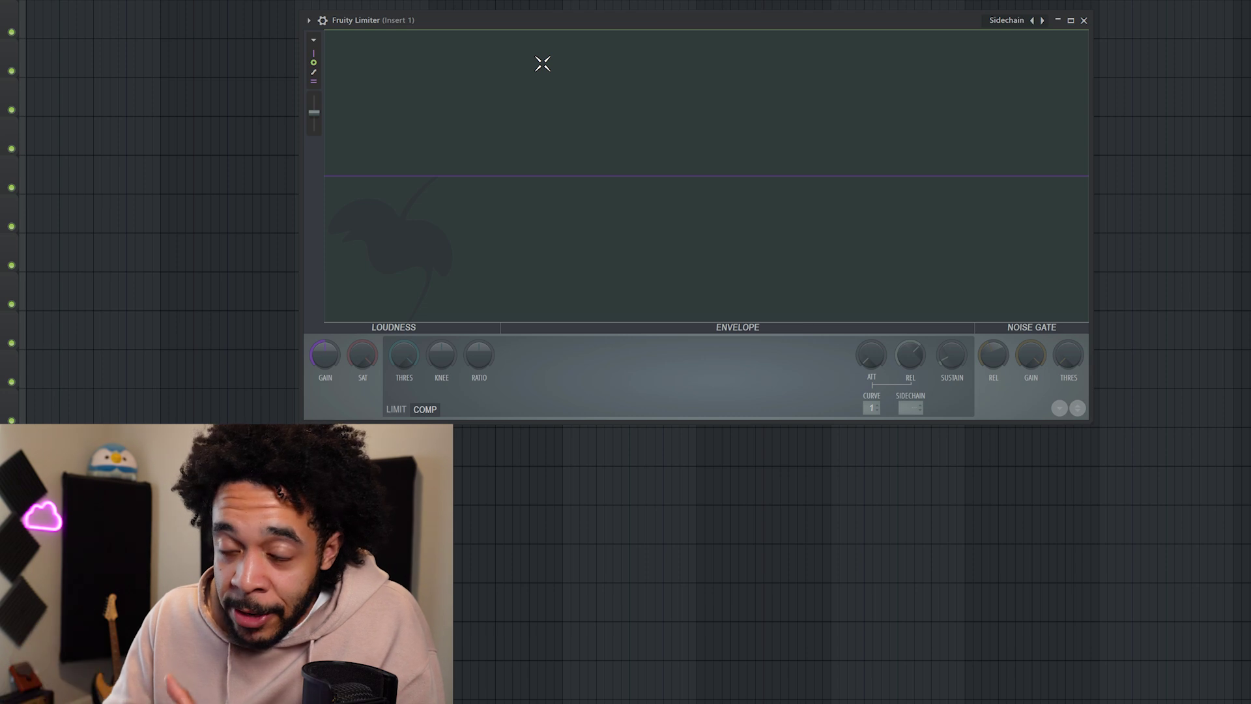
{"action": "left_click", "coordinate": [1042, 20]}
{"action": "left_click", "coordinate": [810, 25]}
{"action": "left_click_drag", "start_coordinate": [795, 22], "coordinate": [802, 24]}
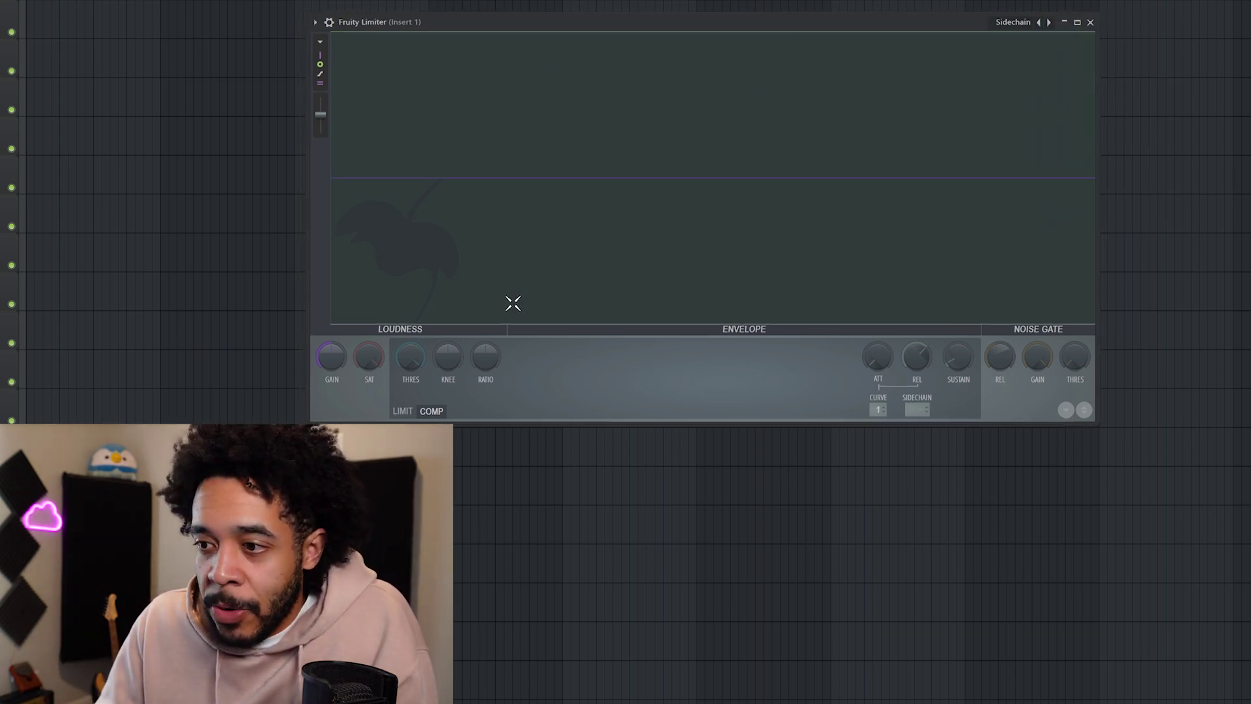
Compare the limiter and compressor controls of the Sidechain preset several times, finishing in compressor mode.
{"action": "left_click", "coordinate": [400, 410]}
{"action": "left_click", "coordinate": [431, 411]}
{"action": "left_click", "coordinate": [406, 411]}
{"action": "left_click", "coordinate": [431, 411]}
{"action": "left_click", "coordinate": [410, 411]}
{"action": "left_click", "coordinate": [432, 411]}
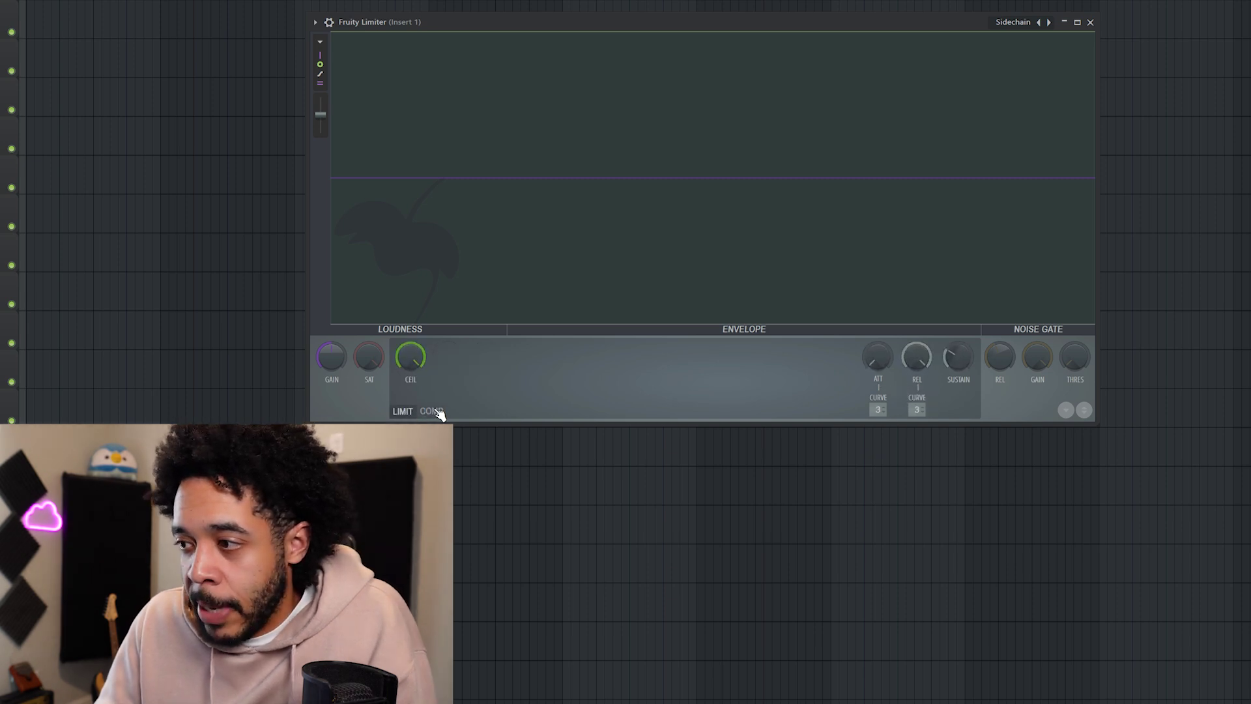
{"action": "left_click", "coordinate": [405, 412]}
{"action": "left_click", "coordinate": [431, 411]}
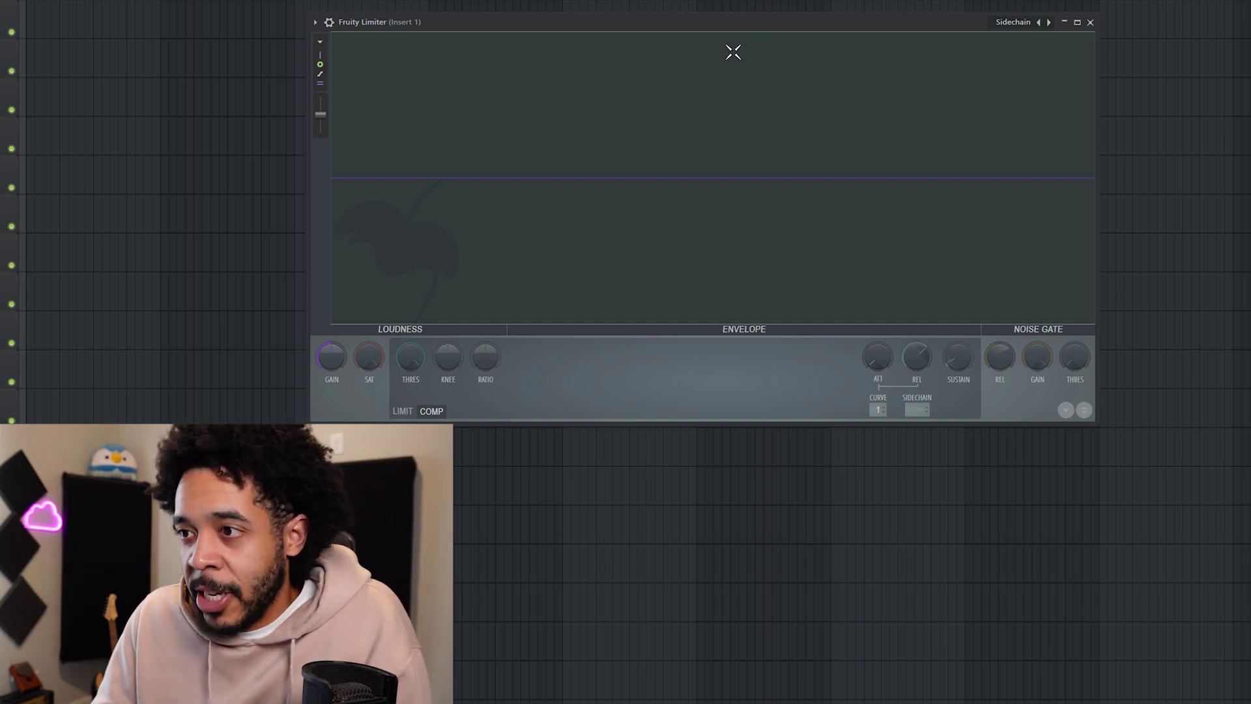
{"action": "left_click_drag", "start_coordinate": [722, 29], "coordinate": [739, 16]}
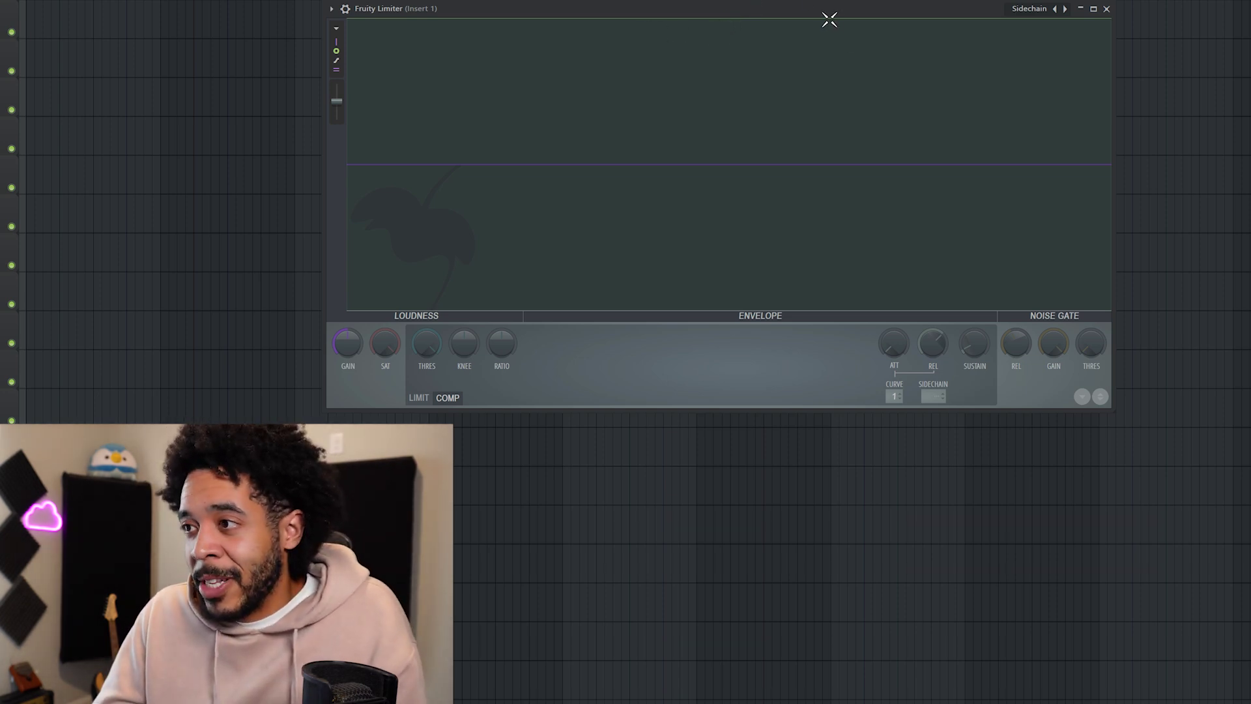
{"action": "left_click_drag", "start_coordinate": [819, 17], "coordinate": [793, 12]}
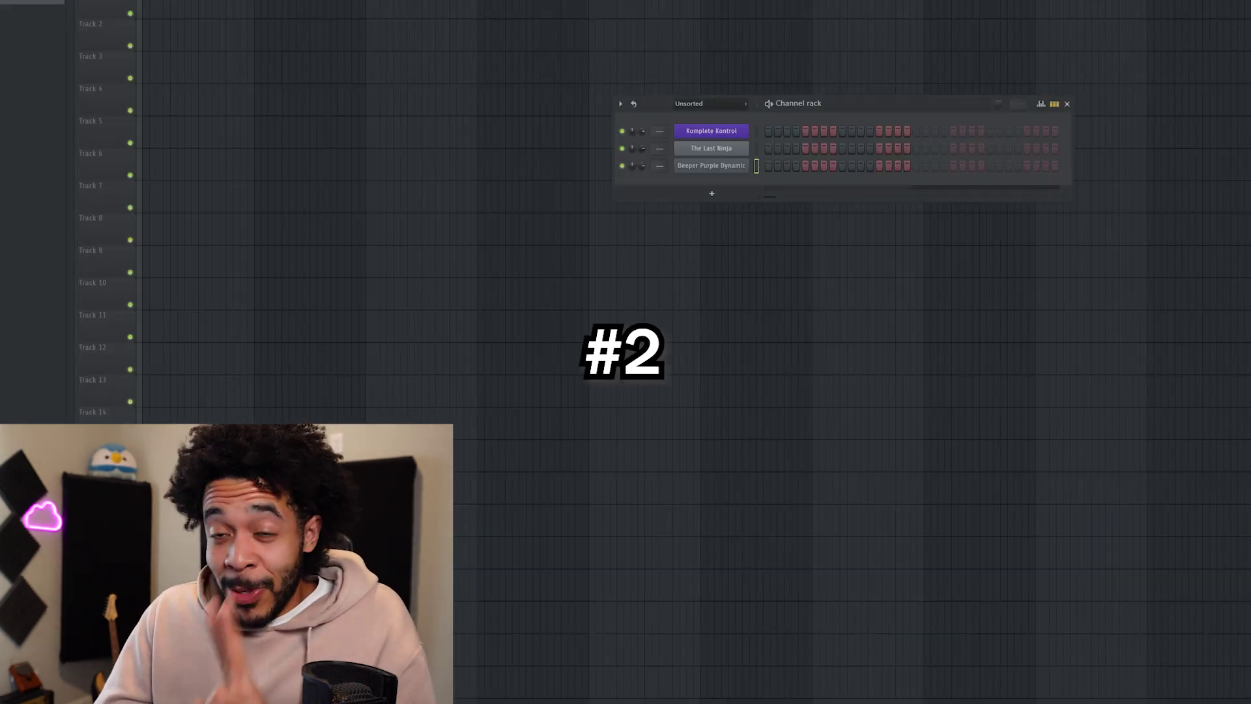
Add a Slicex channel to the channel rack.
{"action": "left_click", "coordinate": [709, 194]}
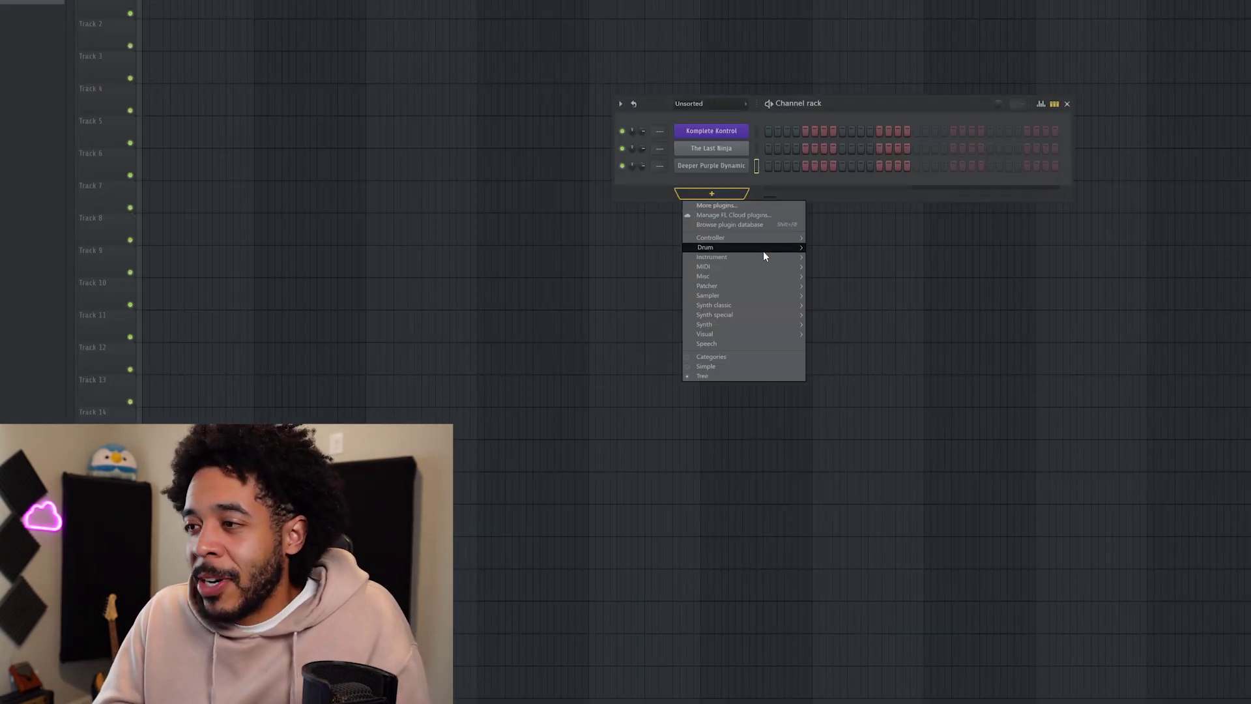
{"action": "mouse_move", "coordinate": [763, 251]}
{"action": "left_click", "coordinate": [847, 324]}
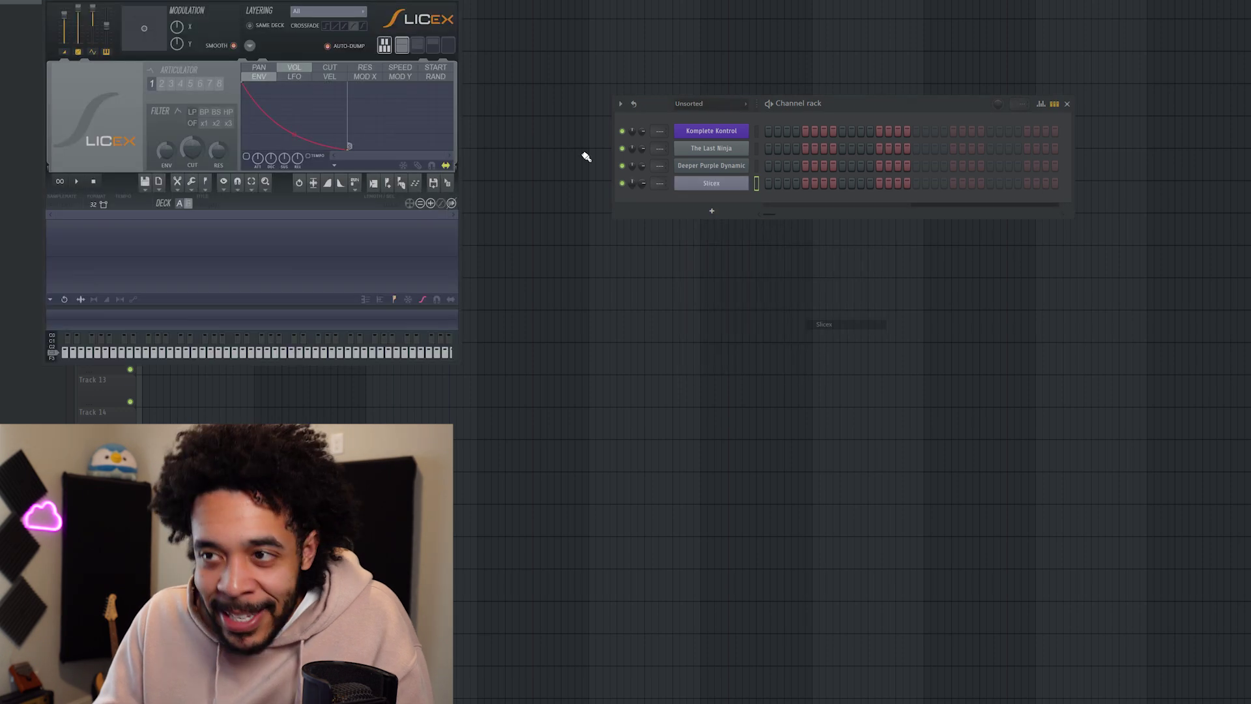
Move the Slicex window to the middle of the workspace and hide the channel rack and playlist.
{"action": "left_click_drag", "start_coordinate": [329, 6], "coordinate": [816, 130]}
{"action": "left_click", "coordinate": [1066, 104]}
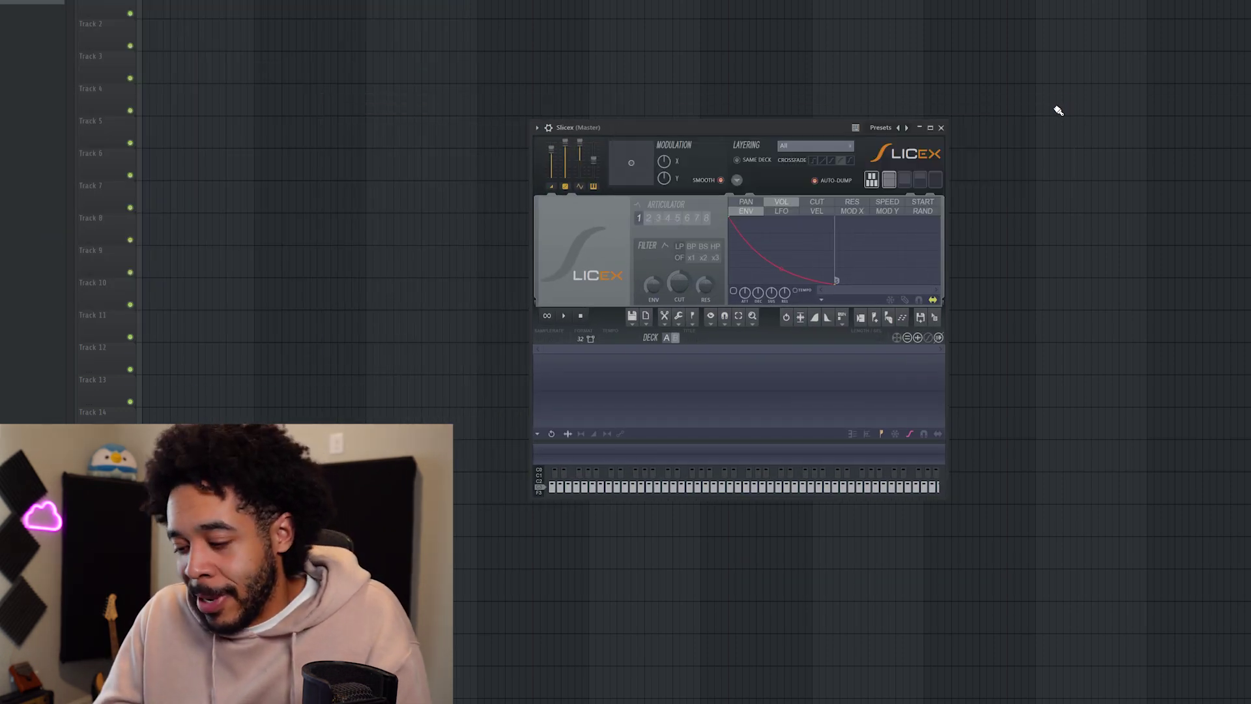
{"action": "key", "text": "F9"}
{"action": "key", "text": "F9"}
{"action": "key", "text": "F5"}
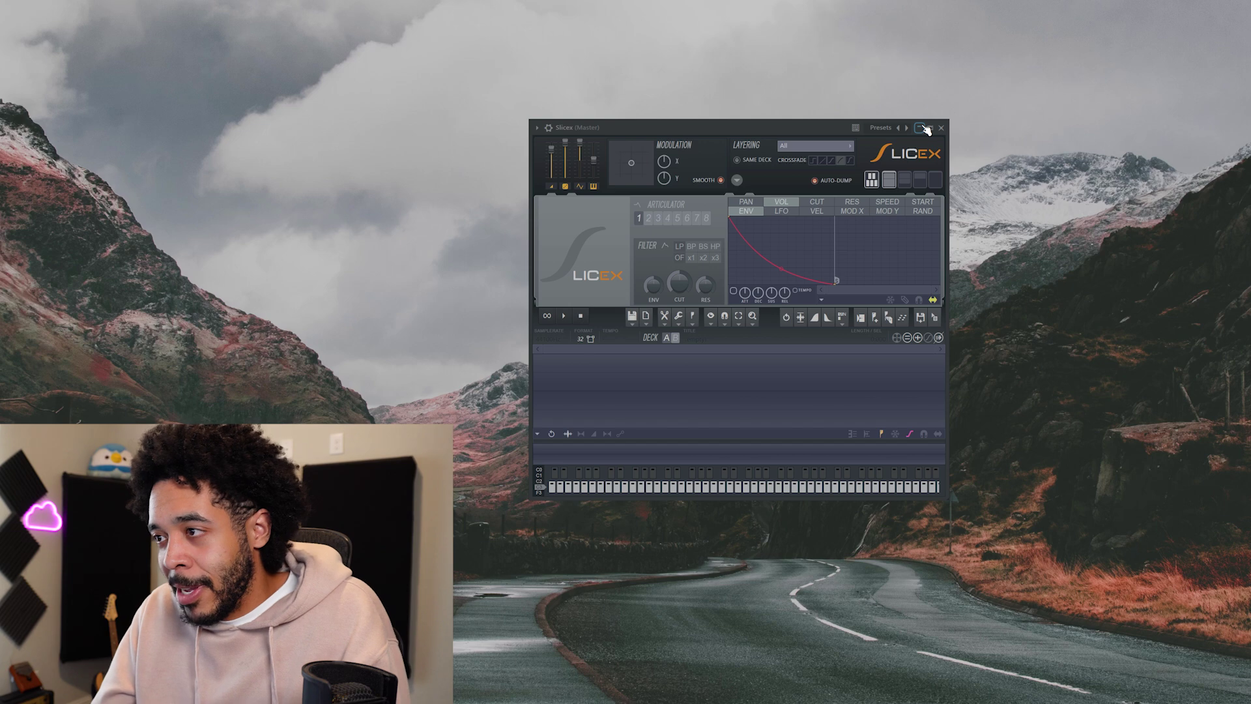
Enlarge the Slicex window and reposition it near the upper edge of the empty workspace.
{"action": "left_click_drag", "start_coordinate": [813, 127], "coordinate": [661, 57]}
{"action": "left_click_drag", "start_coordinate": [796, 429], "coordinate": [1059, 560]}
{"action": "left_click_drag", "start_coordinate": [750, 66], "coordinate": [754, 30]}
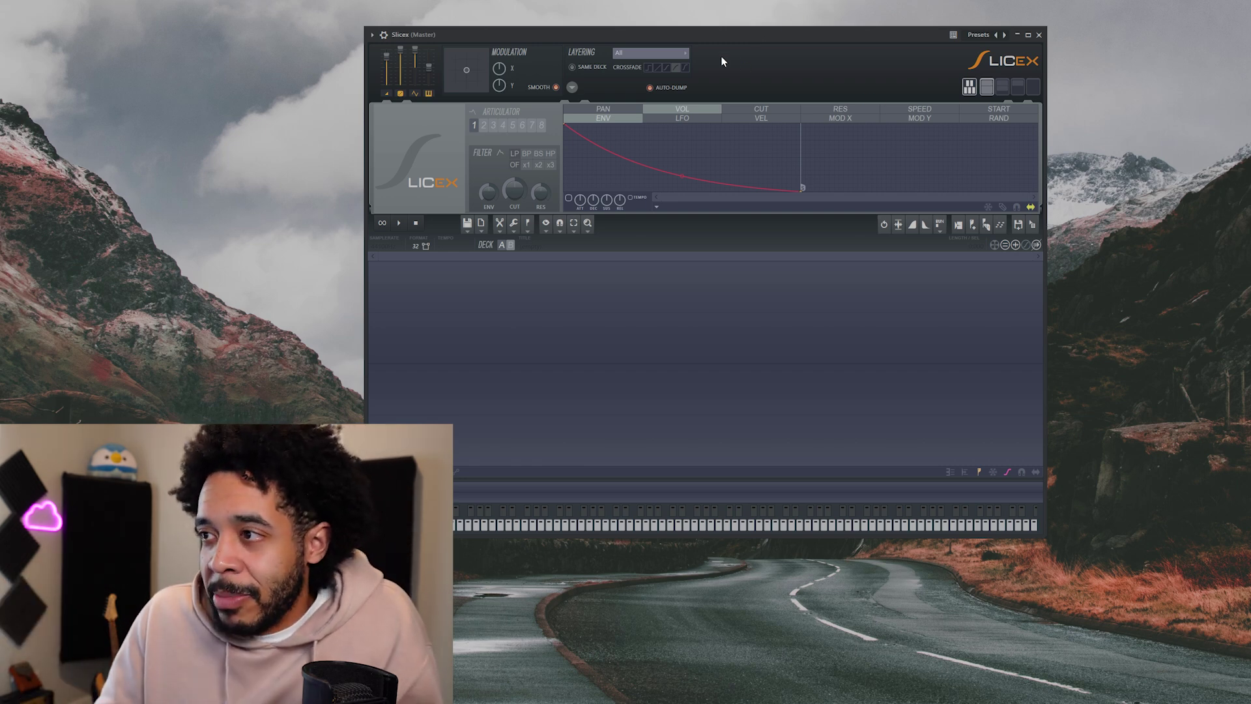
{"action": "mouse_move", "coordinate": [732, 33]}
{"action": "left_mouse_down"}
{"action": "mouse_move", "coordinate": [760, 33]}
{"action": "mouse_move", "coordinate": [741, 31]}
{"action": "left_mouse_up"}
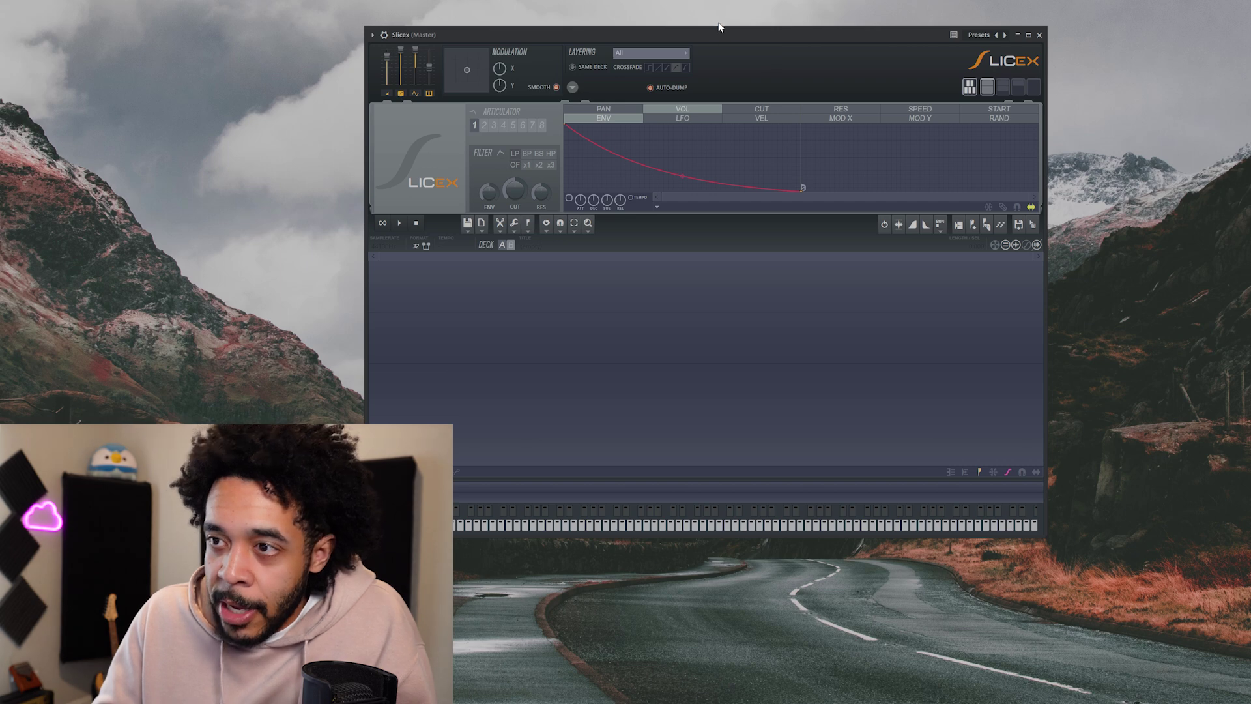
{"action": "left_click_drag", "start_coordinate": [704, 31], "coordinate": [718, 30]}
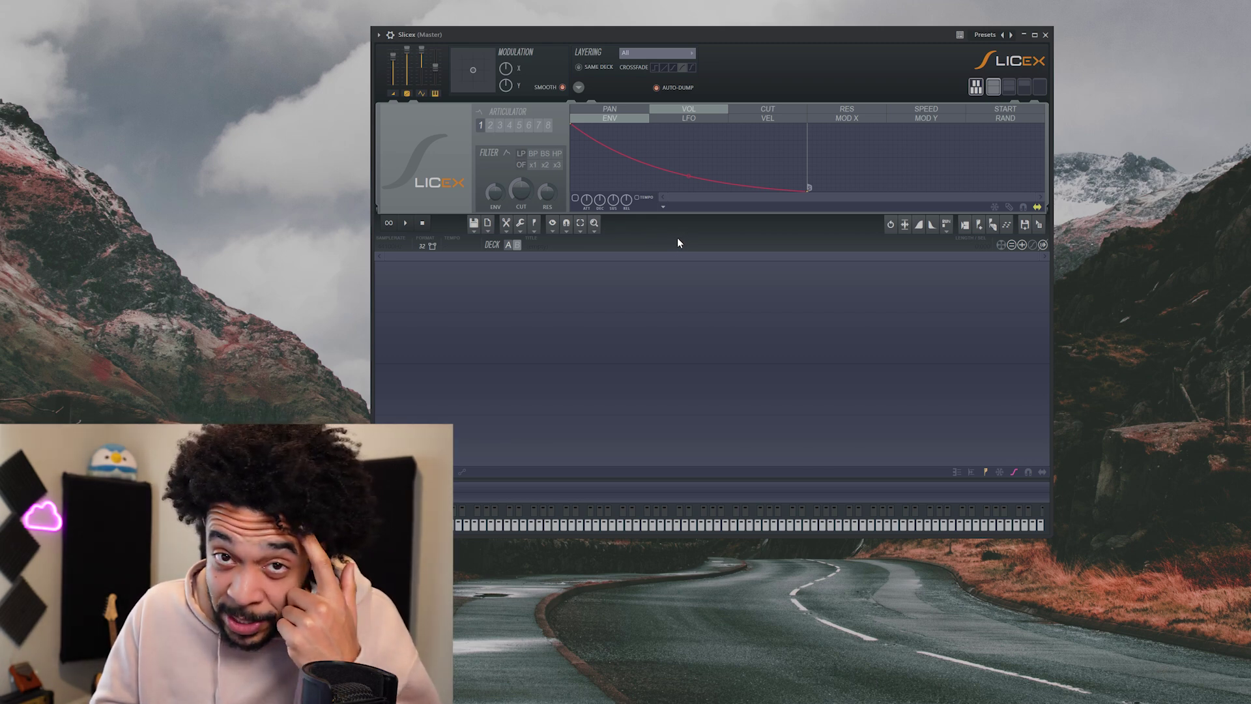
Load the sample TSP_NOISIA_V2_156_music_loop_wijde_piano_8min into Slicex and undo its automatic slicing.
{"action": "mouse_move", "coordinate": [154, 293]}
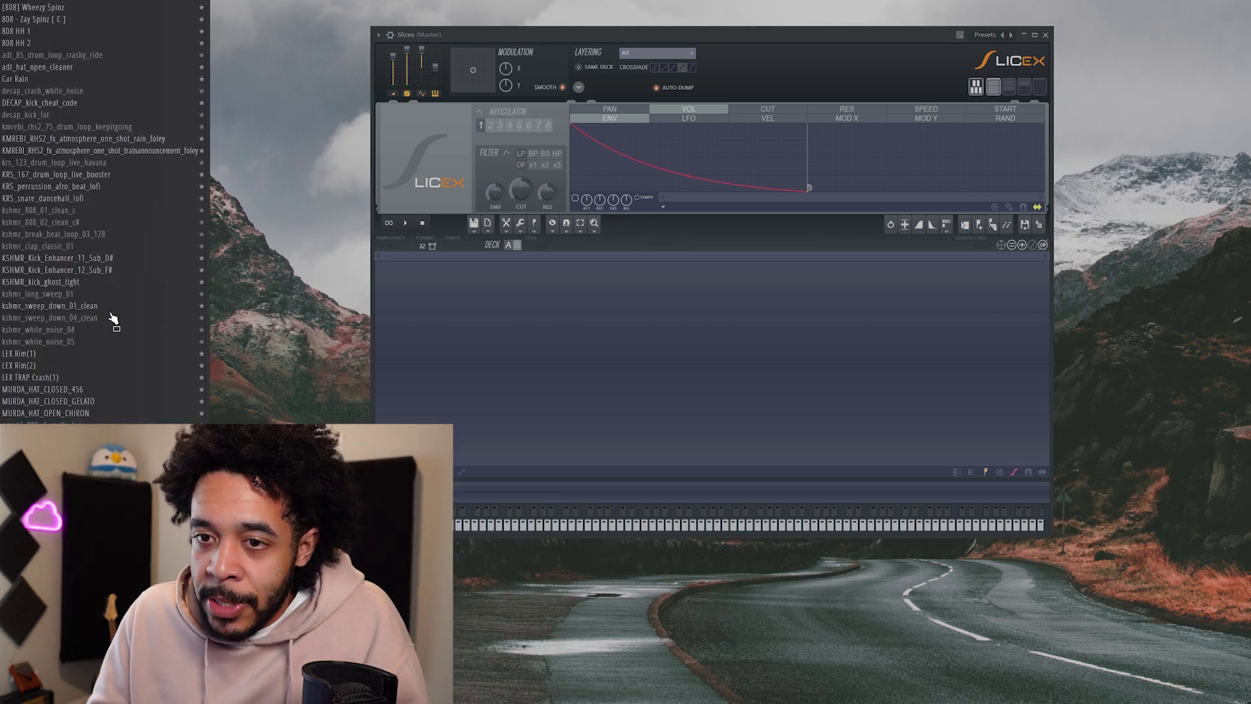
{"action": "left_click_drag", "start_coordinate": [78, 154], "coordinate": [618, 383]}
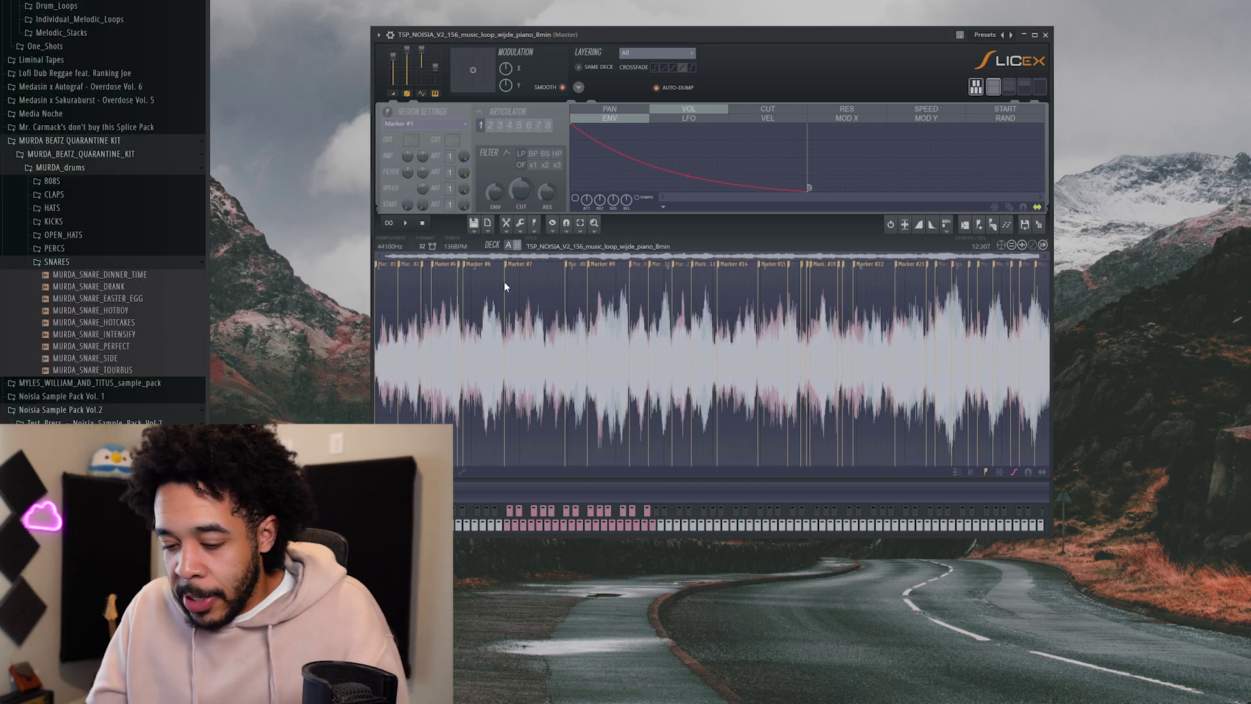
{"action": "key", "text": "ctrl+z"}
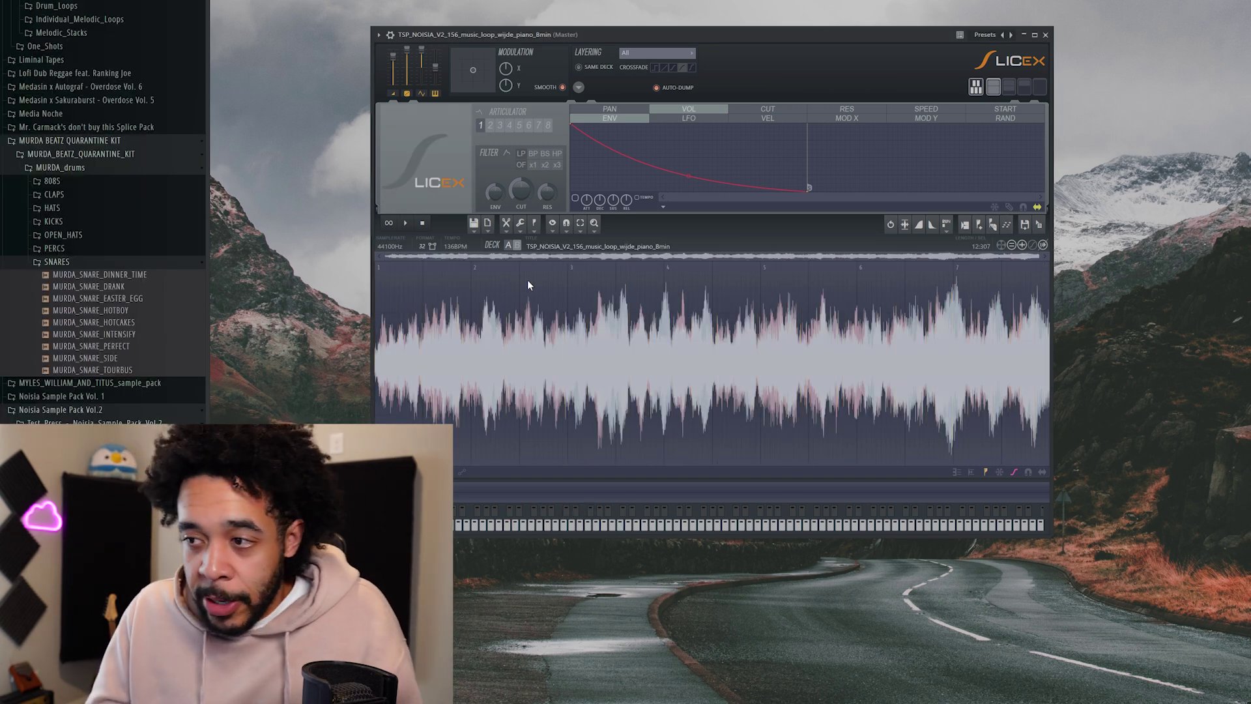
Set the loop's tempo to 156 BPM in its sample properties and accept the change.
{"action": "left_click", "coordinate": [465, 253]}
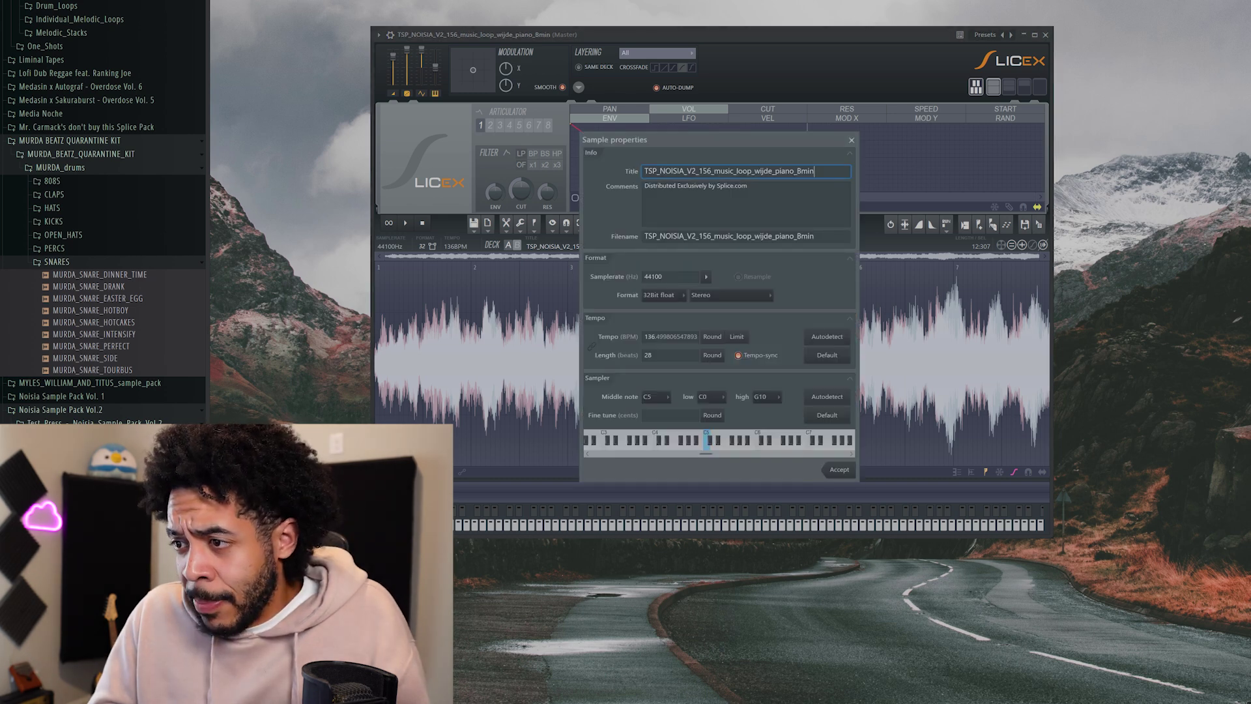
{"action": "left_click_drag", "start_coordinate": [654, 336], "coordinate": [697, 337]}
{"action": "key", "text": "BackSpace"}
{"action": "key", "text": "BackSpace"}
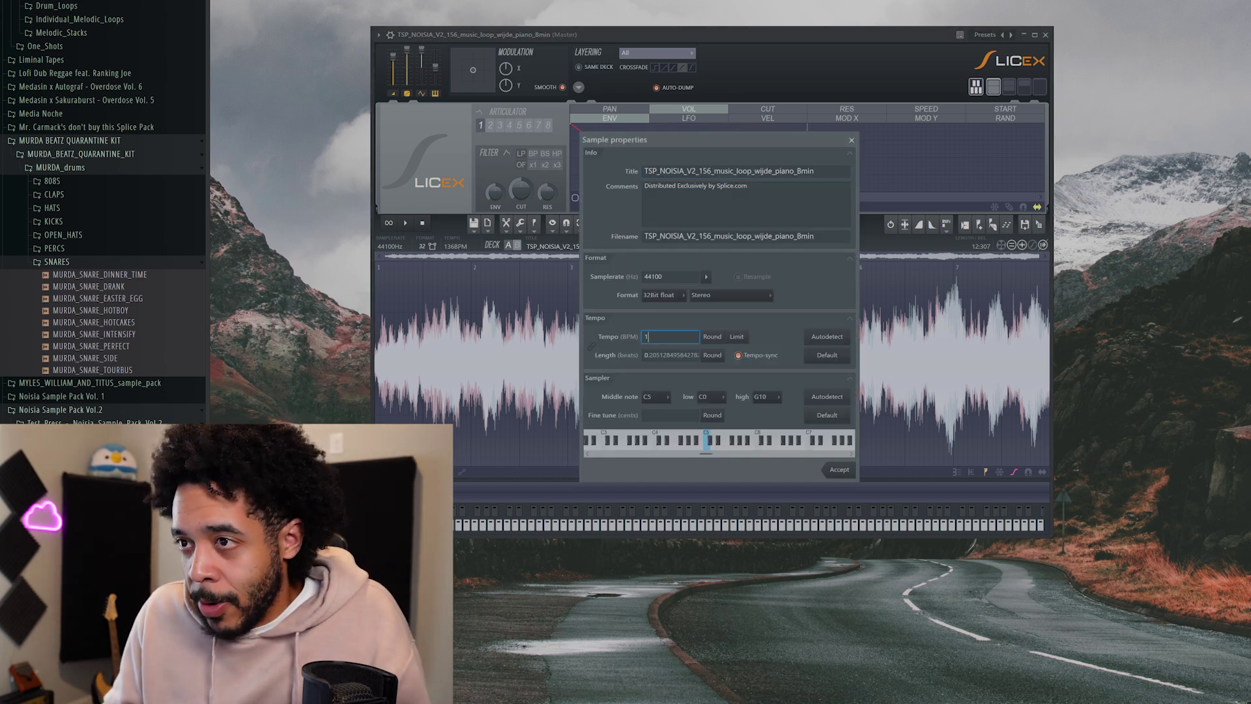
{"action": "left_click", "coordinate": [839, 470]}
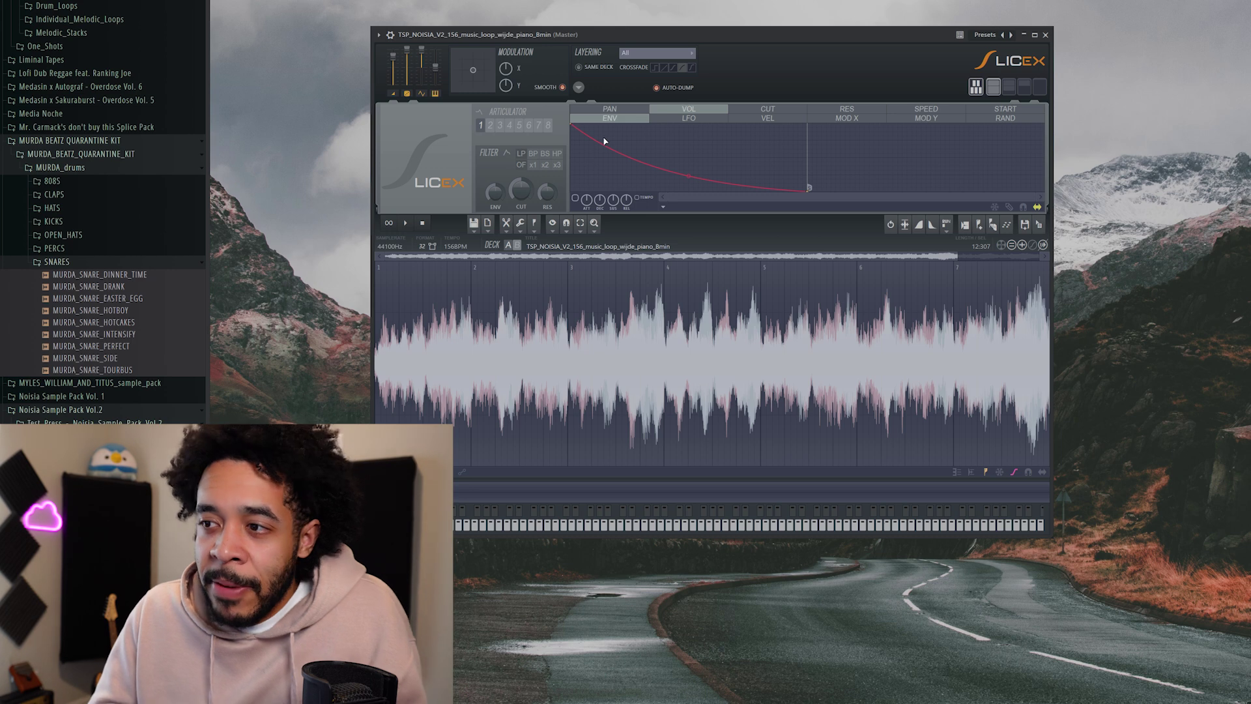
Auto-slice the piano loop with large grid-slicing.
{"action": "left_click", "coordinate": [538, 236]}
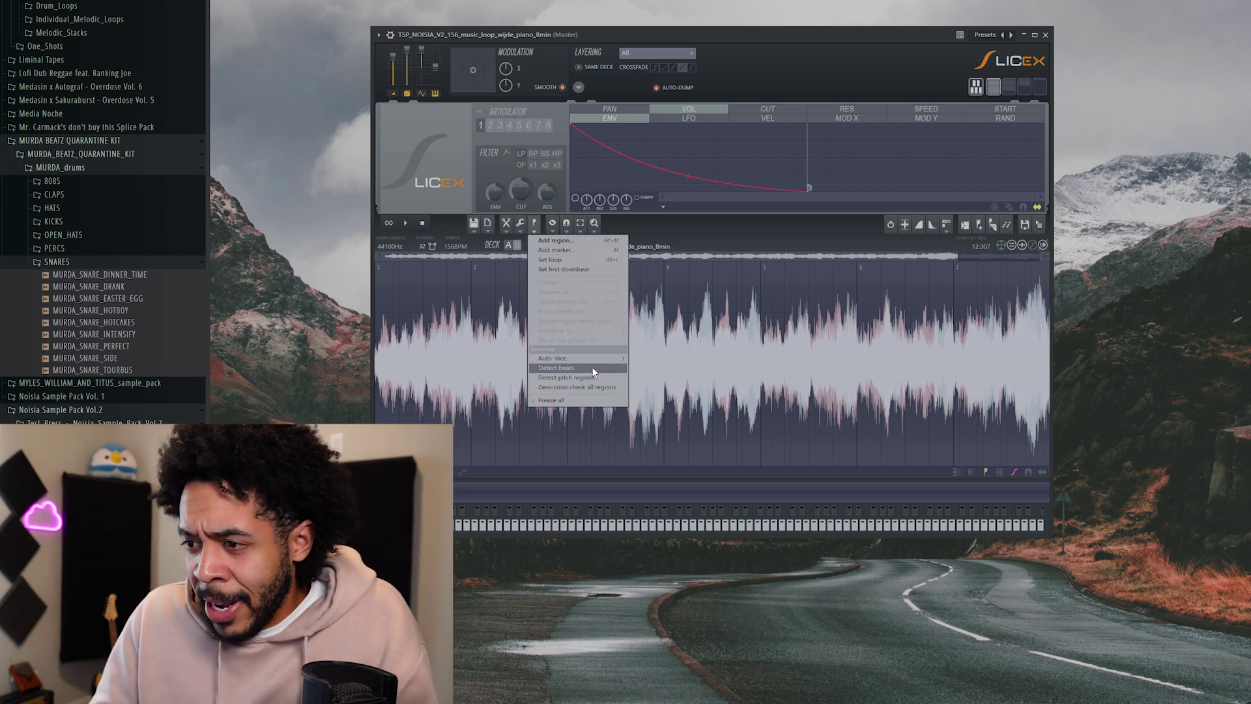
{"action": "mouse_move", "coordinate": [592, 357]}
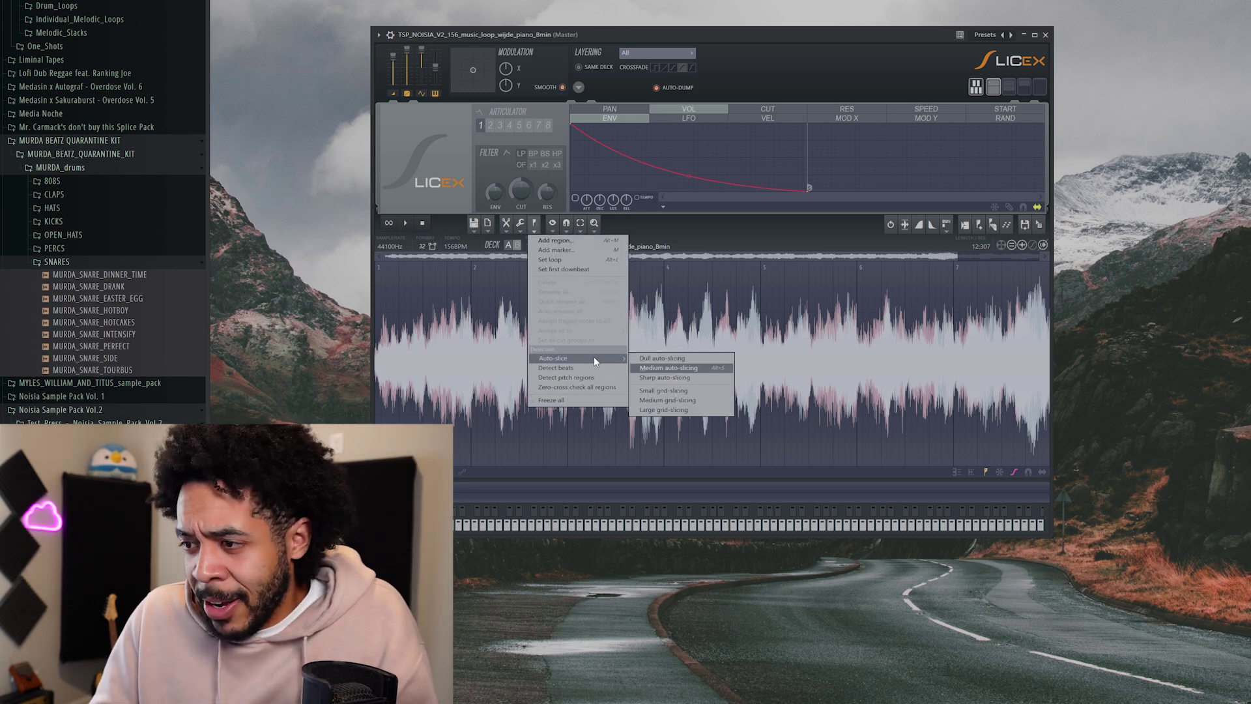
{"action": "left_click", "coordinate": [693, 409]}
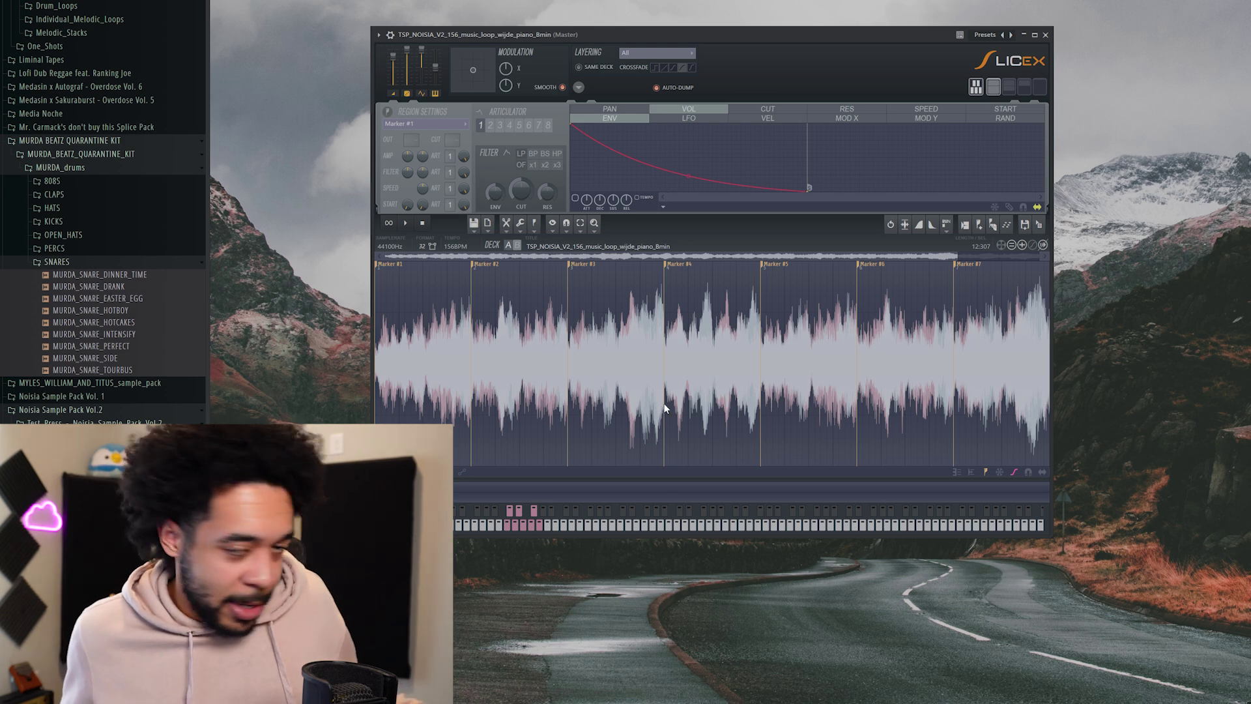
Audition the slices of the piano loop by triggering different markers in varying order.
{"action": "key", "text": "z"}
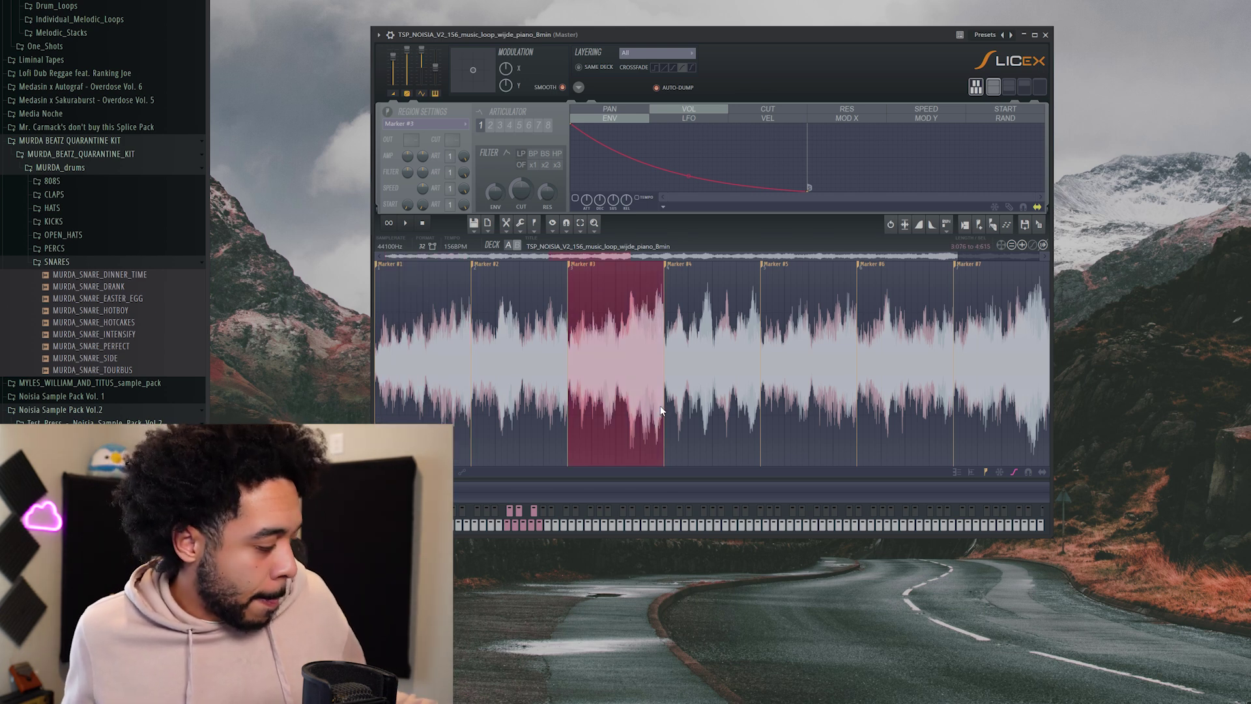
{"action": "left_click", "coordinate": [660, 411]}
{"action": "key", "text": "s"}
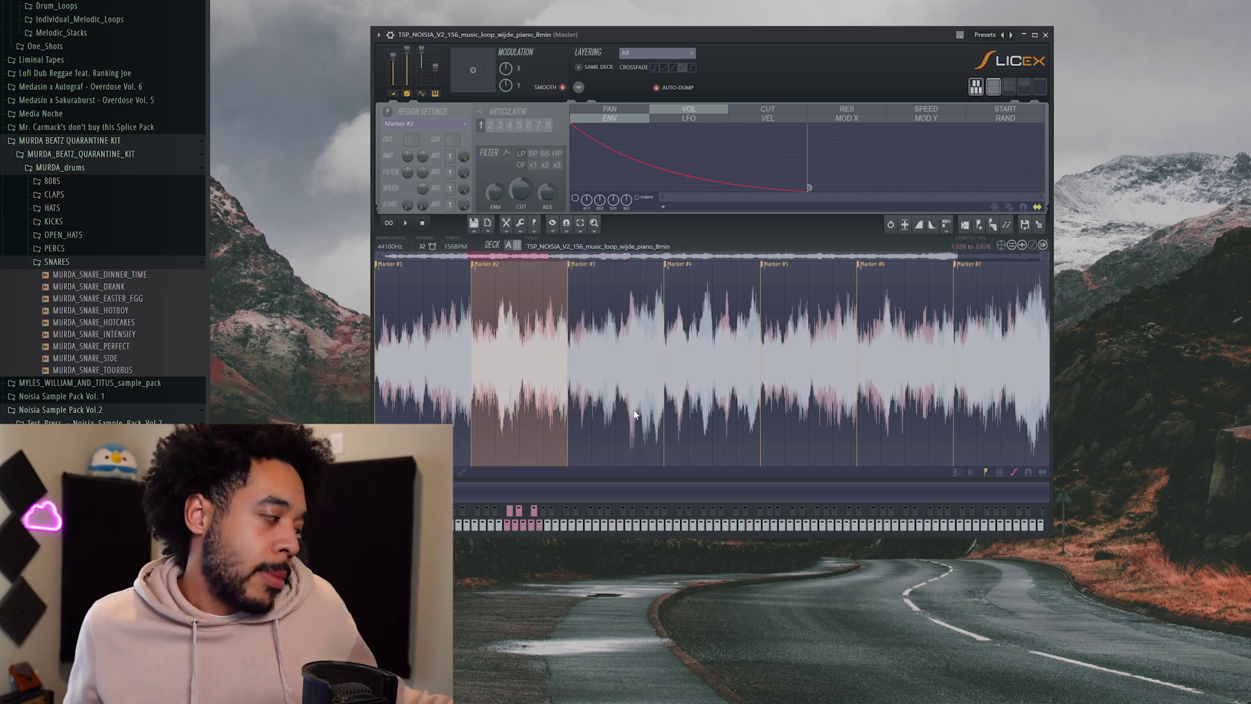
{"action": "key", "text": "x"}
{"action": "key", "text": "d"}
{"action": "key", "text": "c"}
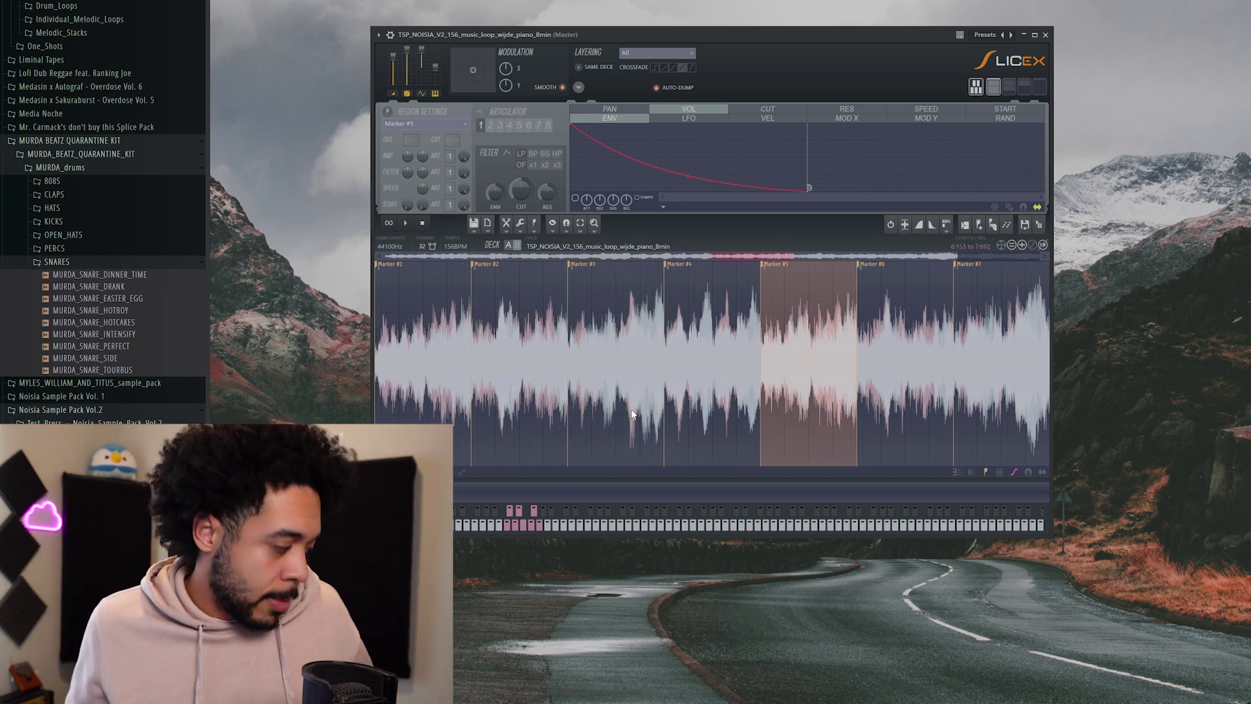
{"action": "key", "text": "x"}
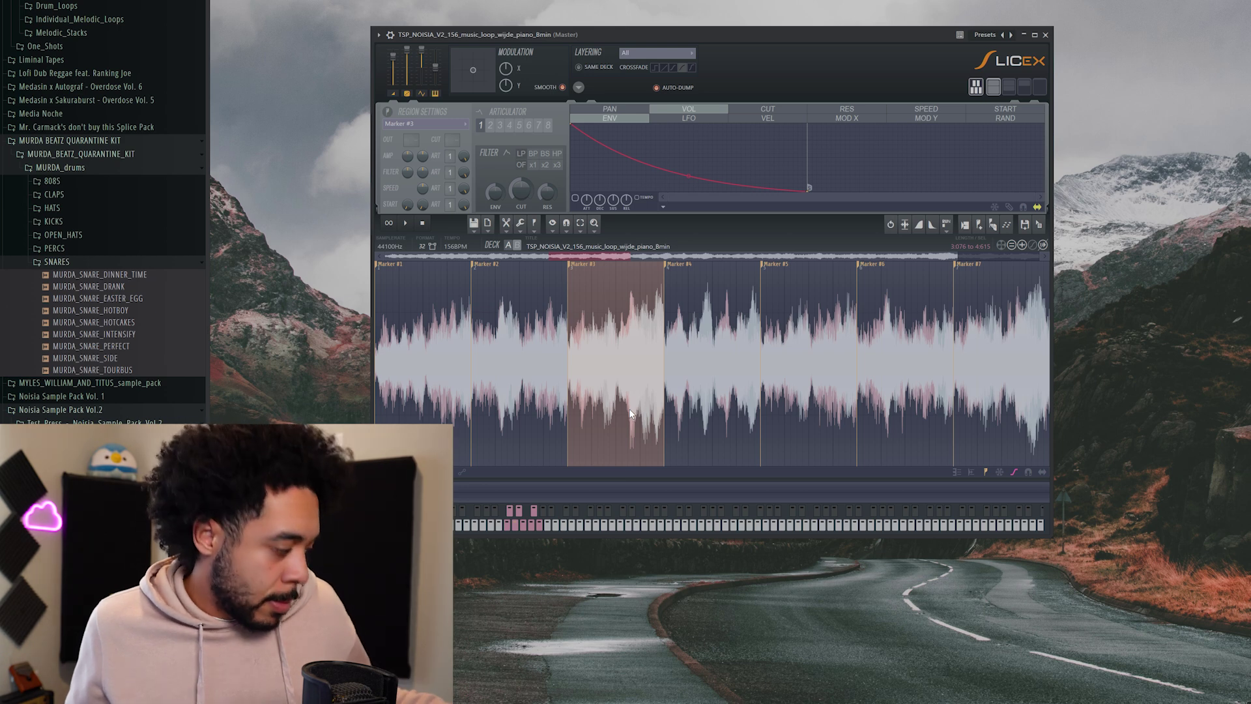
{"action": "key", "text": "z"}
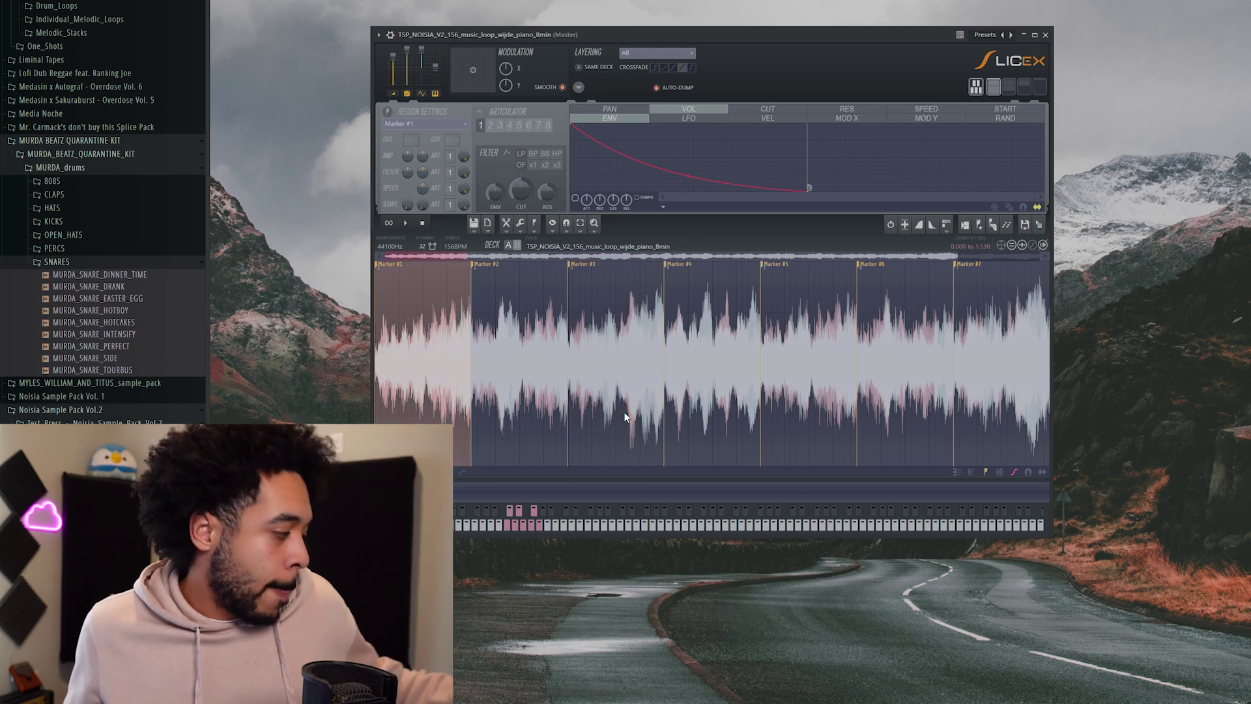
Play back the piano loop in Slicex, mark trial ranges across its waveform and clear the selection.
{"action": "key", "text": "z"}
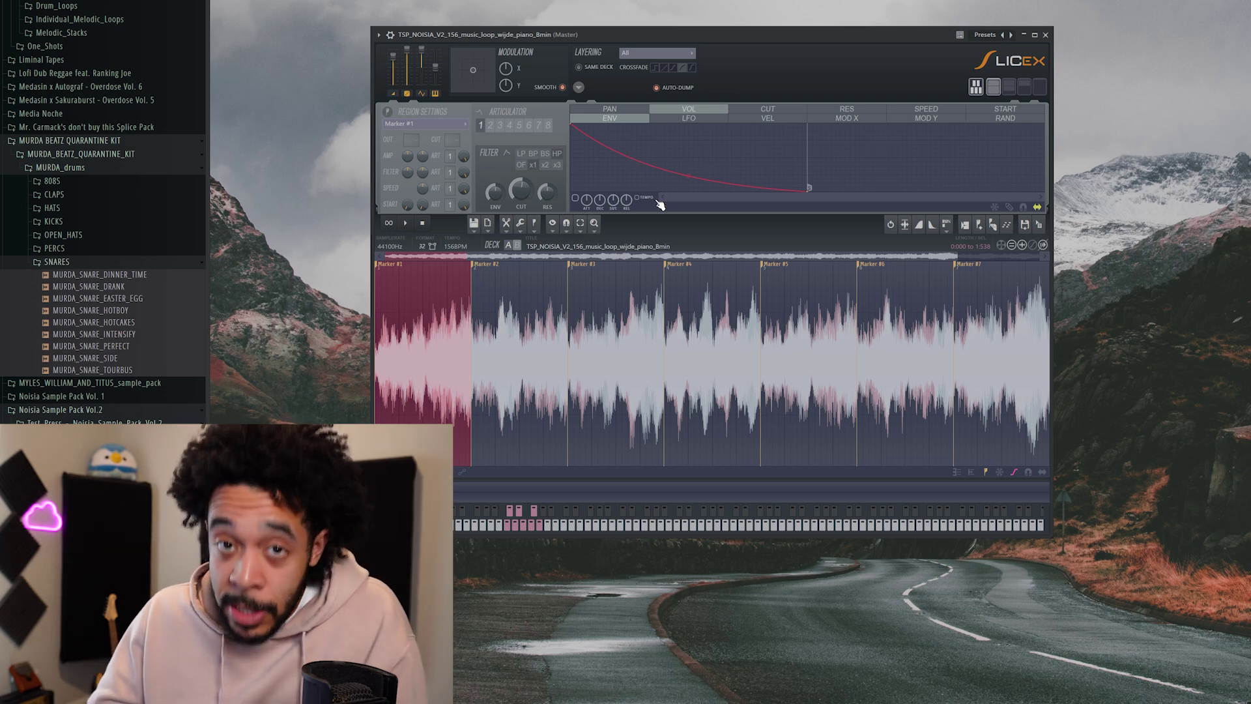
{"action": "left_click", "coordinate": [405, 223]}
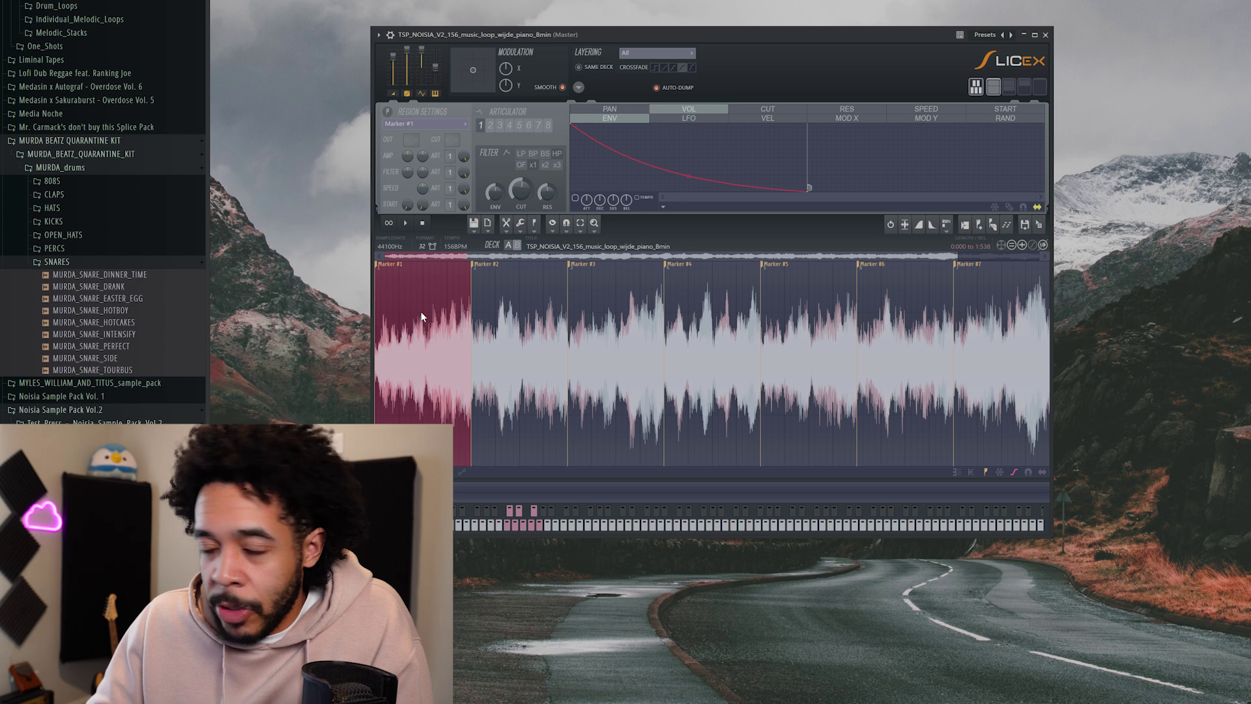
{"action": "left_click_drag", "start_coordinate": [423, 312], "coordinate": [430, 310]}
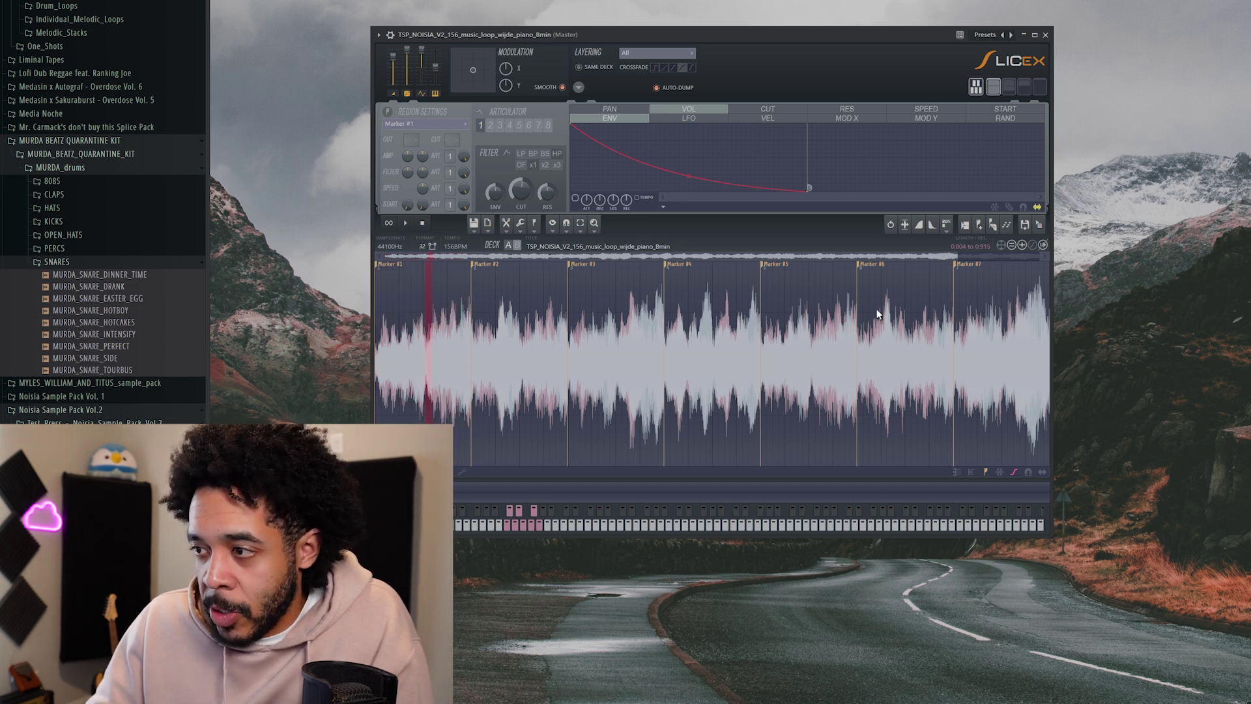
{"action": "left_click_drag", "start_coordinate": [995, 306], "coordinate": [467, 364]}
{"action": "left_click", "coordinate": [460, 327]}
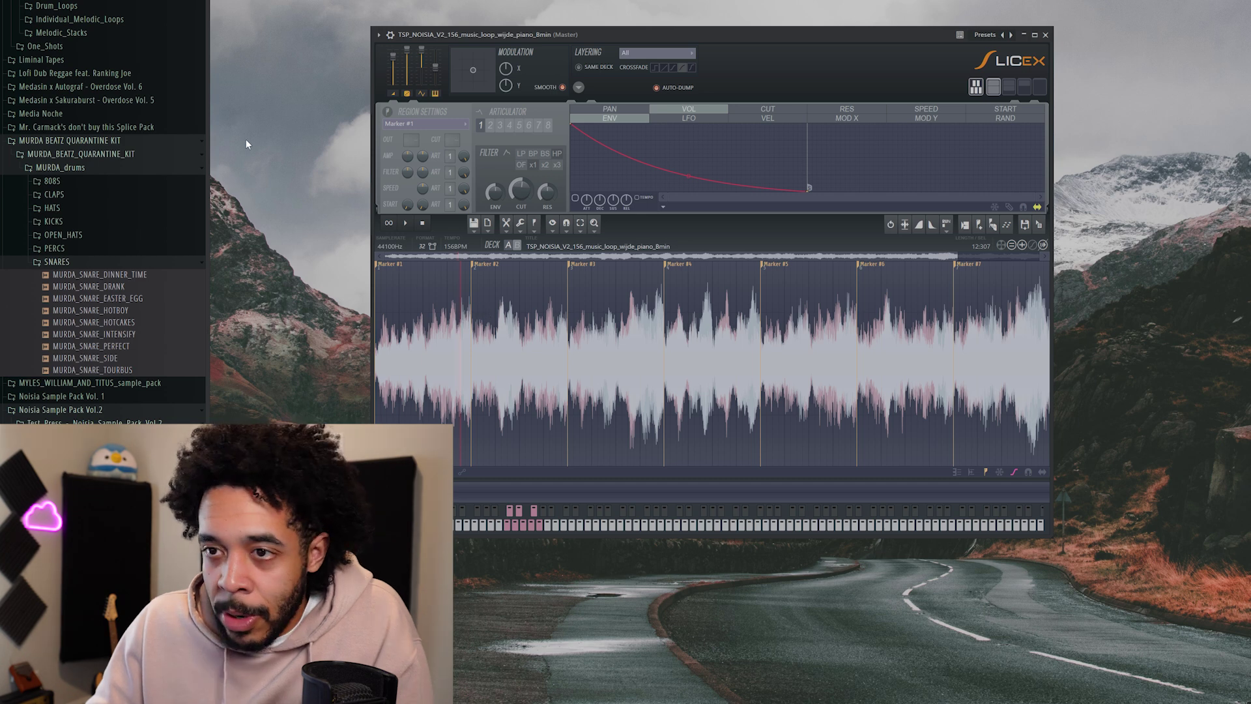
Hide the sample browser and reposition the Slicex window over the empty workspace.
{"action": "key", "text": "alt+F8"}
{"action": "left_click_drag", "start_coordinate": [802, 38], "coordinate": [813, 44]}
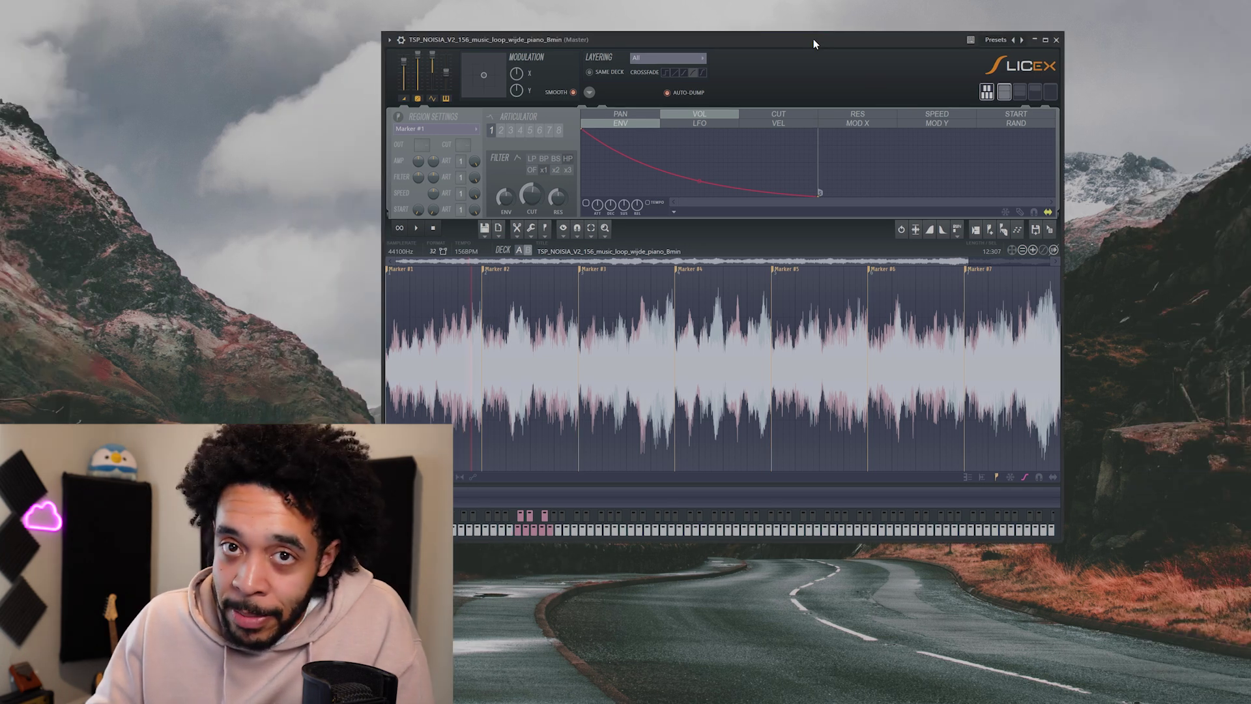
{"action": "left_click_drag", "start_coordinate": [813, 40], "coordinate": [802, 28]}
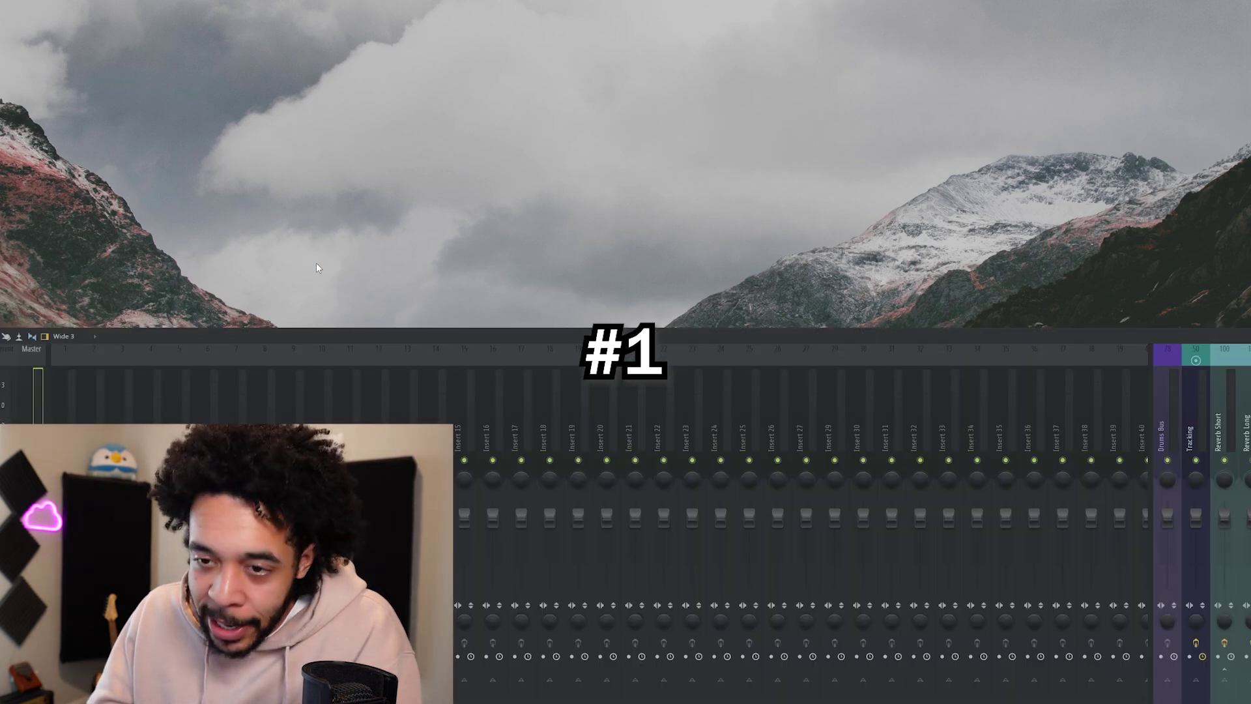
Load Fruity Parametric EQ 2 from the Filter category onto mixer insert 1 and hide the mixer.
{"action": "left_click", "coordinate": [73, 397]}
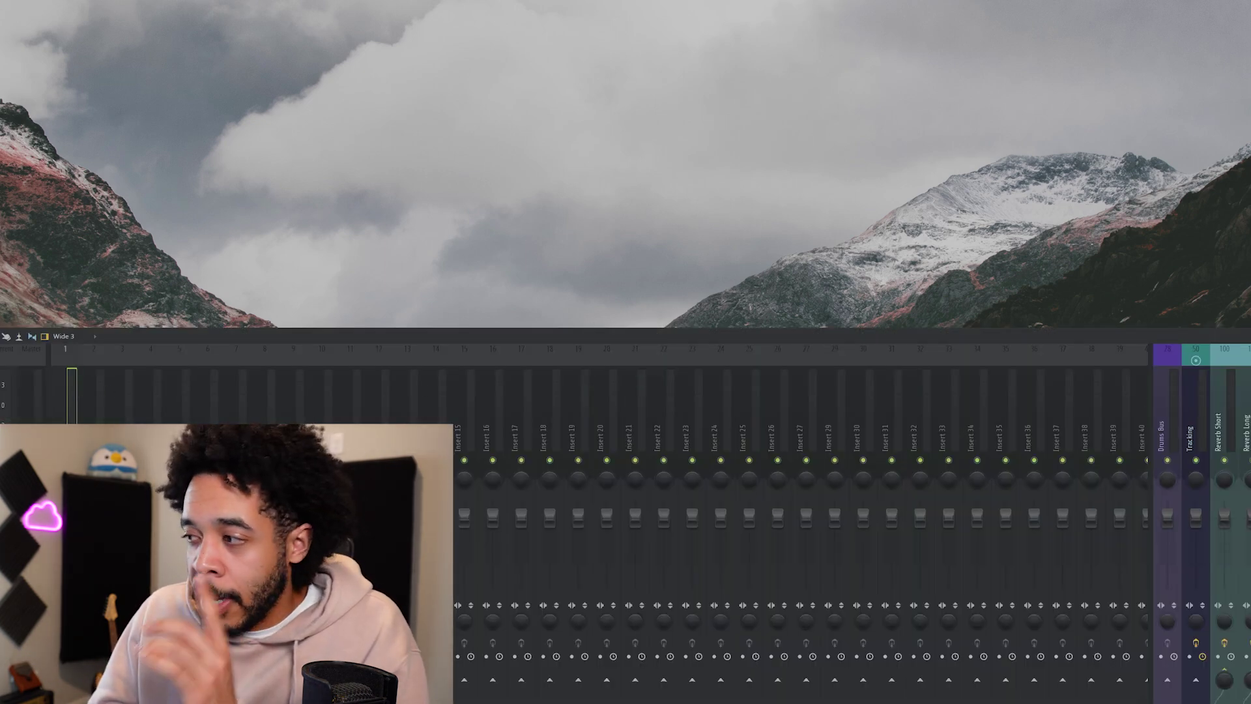
{"action": "left_click", "coordinate": [1241, 466]}
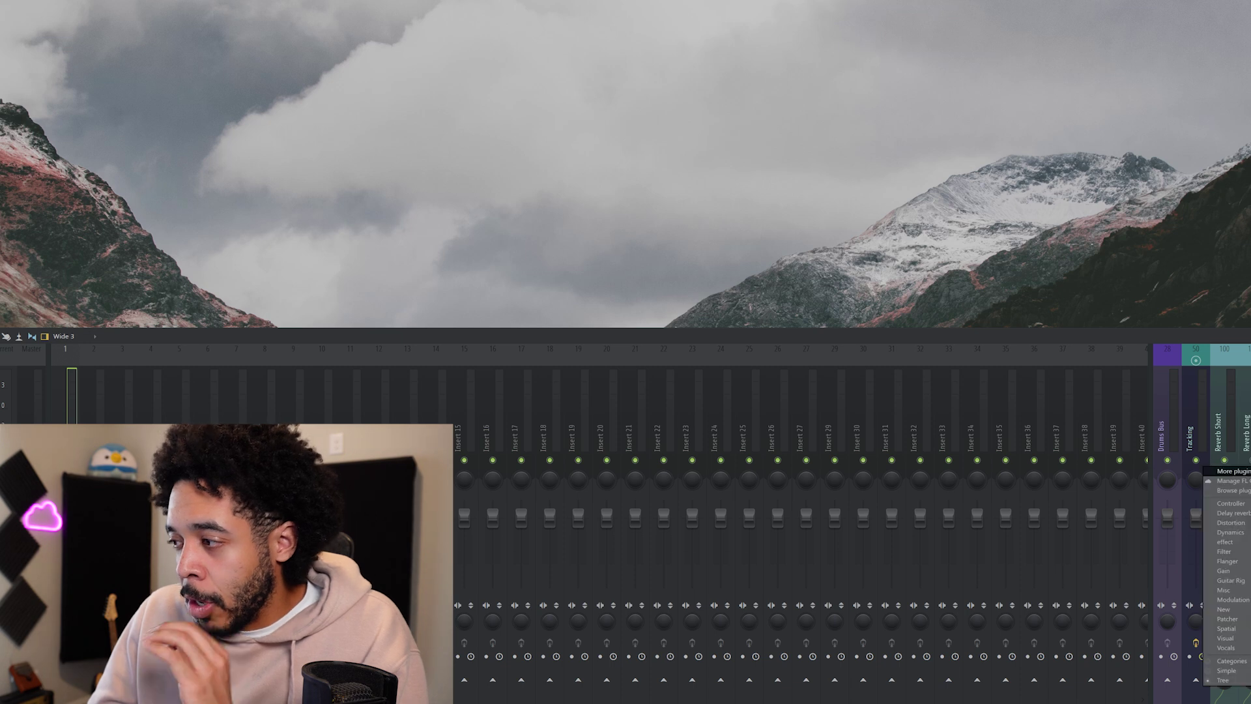
{"action": "mouse_move", "coordinate": [1225, 551]}
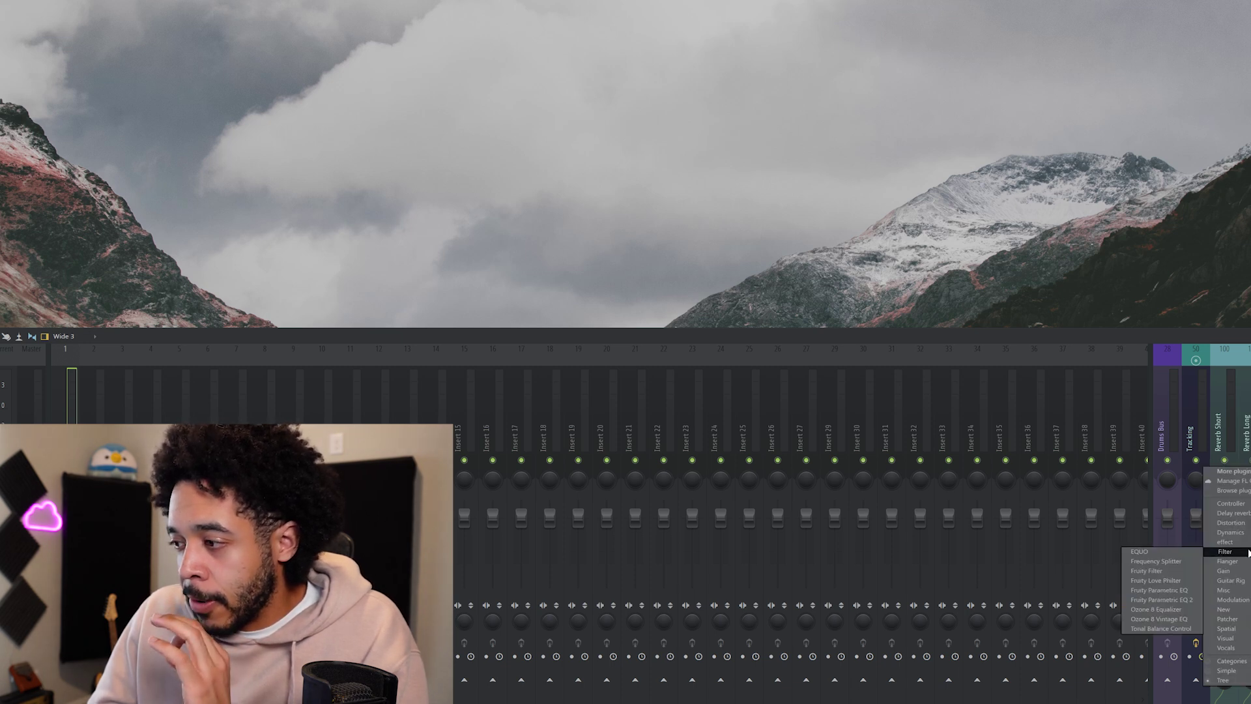
{"action": "left_click", "coordinate": [1161, 598]}
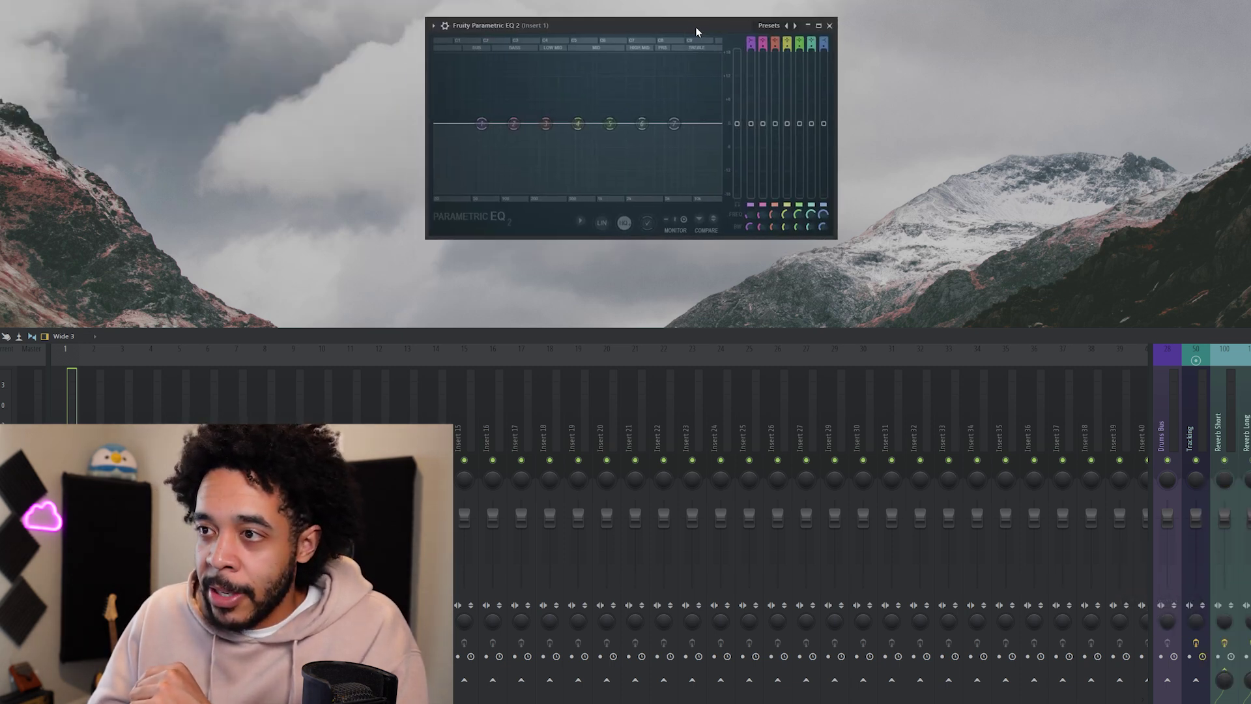
{"action": "key", "text": "F9"}
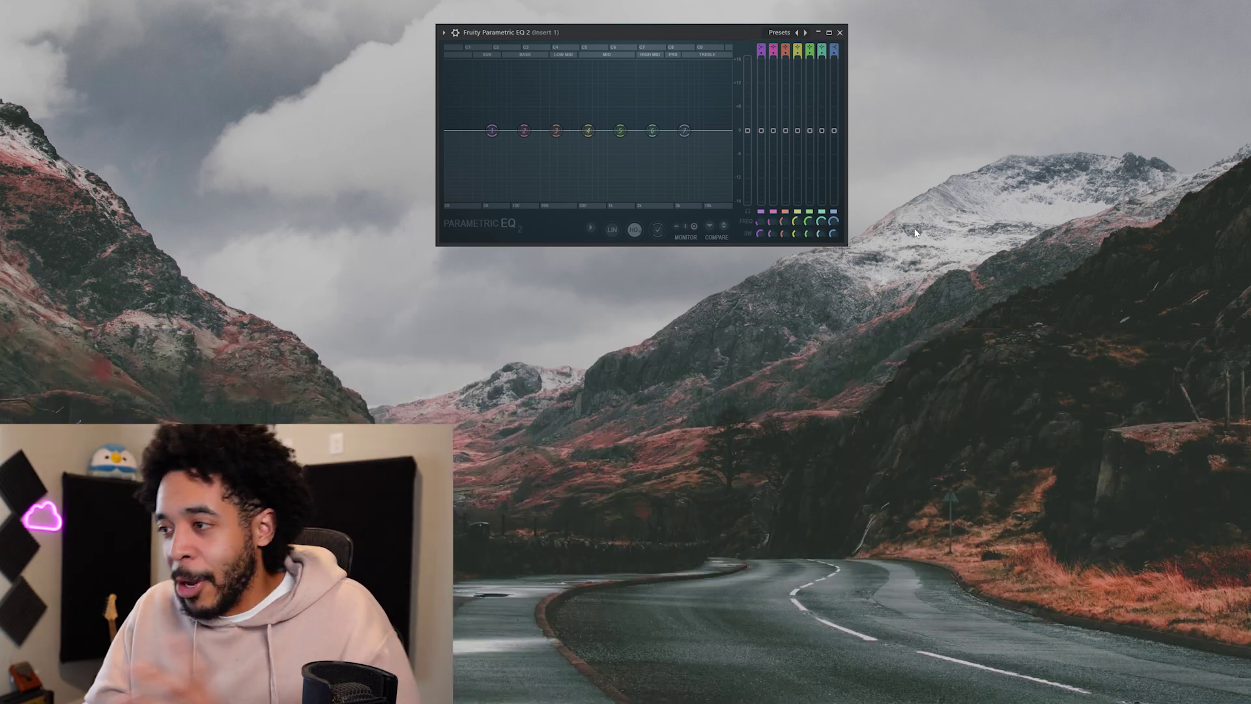
Enlarge the Fruity Parametric EQ 2 window and place it around the middle of the workspace.
{"action": "left_click_drag", "start_coordinate": [847, 246], "coordinate": [1042, 388]}
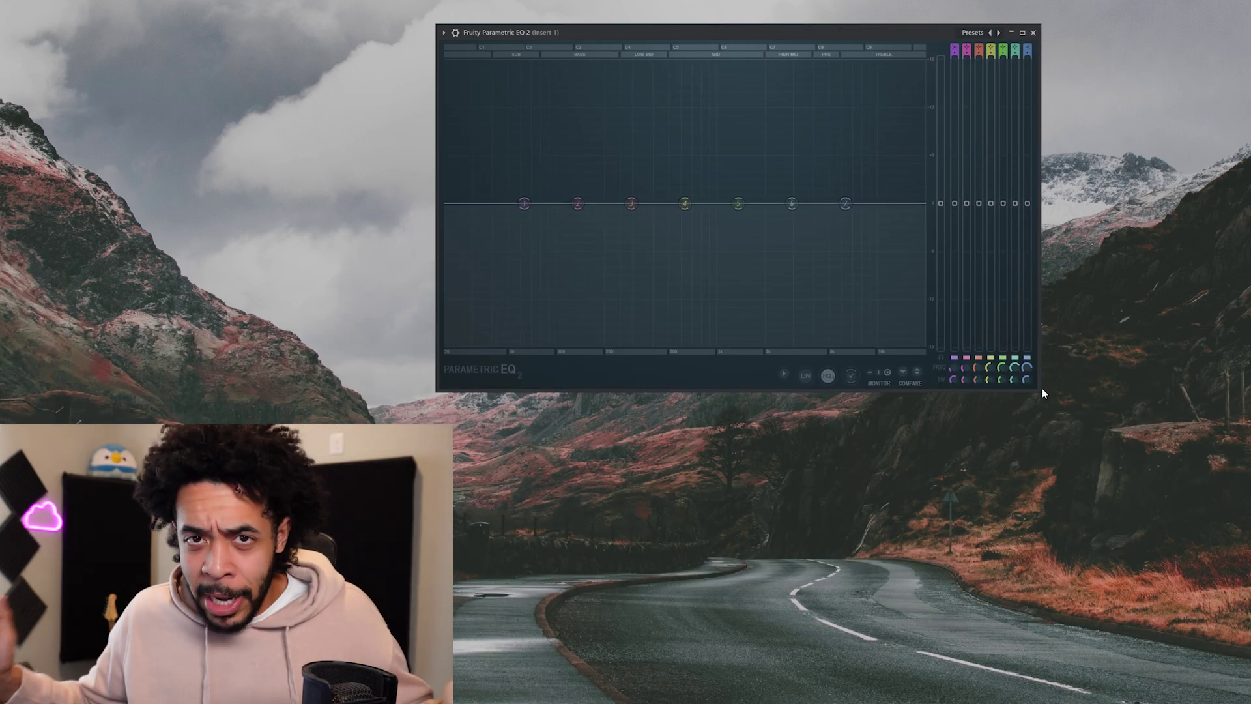
{"action": "left_click_drag", "start_coordinate": [722, 30], "coordinate": [719, 81]}
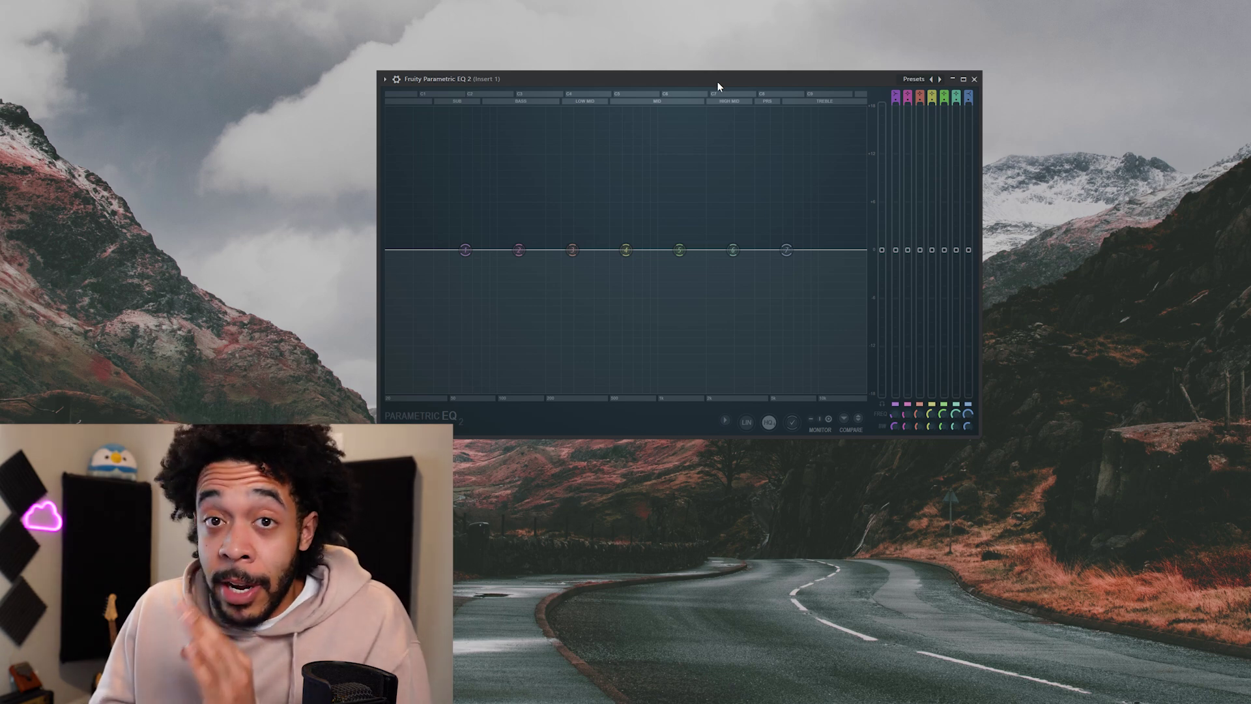
{"action": "mouse_move", "coordinate": [723, 68]}
{"action": "left_mouse_down"}
{"action": "mouse_move", "coordinate": [713, 83]}
{"action": "mouse_move", "coordinate": [744, 68]}
{"action": "left_mouse_up"}
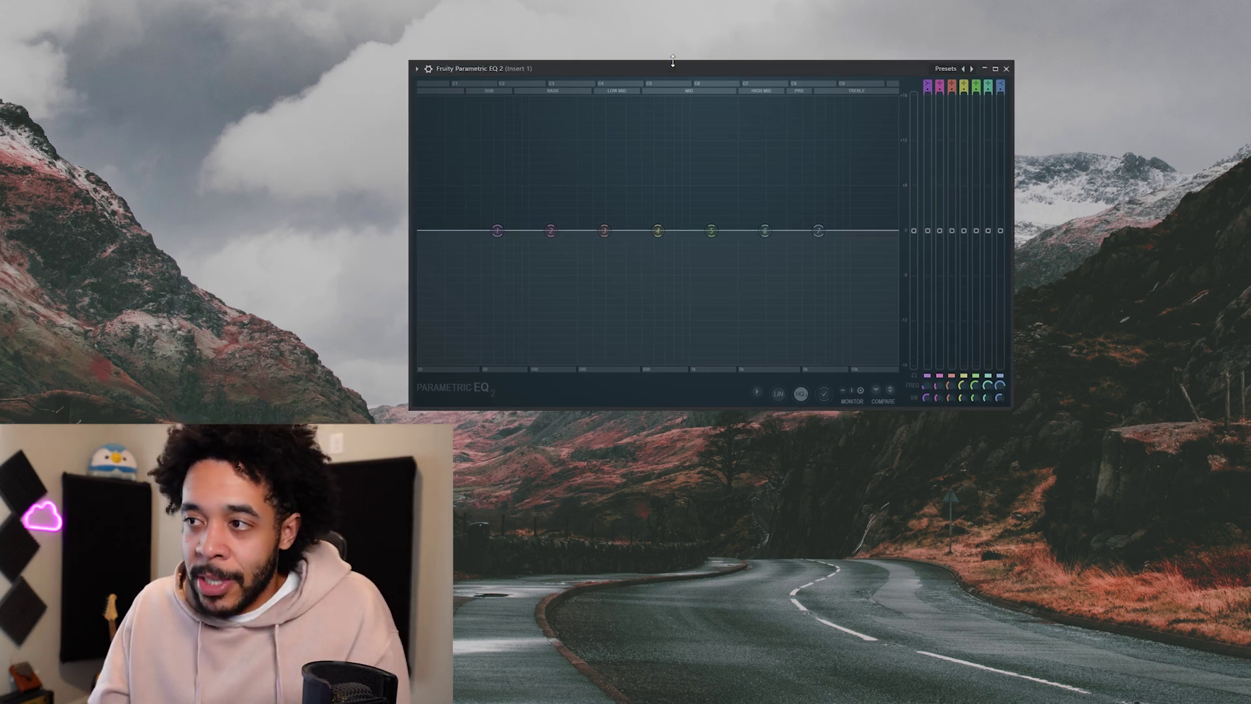
{"action": "mouse_move", "coordinate": [684, 73]}
{"action": "left_mouse_down"}
{"action": "mouse_move", "coordinate": [667, 67]}
{"action": "mouse_move", "coordinate": [686, 87]}
{"action": "left_mouse_up"}
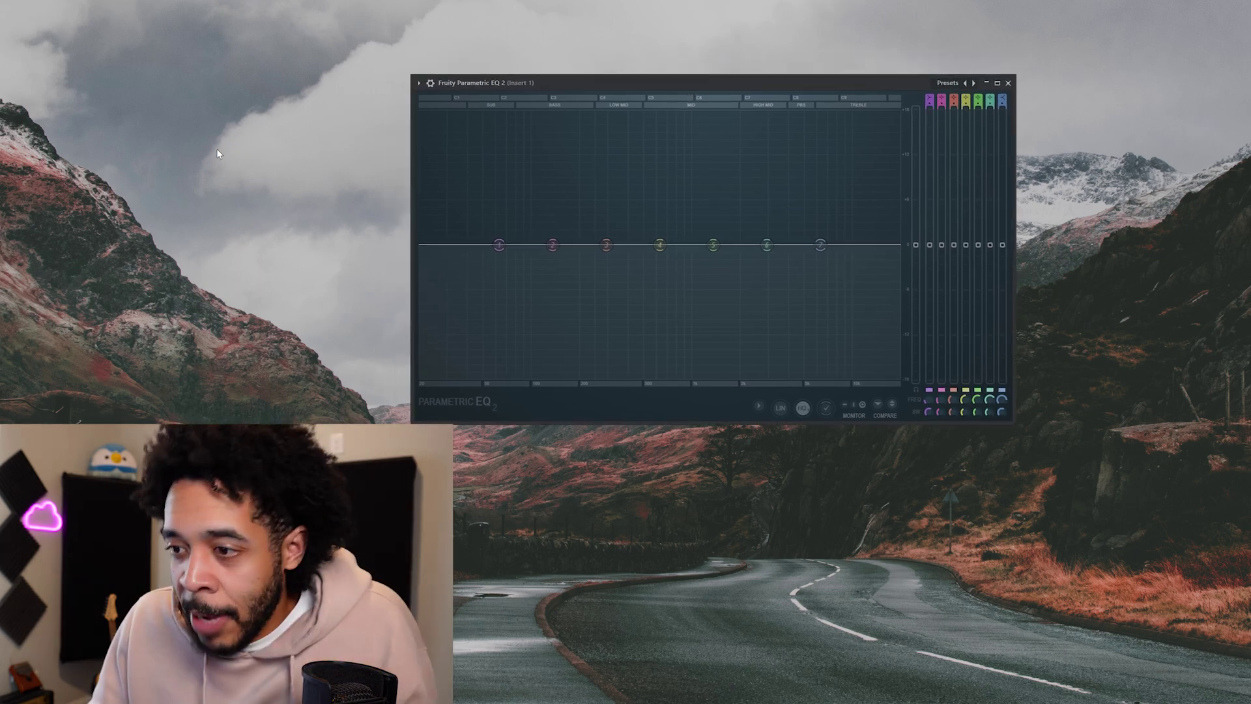
{"action": "left_click_drag", "start_coordinate": [667, 76], "coordinate": [684, 87]}
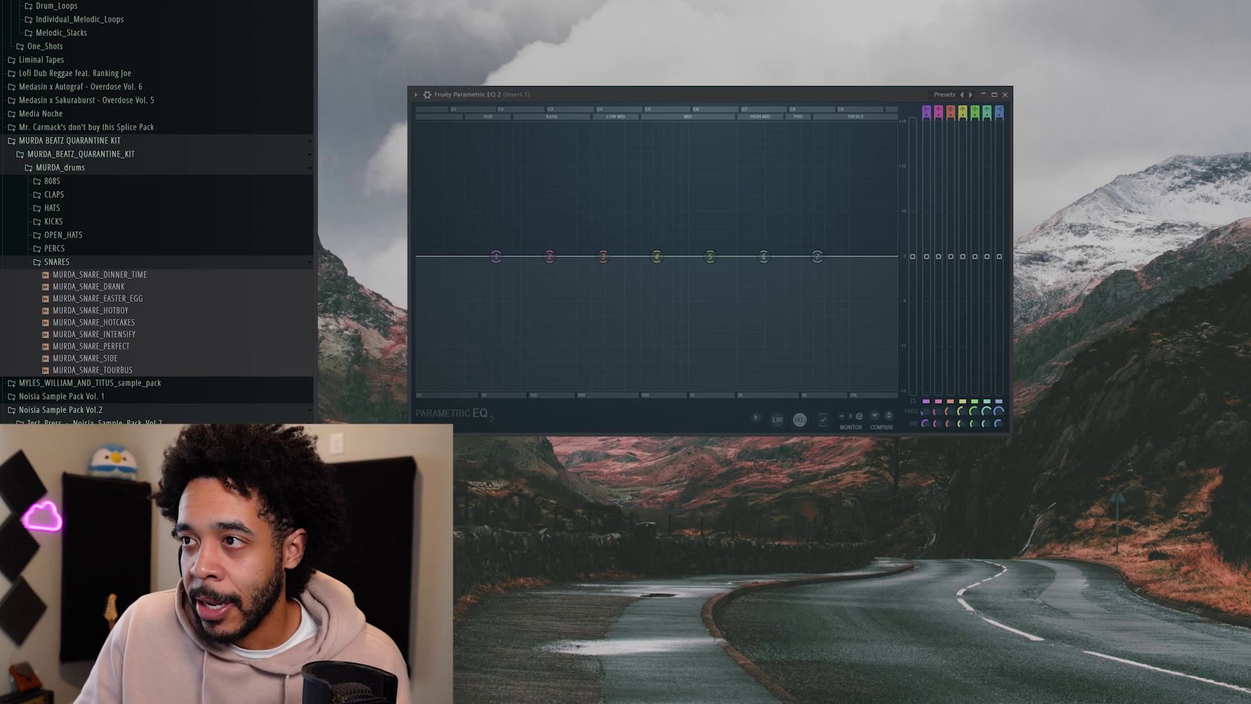
Place the wijde piano loop on playlist Track 2, route it to mixer insert 1 and close its channel settings.
{"action": "key", "text": "F5"}
{"action": "left_click_drag", "start_coordinate": [92, 482], "coordinate": [582, 41]}
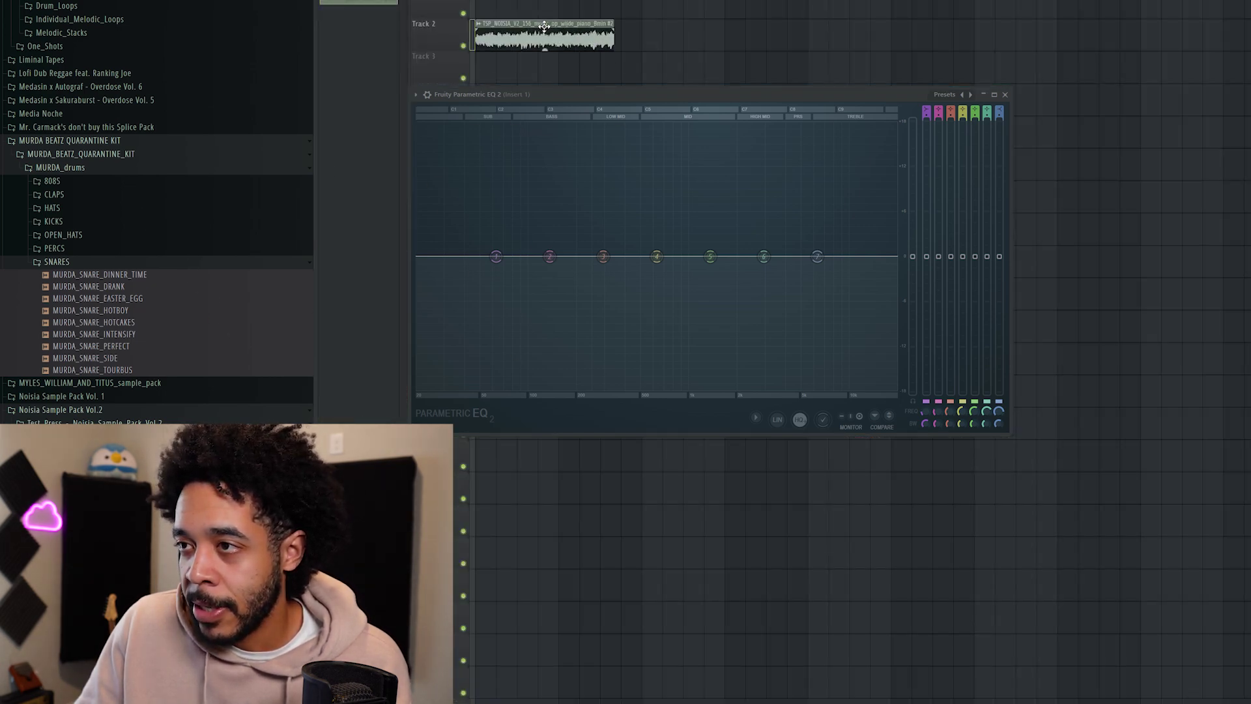
{"action": "double_click", "coordinate": [544, 29]}
{"action": "key", "text": "F9"}
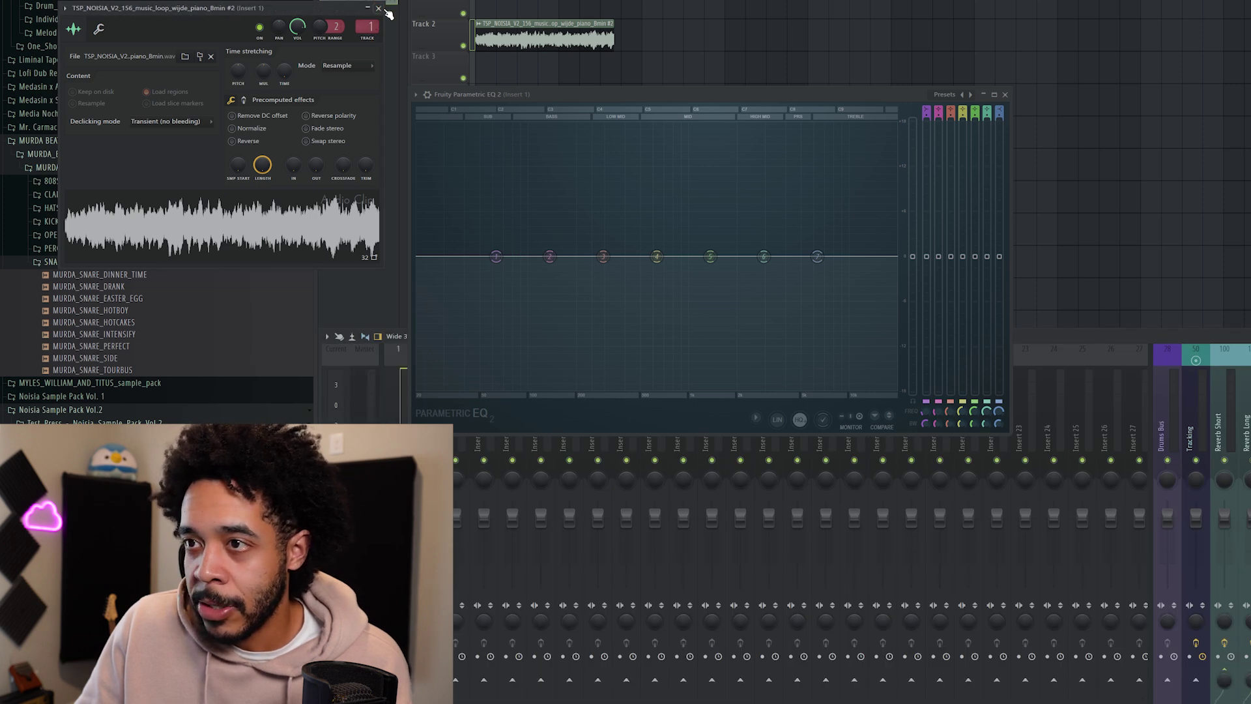
{"action": "left_click", "coordinate": [377, 8]}
{"action": "left_click_drag", "start_coordinate": [619, 107], "coordinate": [685, 93]}
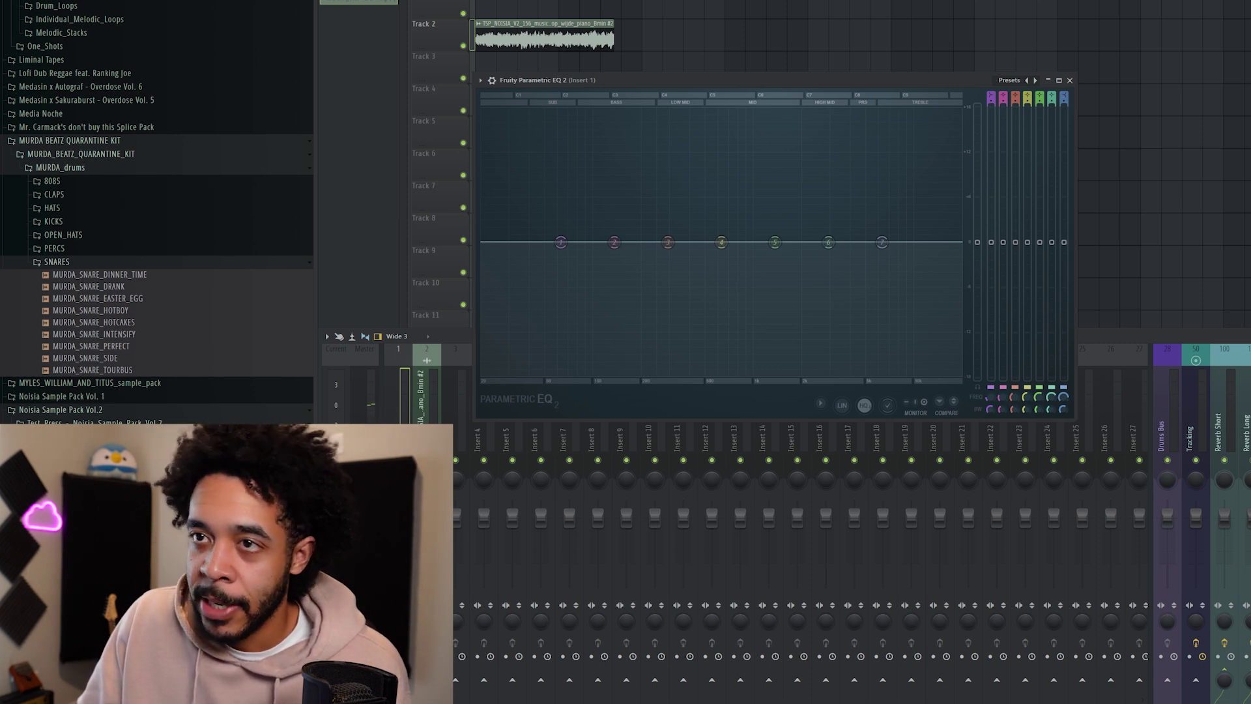
Play the piano loop in short passes and examine its frequency spectrum in the EQ display.
{"action": "key", "text": "space"}
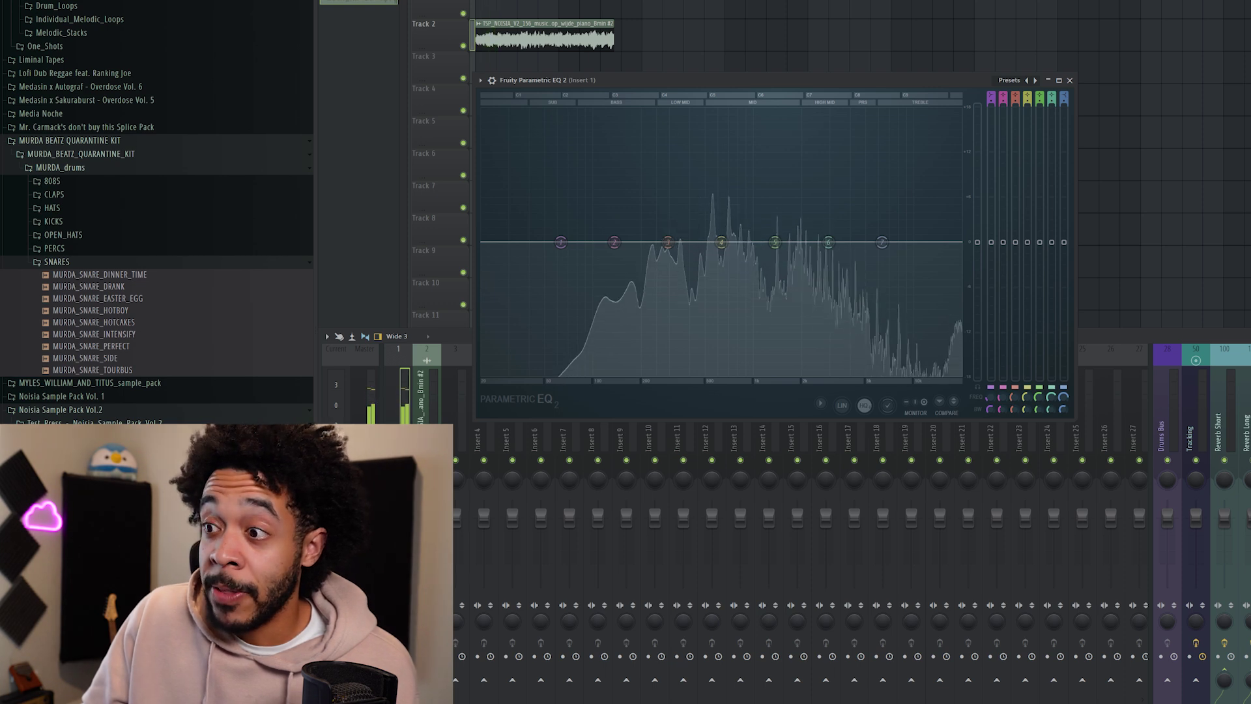
{"action": "key", "text": "space"}
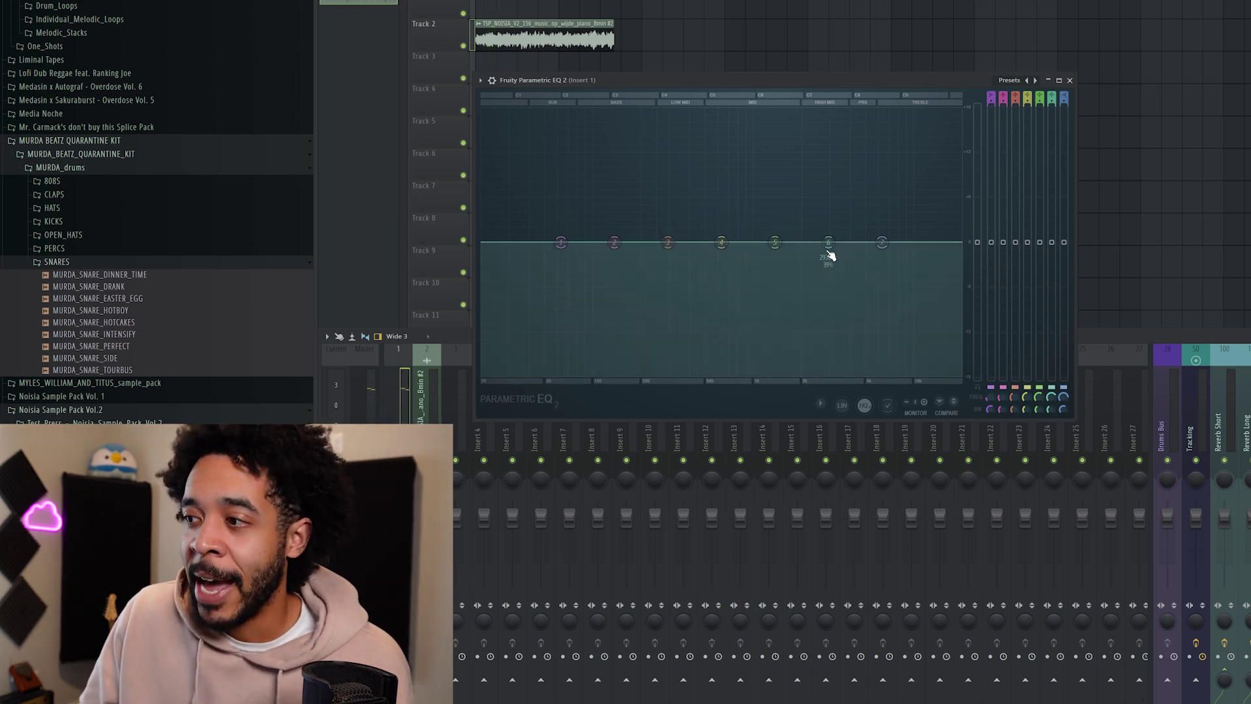
{"action": "key", "text": "space"}
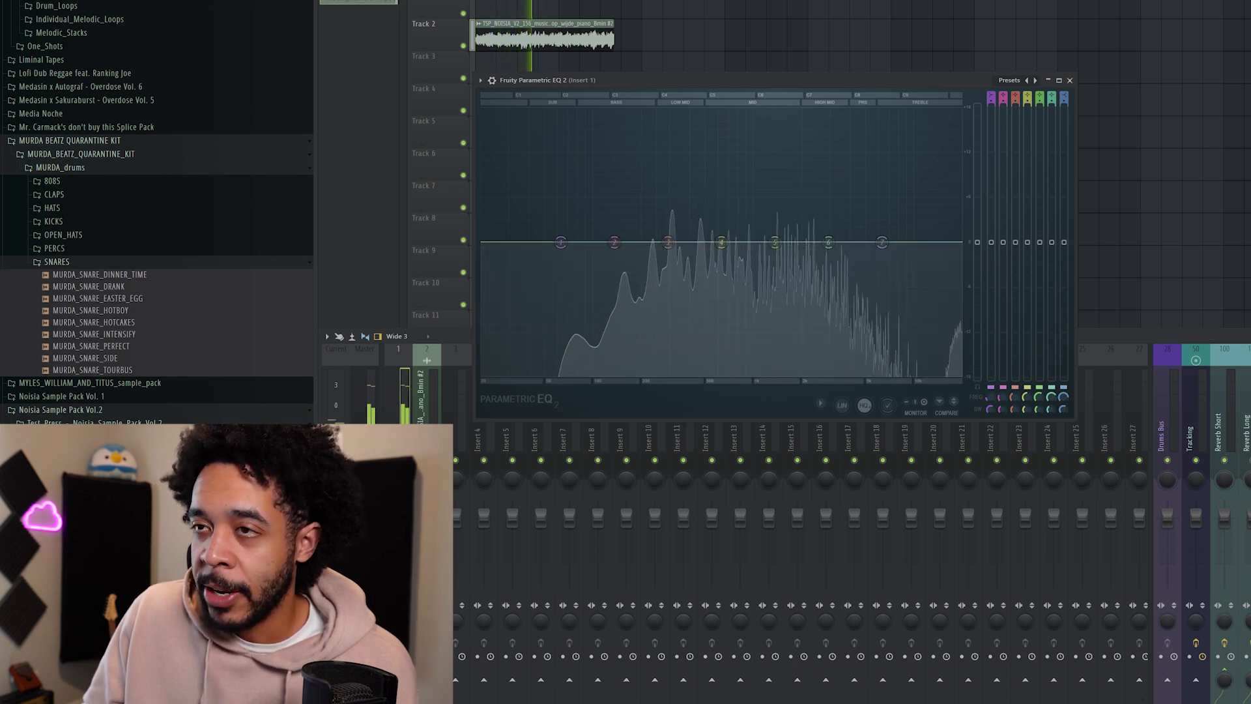
{"action": "key", "text": "space"}
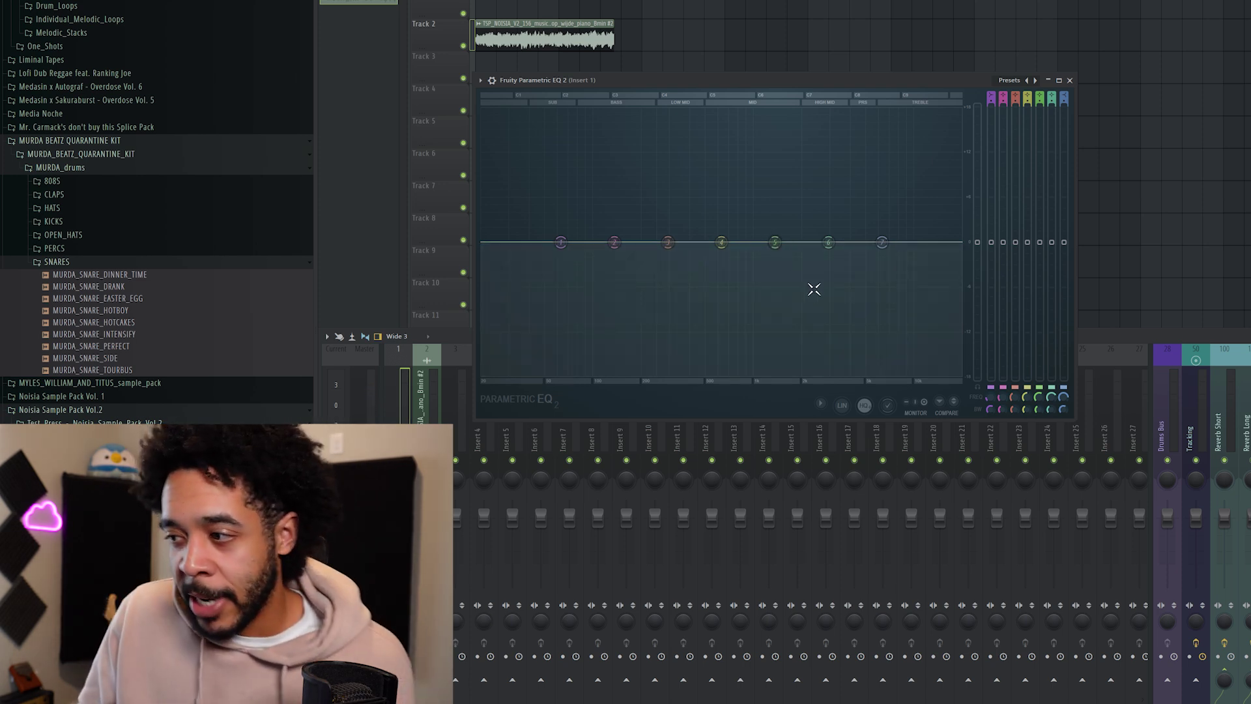
Browse the Fruity Parametric EQ 2 preset list while the piano loop plays, and stop playback.
{"action": "key", "text": "space"}
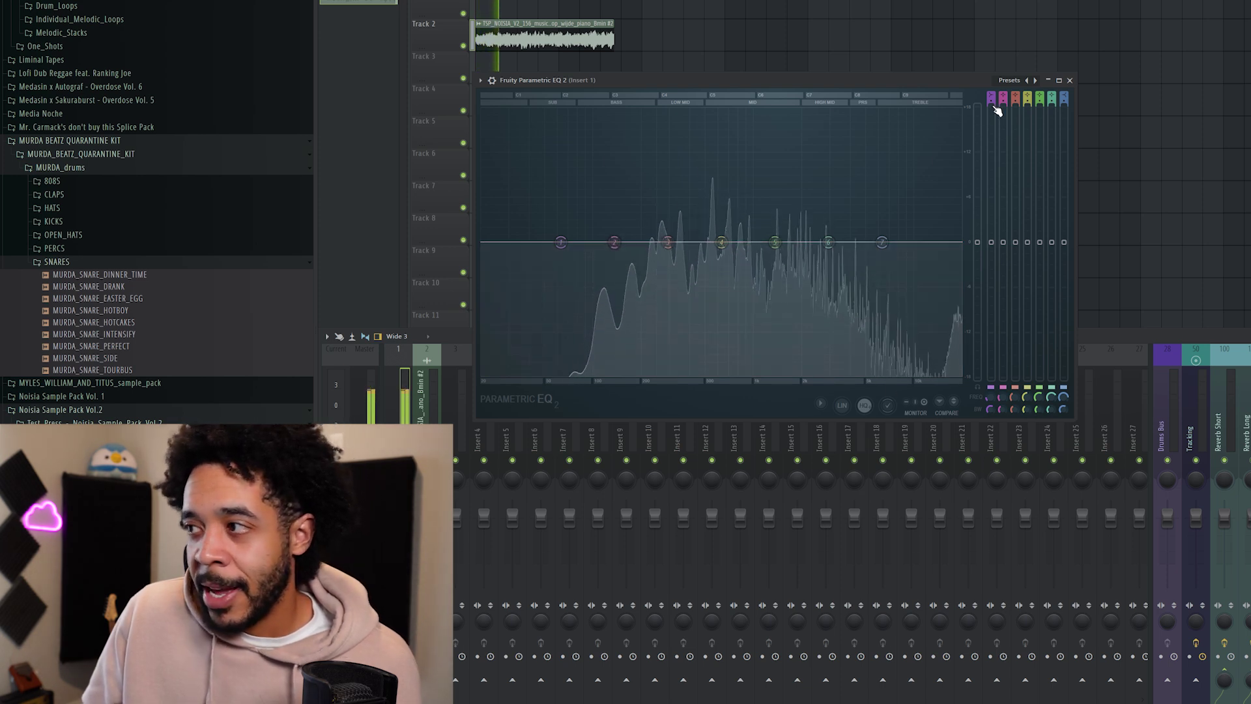
{"action": "left_click", "coordinate": [1034, 80]}
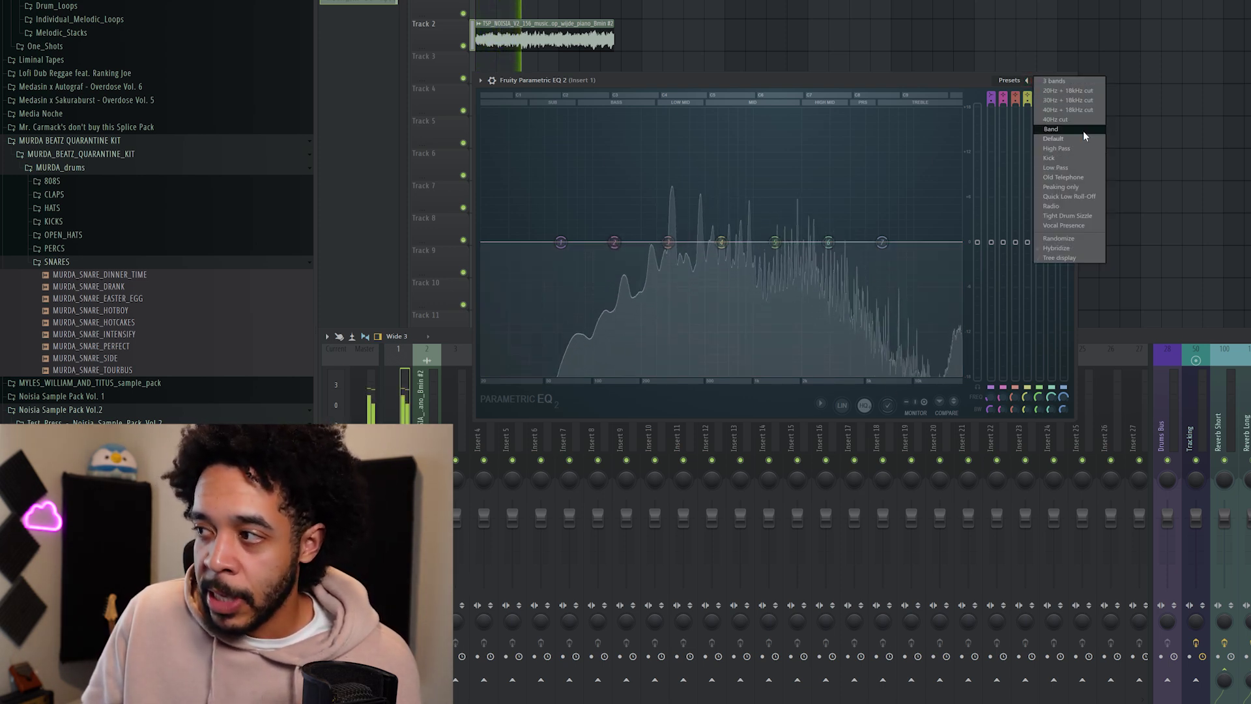
{"action": "left_click", "coordinate": [1054, 138]}
{"action": "key", "text": "space"}
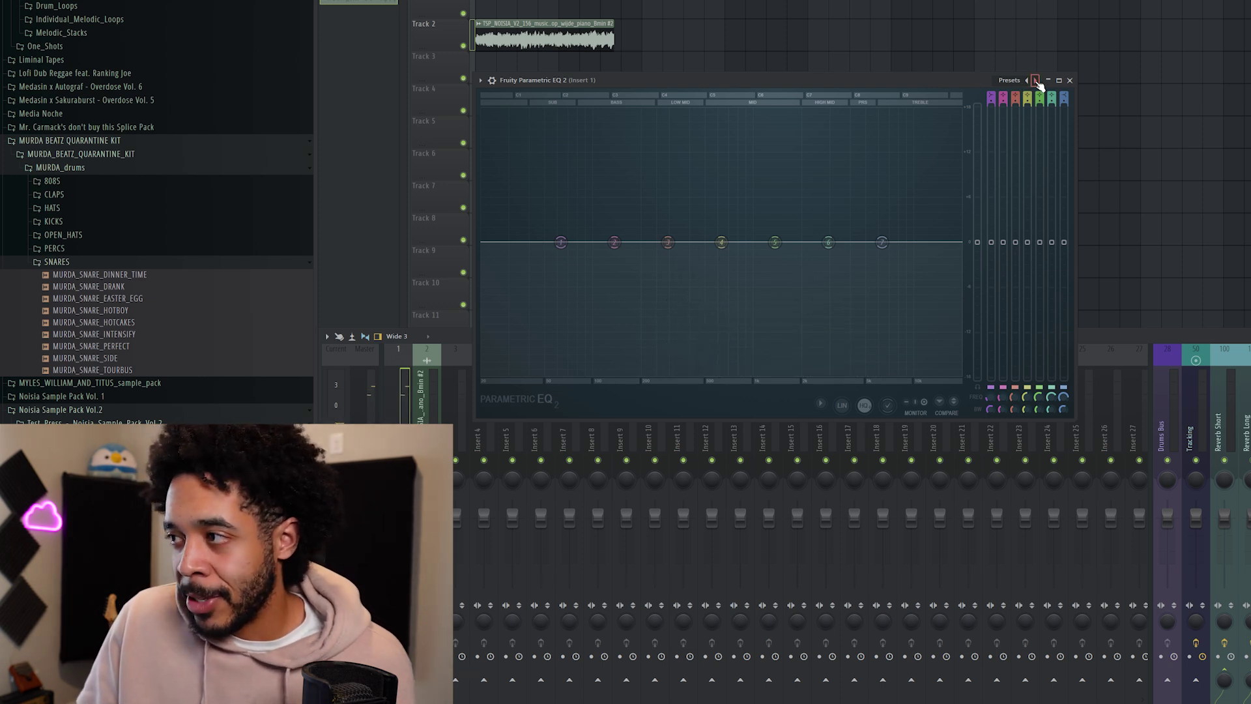
{"action": "left_click", "coordinate": [1034, 80]}
{"action": "left_click", "coordinate": [794, 83]}
Hide the mixer and move the EQ window clear of the piano clip in the playlist.
{"action": "left_click_drag", "start_coordinate": [787, 73], "coordinate": [772, 1]}
{"action": "key", "text": "F9"}
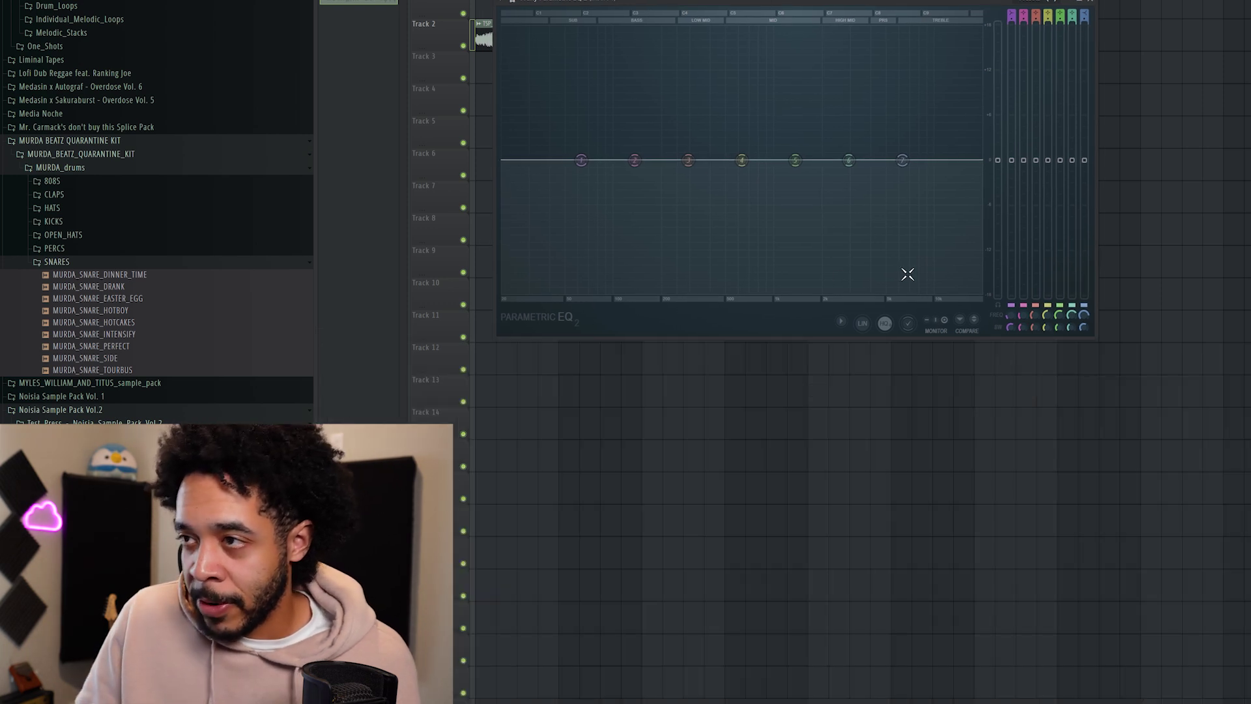
{"action": "left_click_drag", "start_coordinate": [765, 3], "coordinate": [709, 90]}
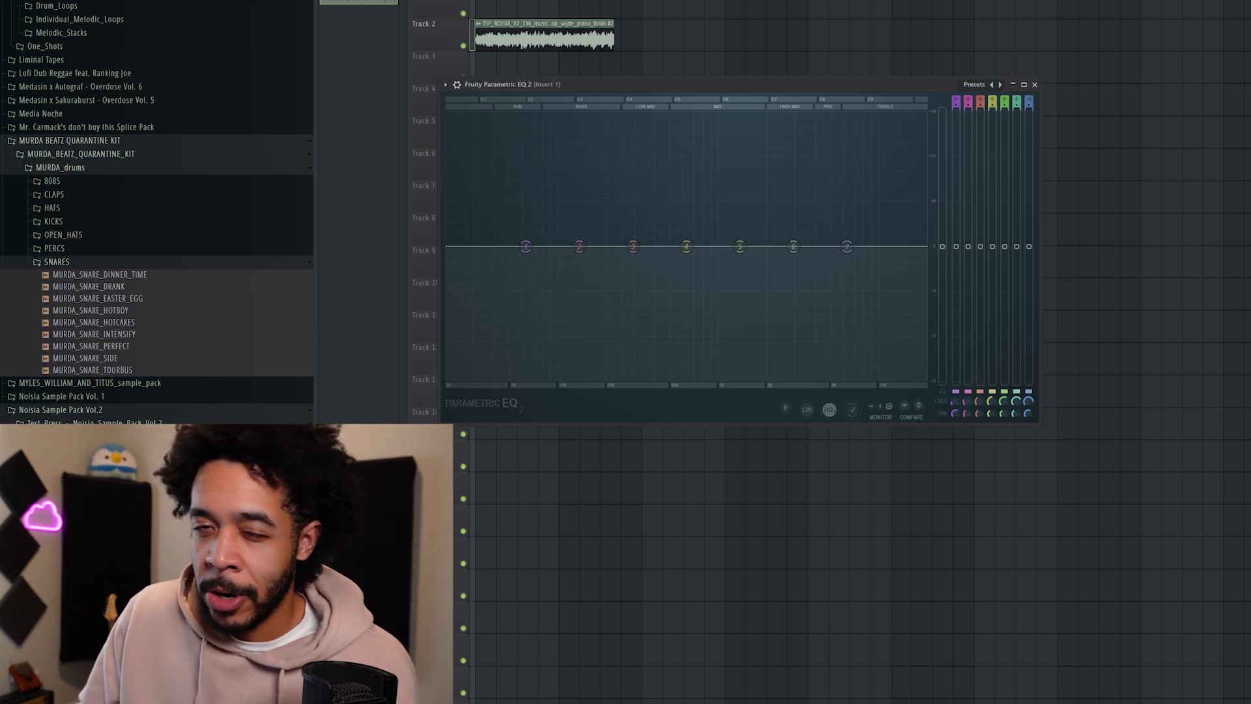
Play the loop with the High Pass preset, sweep band 1's cutoff up to the mid range and stop playback.
{"action": "key", "text": "space"}
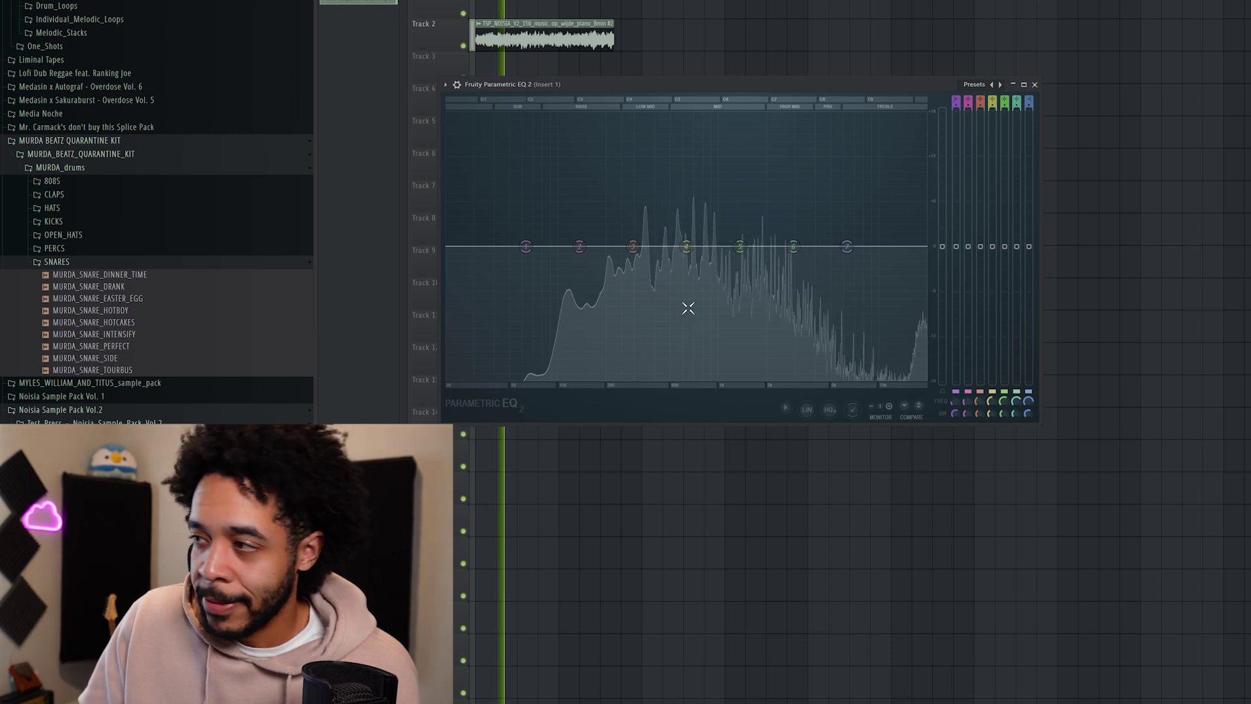
{"action": "left_click", "coordinate": [1000, 85]}
{"action": "left_click", "coordinate": [1022, 158]}
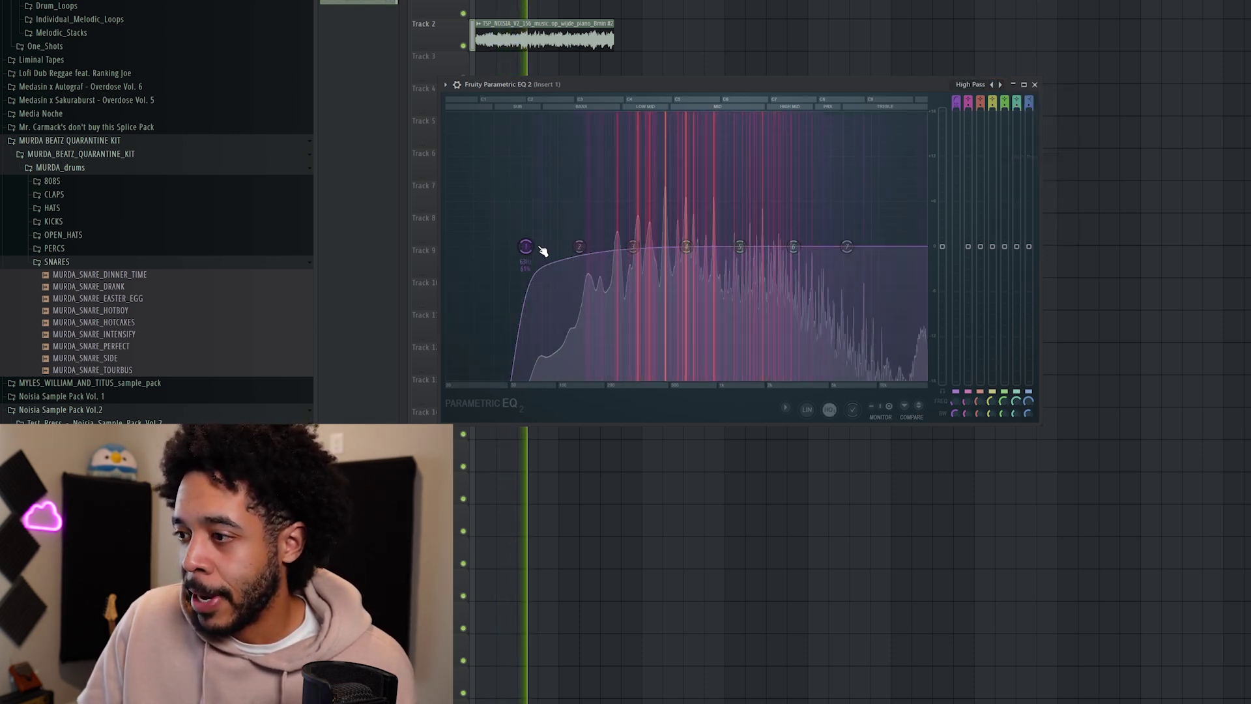
{"action": "left_click_drag", "start_coordinate": [525, 247], "coordinate": [685, 246]}
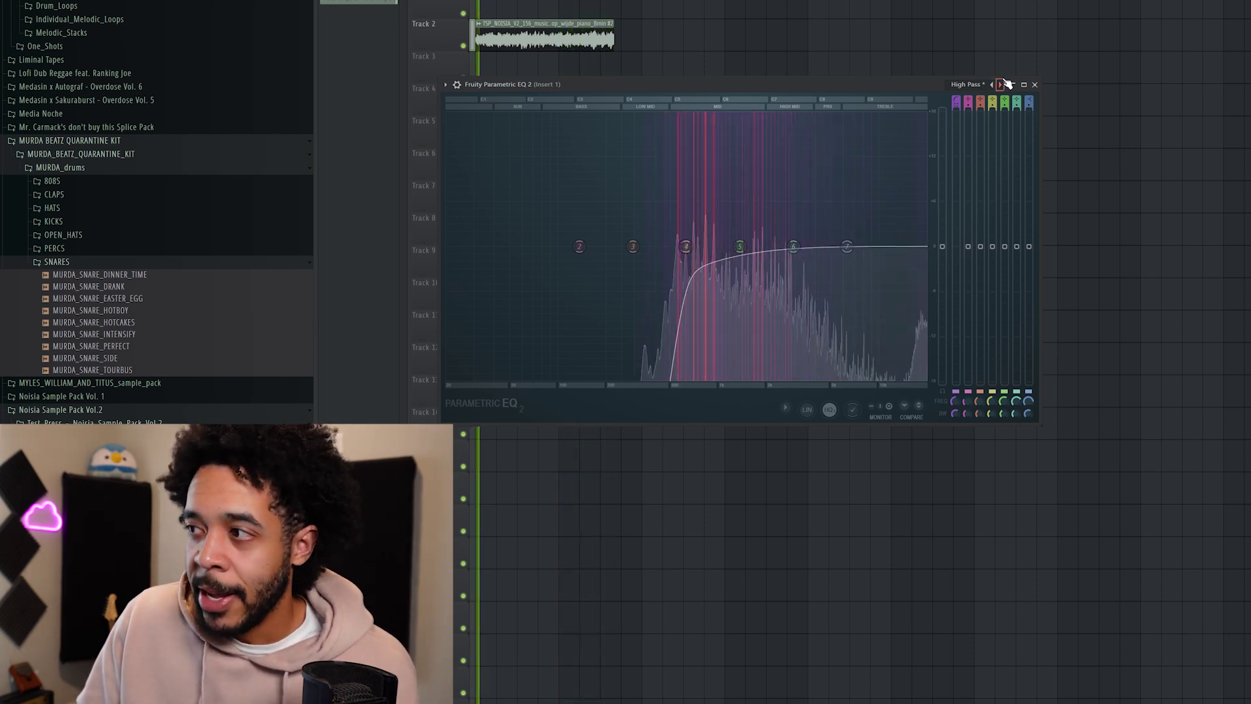
{"action": "key", "text": "space"}
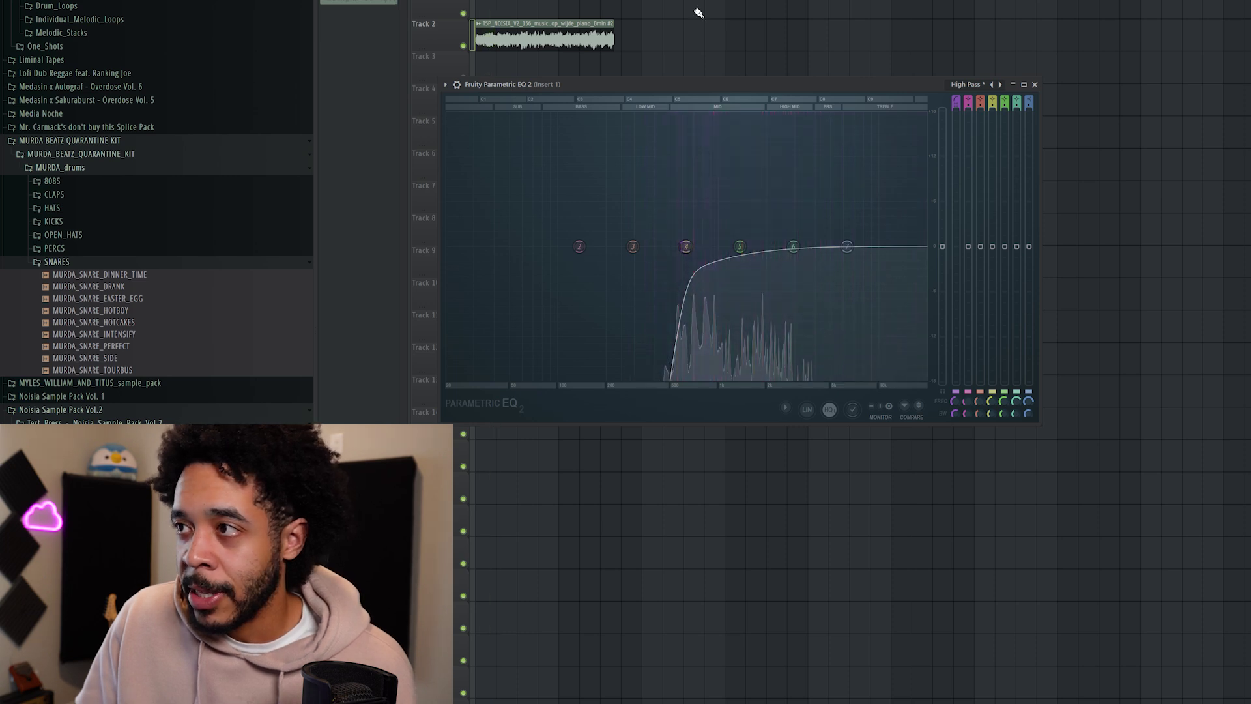
Hide the sample browser and reposition the EQ window over the widened playlist.
{"action": "left_click_drag", "start_coordinate": [811, 84], "coordinate": [891, 107]}
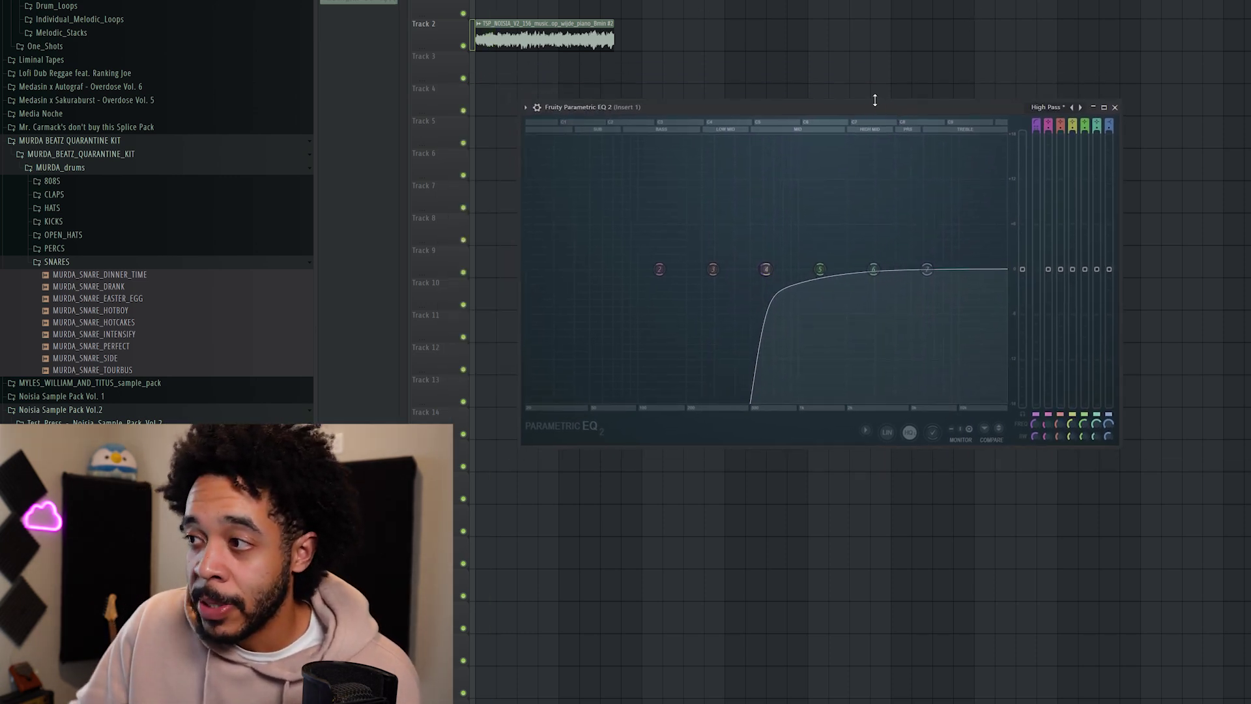
{"action": "left_click_drag", "start_coordinate": [878, 104], "coordinate": [844, 99]}
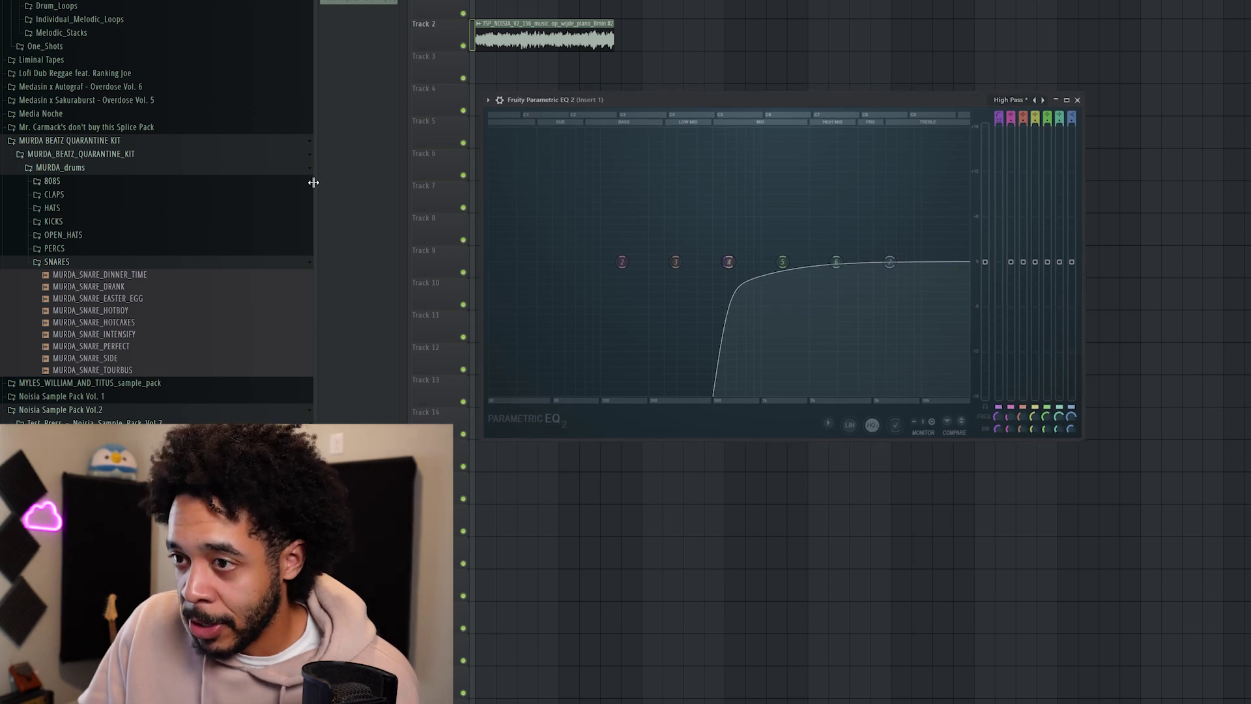
{"action": "left_click", "coordinate": [316, 176]}
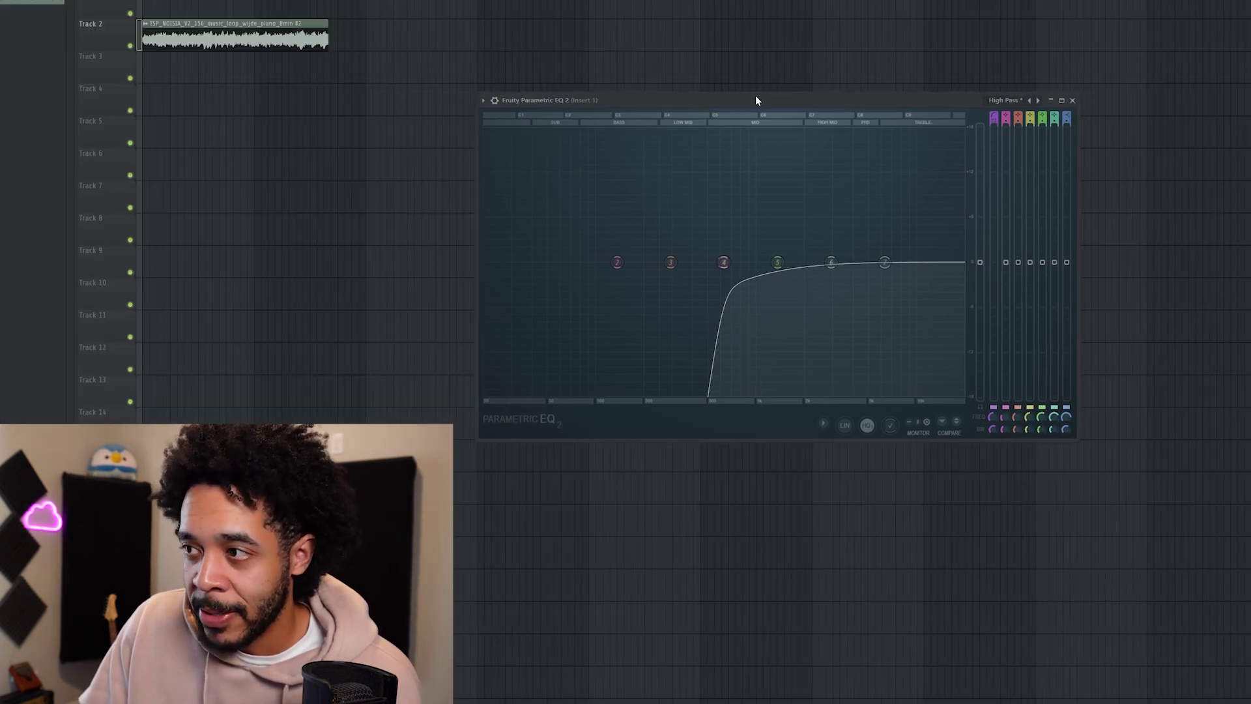
{"action": "left_click_drag", "start_coordinate": [765, 99], "coordinate": [663, 73]}
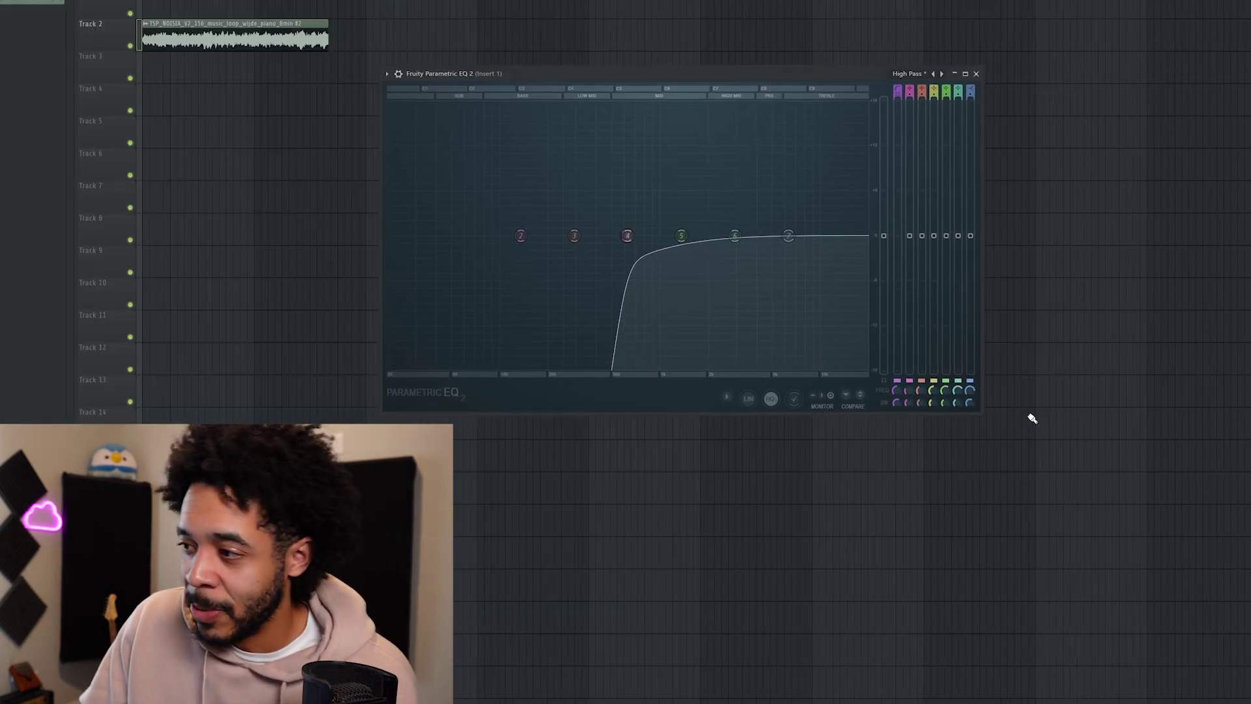
Enlarge the EQ window to cover most of the playlist and reset the EQ to the Default preset.
{"action": "mouse_move", "coordinate": [983, 415]}
{"action": "left_mouse_down"}
{"action": "mouse_move", "coordinate": [1250, 582]}
{"action": "mouse_move", "coordinate": [1250, 639]}
{"action": "left_mouse_up"}
{"action": "mouse_move", "coordinate": [977, 59]}
{"action": "left_mouse_down"}
{"action": "mouse_move", "coordinate": [867, 54]}
{"action": "mouse_move", "coordinate": [1141, 50]}
{"action": "left_mouse_up"}
{"action": "left_click", "coordinate": [1191, 156]}
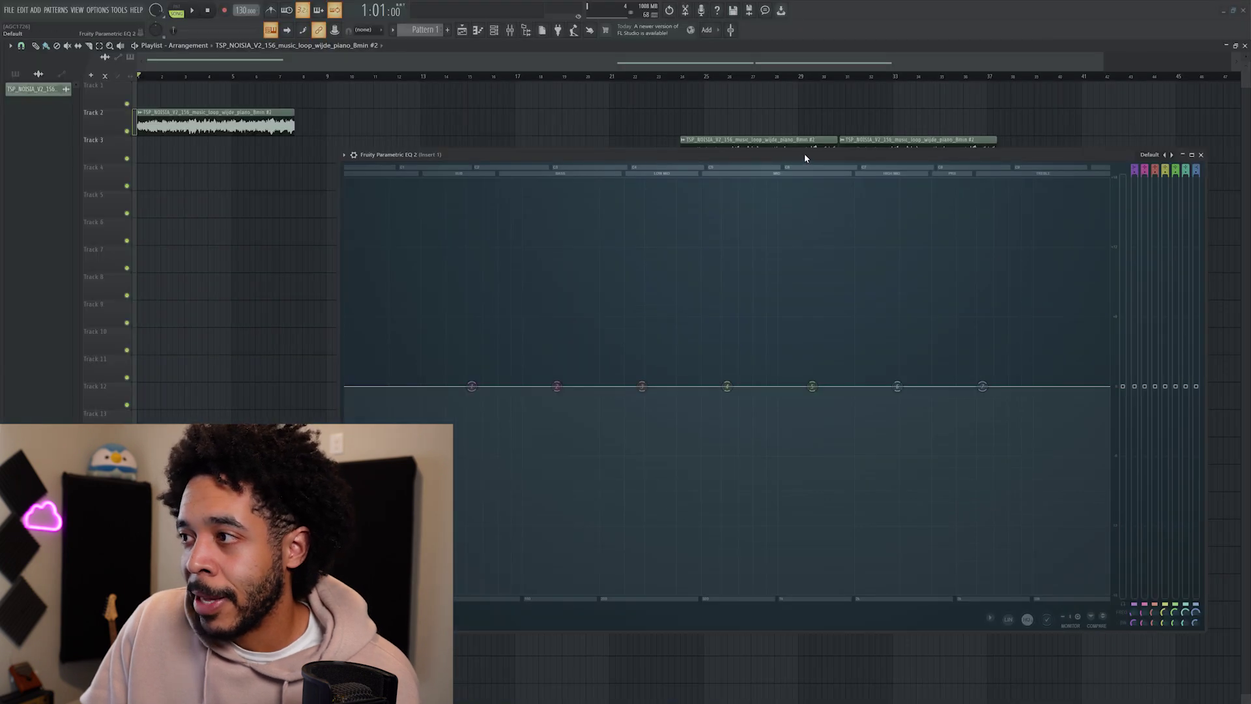
{"action": "left_click_drag", "start_coordinate": [804, 153], "coordinate": [666, 116]}
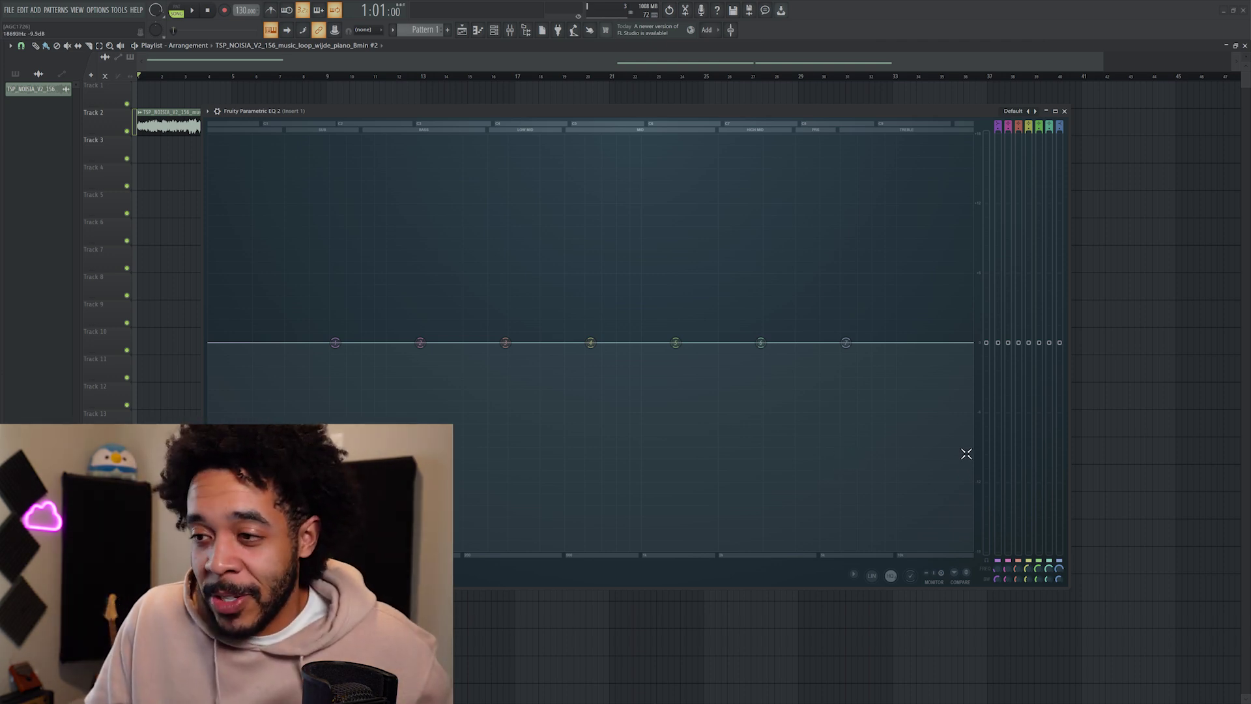
{"action": "left_click_drag", "start_coordinate": [608, 109], "coordinate": [627, 103]}
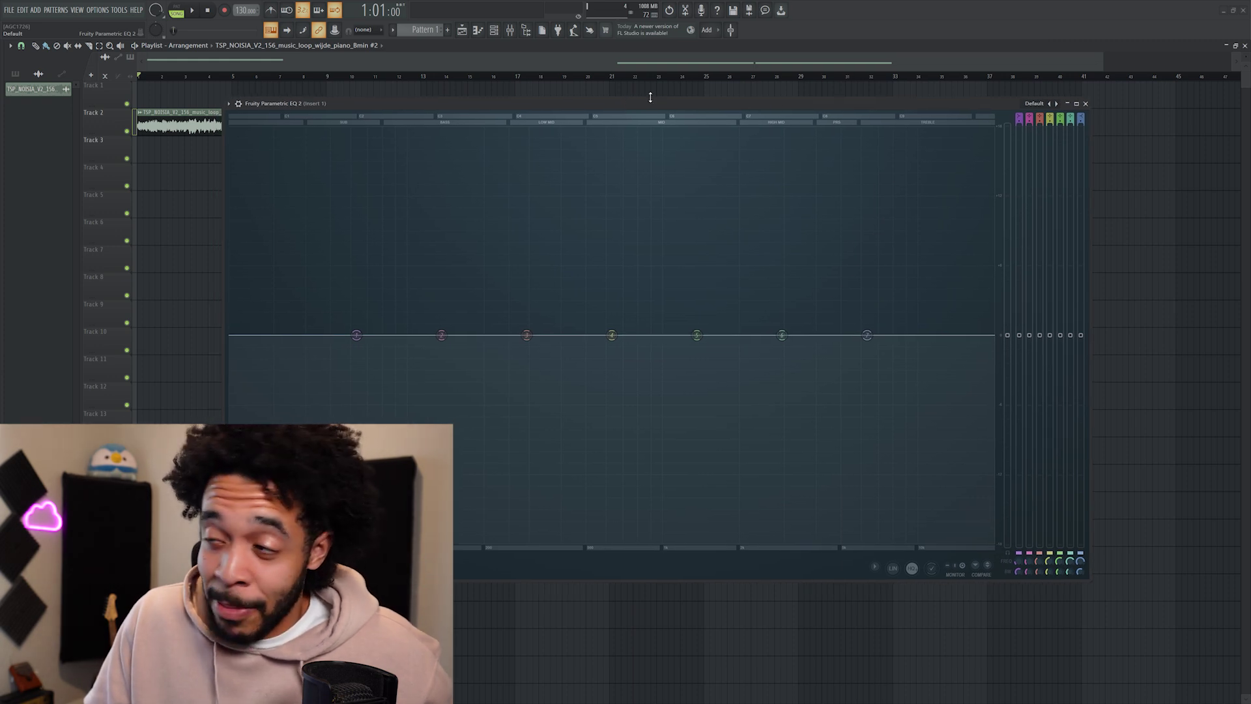
{"action": "left_click_drag", "start_coordinate": [702, 103], "coordinate": [706, 104]}
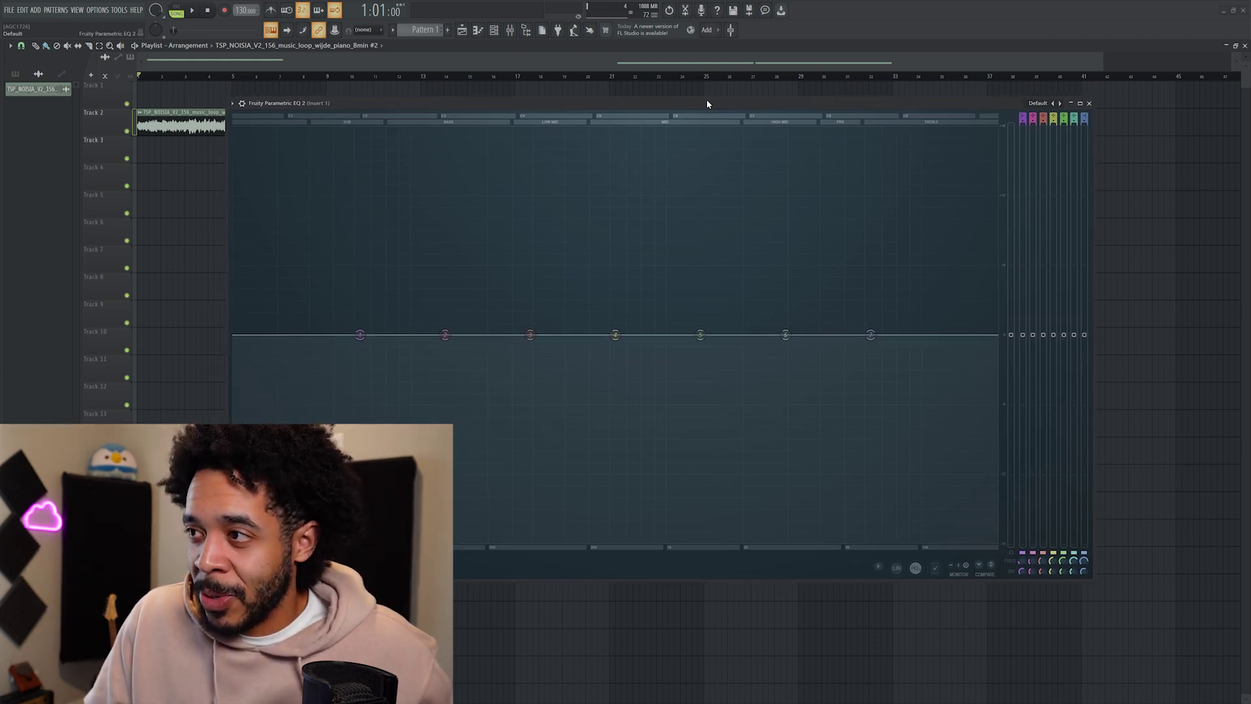